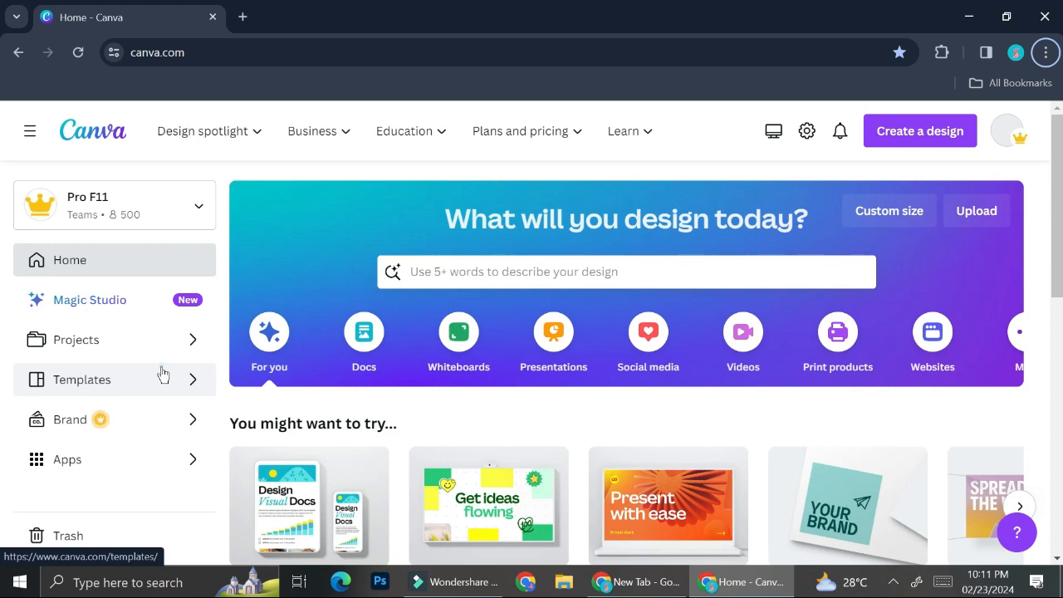
Open the templates library and browse the design types in the More category
{"action": "left_click", "coordinate": [162, 376]}
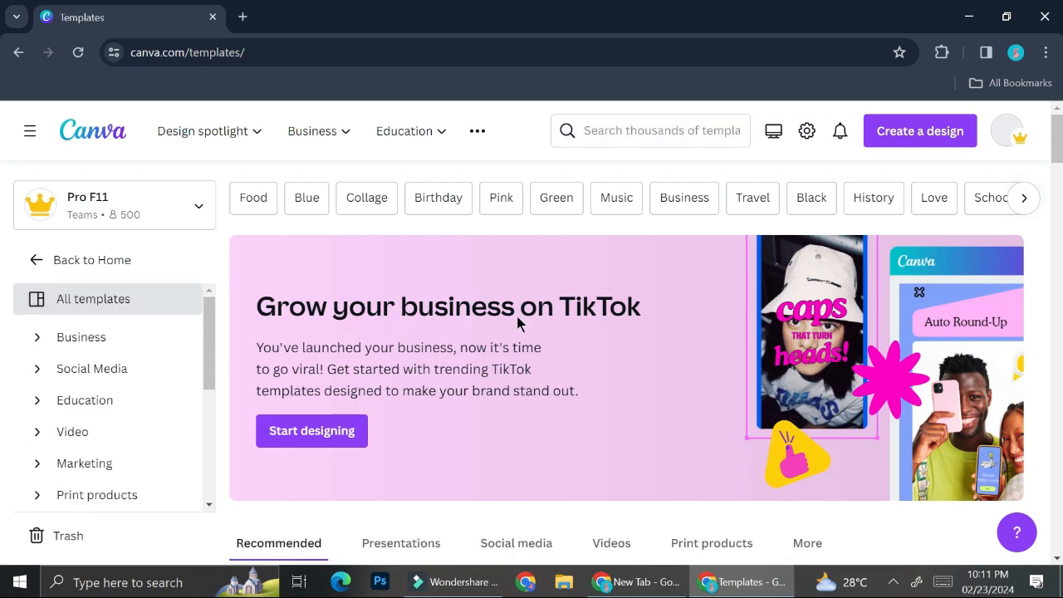
{"action": "scroll", "coordinate": [518, 323], "scroll_direction": "down", "scroll_amount": 3}
{"action": "scroll", "coordinate": [518, 323], "scroll_direction": "down", "scroll_amount": 2}
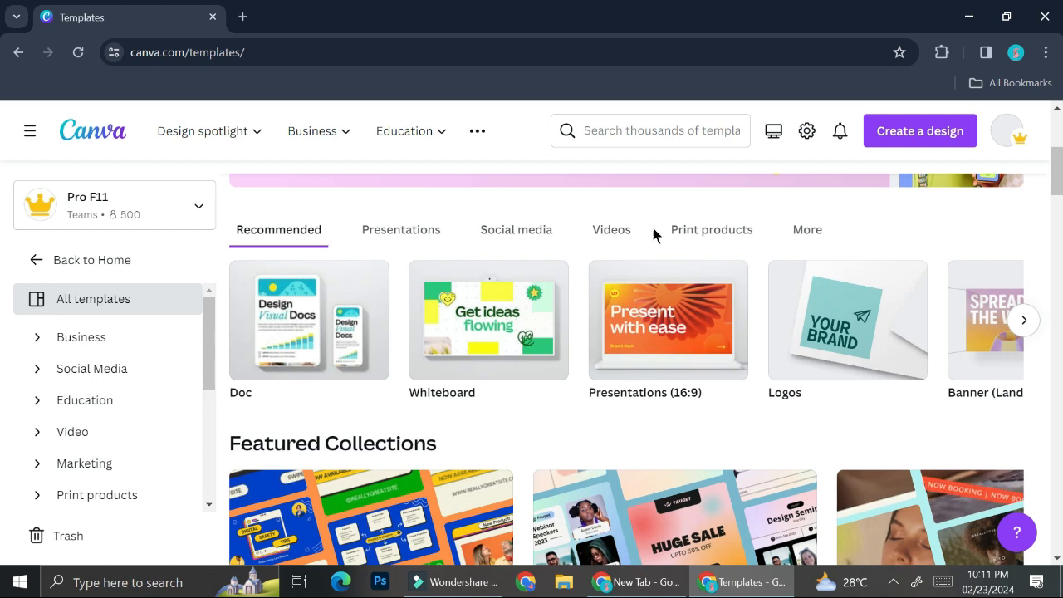
{"action": "left_click", "coordinate": [802, 233]}
{"action": "scroll", "coordinate": [804, 309], "scroll_direction": "right", "scroll_amount": 5}
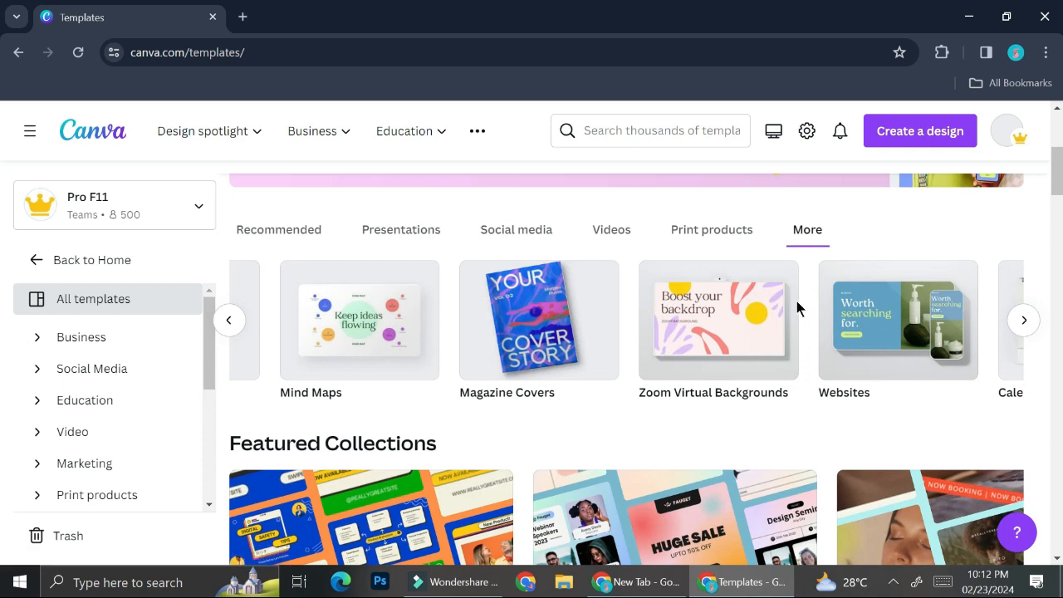
Search the templates for "daily journal"
{"action": "left_click", "coordinate": [677, 125]}
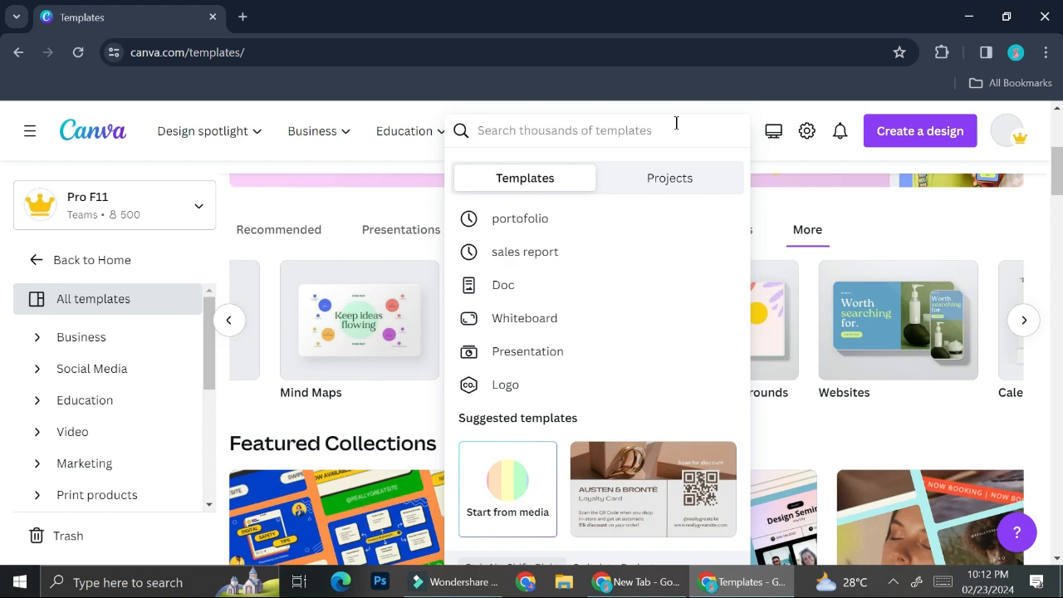
{"action": "type", "text": "da"}
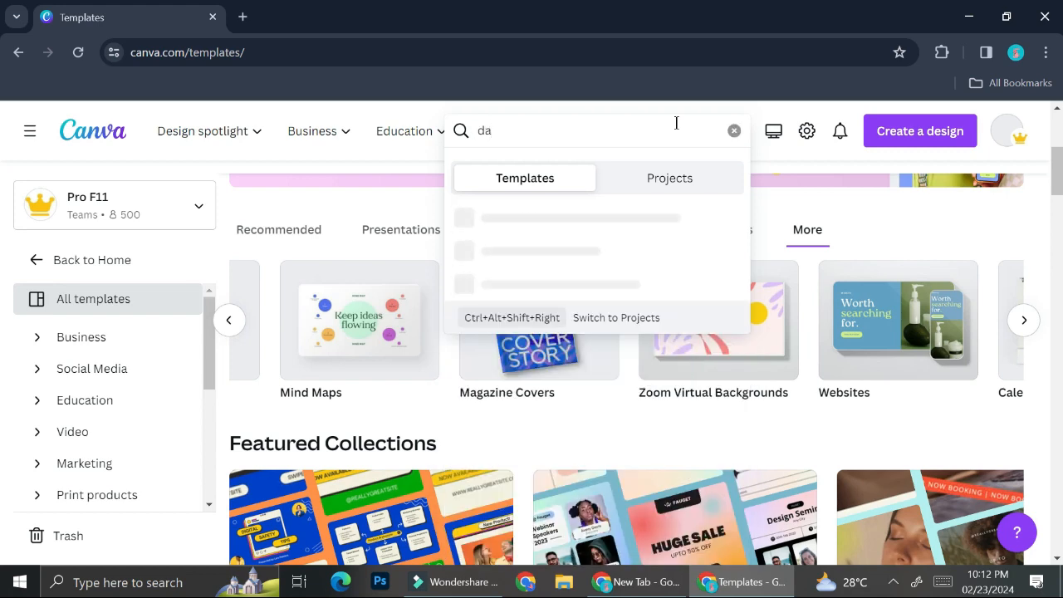
{"action": "type", "text": "yl"}
{"action": "key", "text": "BackSpace"}
{"action": "key", "text": "BackSpace"}
{"action": "type", "text": "ily "}
{"action": "type", "text": "hou"}
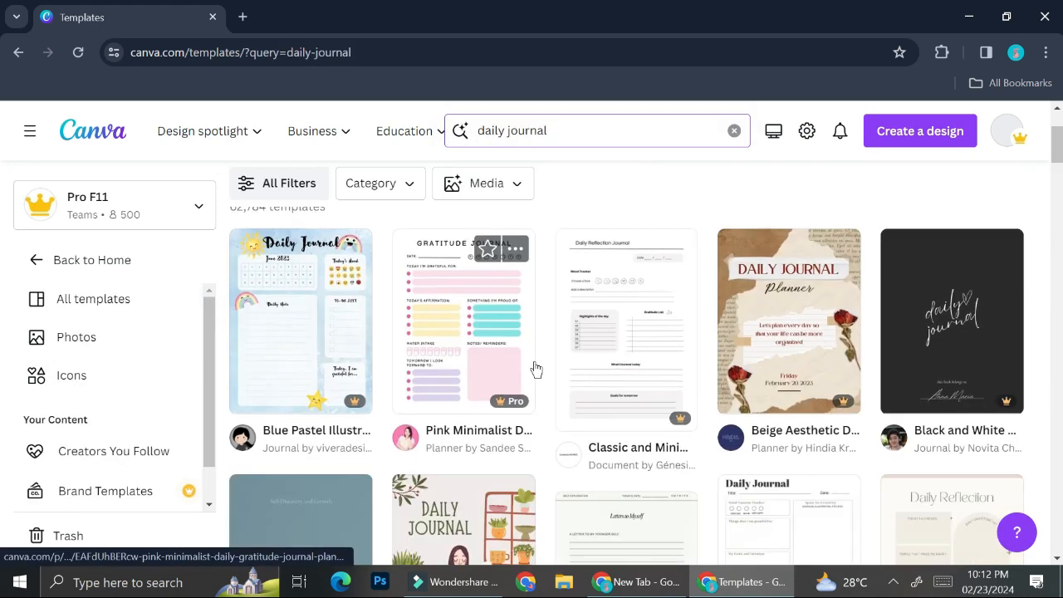
Browse the daily journal template results for a suitable layout
{"action": "scroll", "coordinate": [535, 369], "scroll_direction": "down", "scroll_amount": 1}
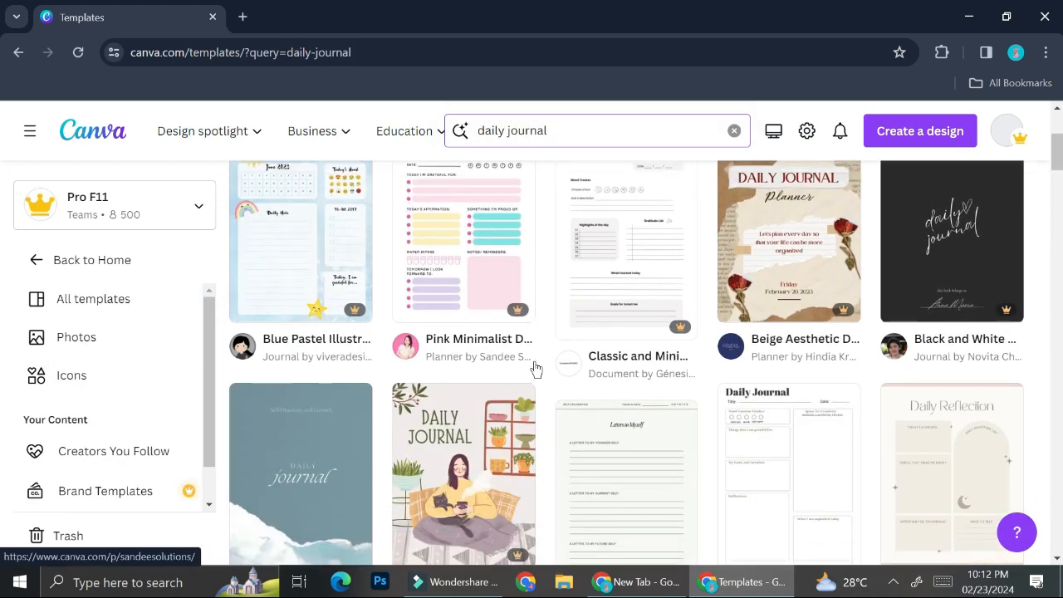
{"action": "scroll", "coordinate": [536, 369], "scroll_direction": "down", "scroll_amount": 1}
{"action": "scroll", "coordinate": [536, 369], "scroll_direction": "up", "scroll_amount": 1}
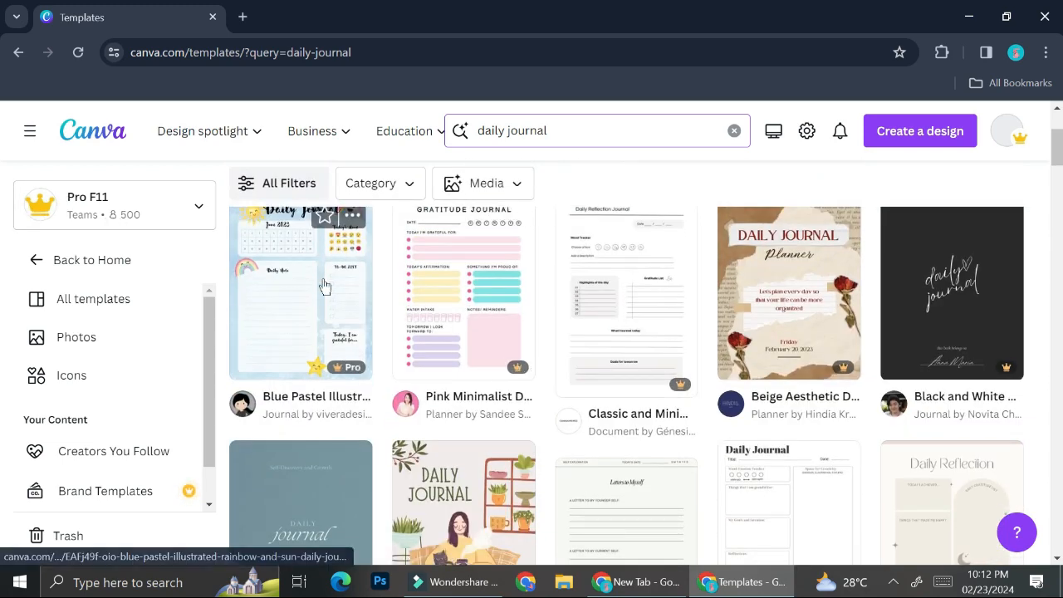
{"action": "scroll", "coordinate": [325, 287], "scroll_direction": "up", "scroll_amount": 1}
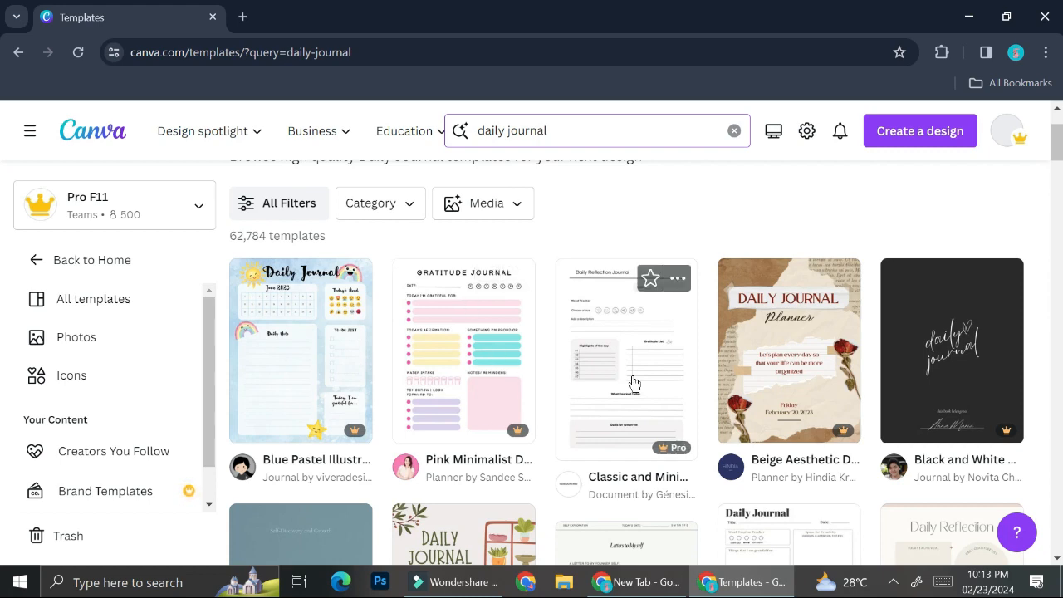
{"action": "scroll", "coordinate": [631, 379], "scroll_direction": "down", "scroll_amount": 2}
{"action": "scroll", "coordinate": [631, 380], "scroll_direction": "down", "scroll_amount": 4}
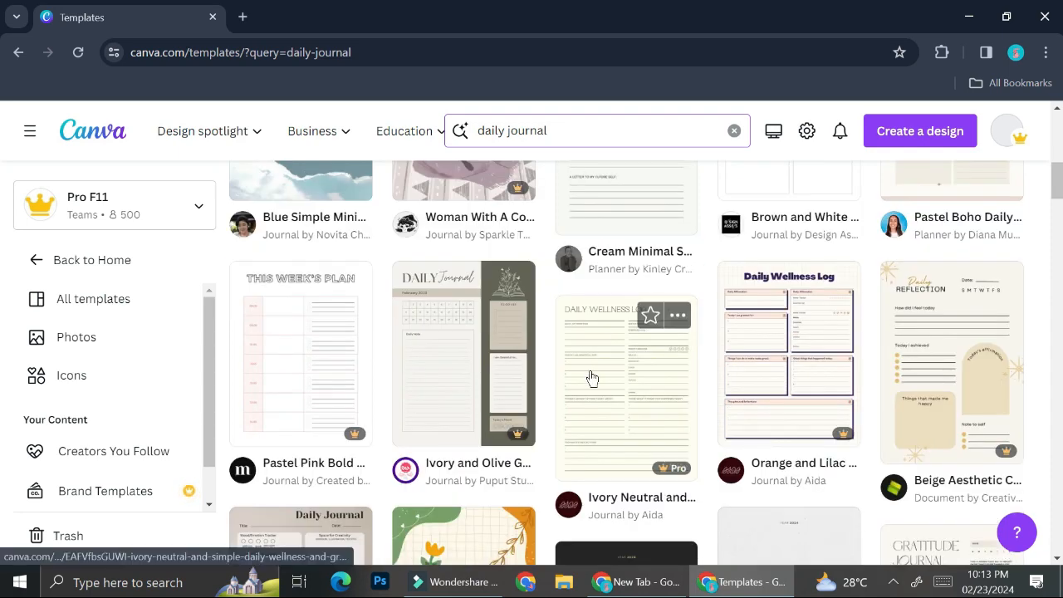
{"action": "scroll", "coordinate": [589, 376], "scroll_direction": "down", "scroll_amount": 3}
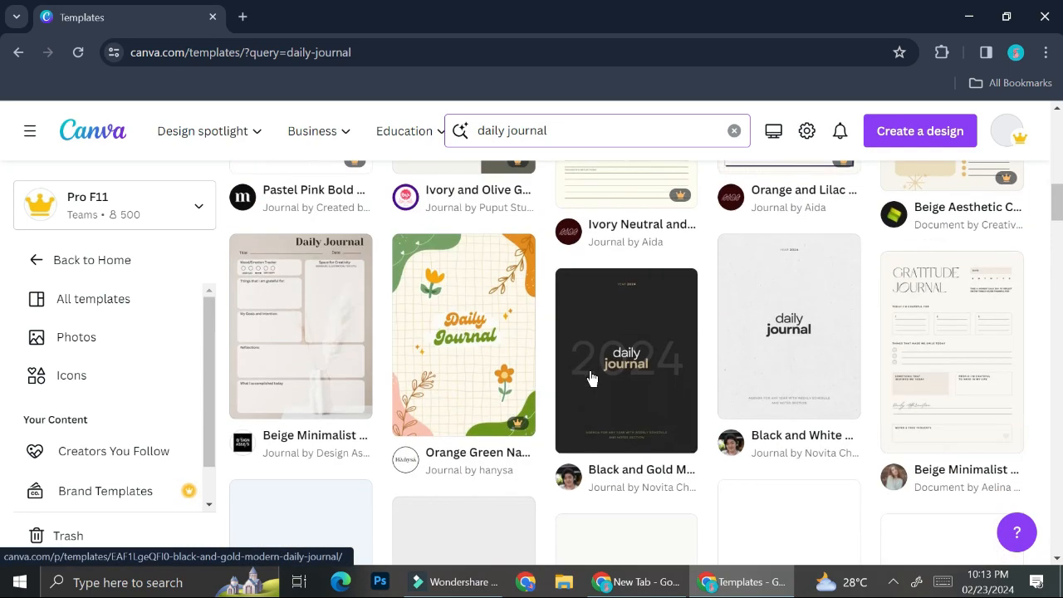
Preview the Beige Minimalist Printable Daily Journal template, look through its similar templates, and return to the search results
{"action": "left_click", "coordinate": [310, 331]}
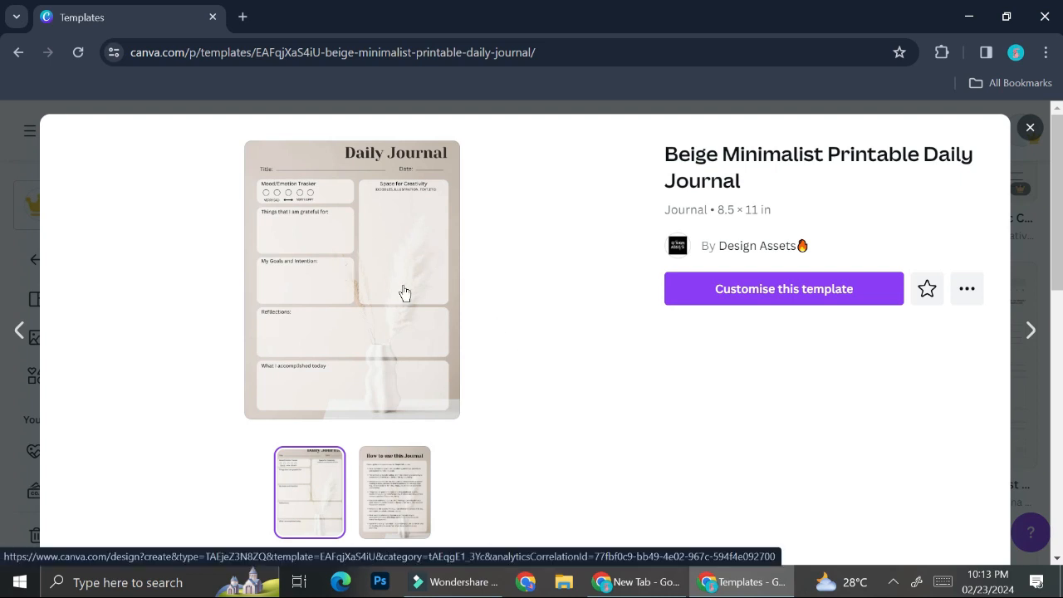
{"action": "scroll", "coordinate": [404, 293], "scroll_direction": "down", "scroll_amount": 5}
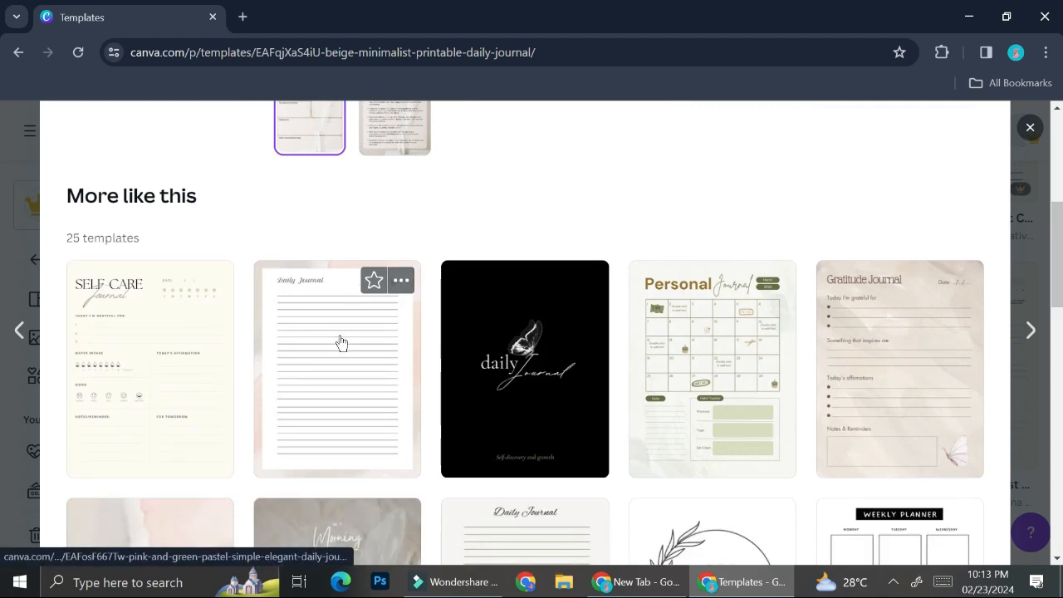
{"action": "scroll", "coordinate": [340, 342], "scroll_direction": "down", "scroll_amount": 1}
{"action": "scroll", "coordinate": [341, 342], "scroll_direction": "down", "scroll_amount": 3}
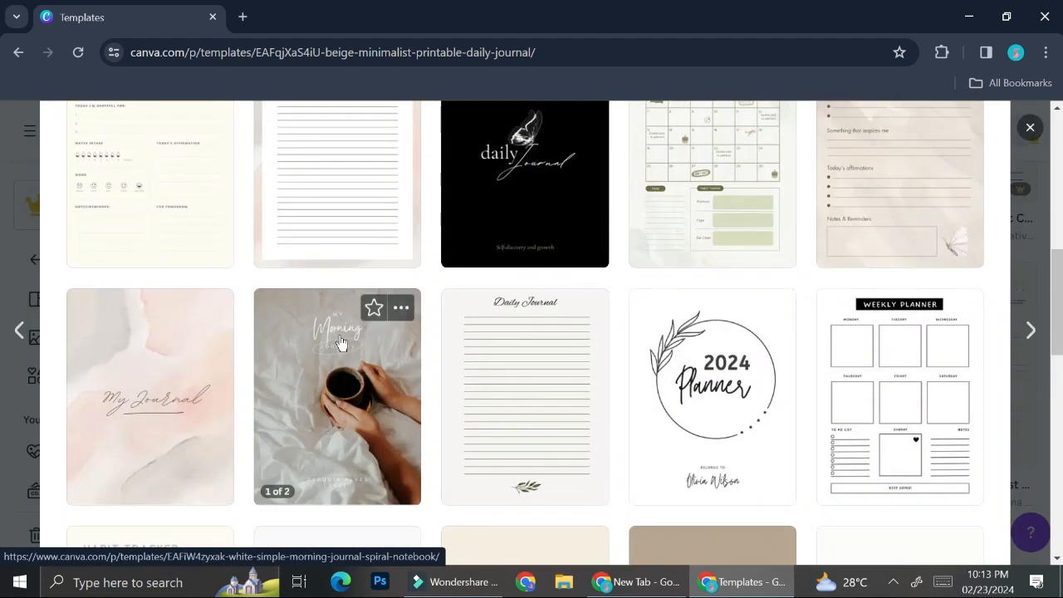
{"action": "scroll", "coordinate": [341, 342], "scroll_direction": "down", "scroll_amount": 4}
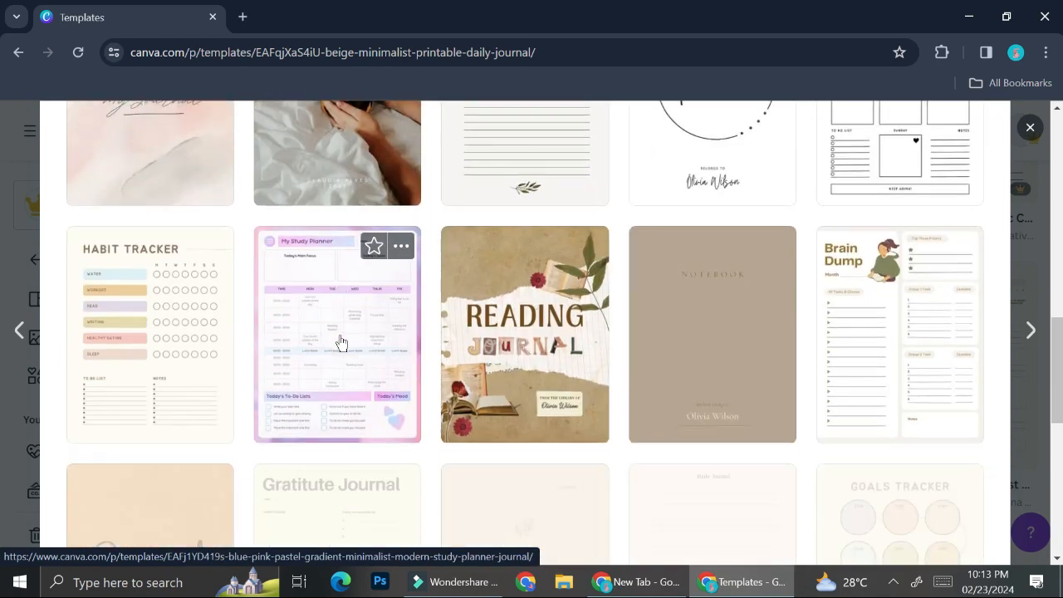
{"action": "scroll", "coordinate": [341, 342], "scroll_direction": "up", "scroll_amount": 5}
{"action": "key", "text": "Escape"}
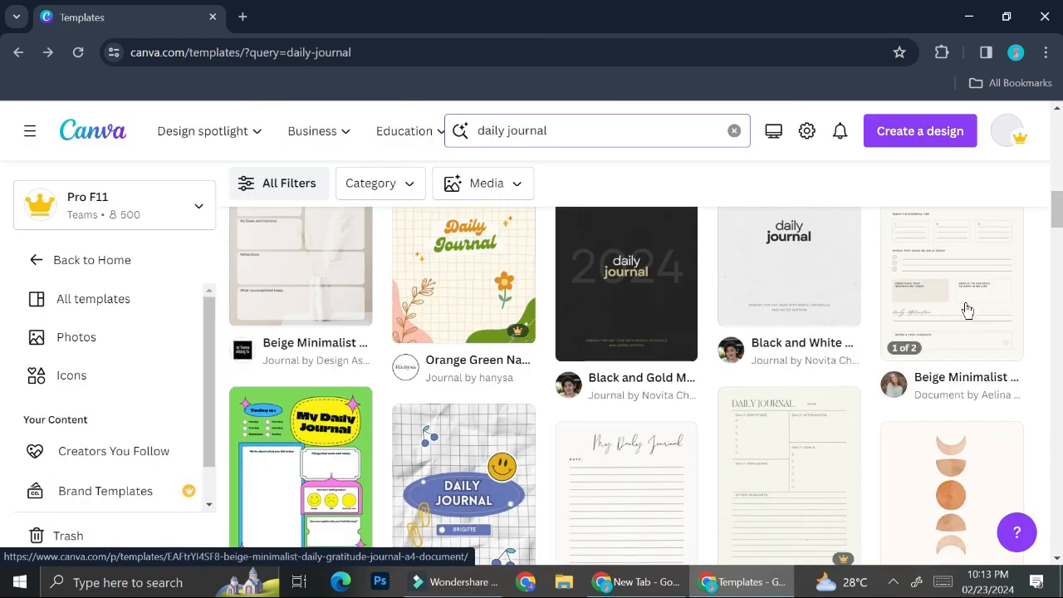
Open the Beige Minimalist Daily Gratitude Journal A4 Document template and start customising it
{"action": "left_click", "coordinate": [940, 280]}
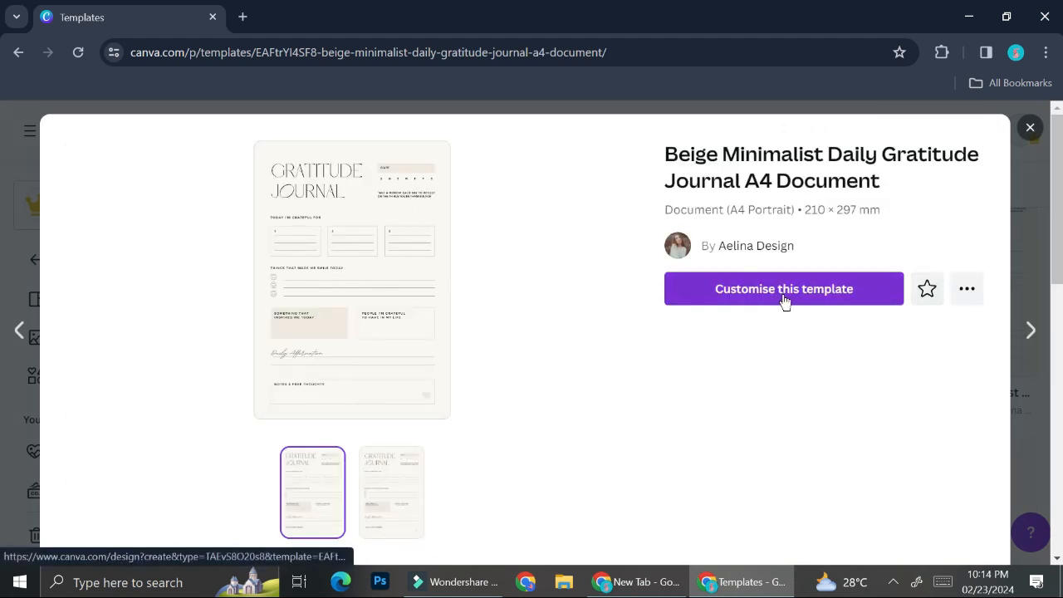
{"action": "left_click", "coordinate": [748, 304]}
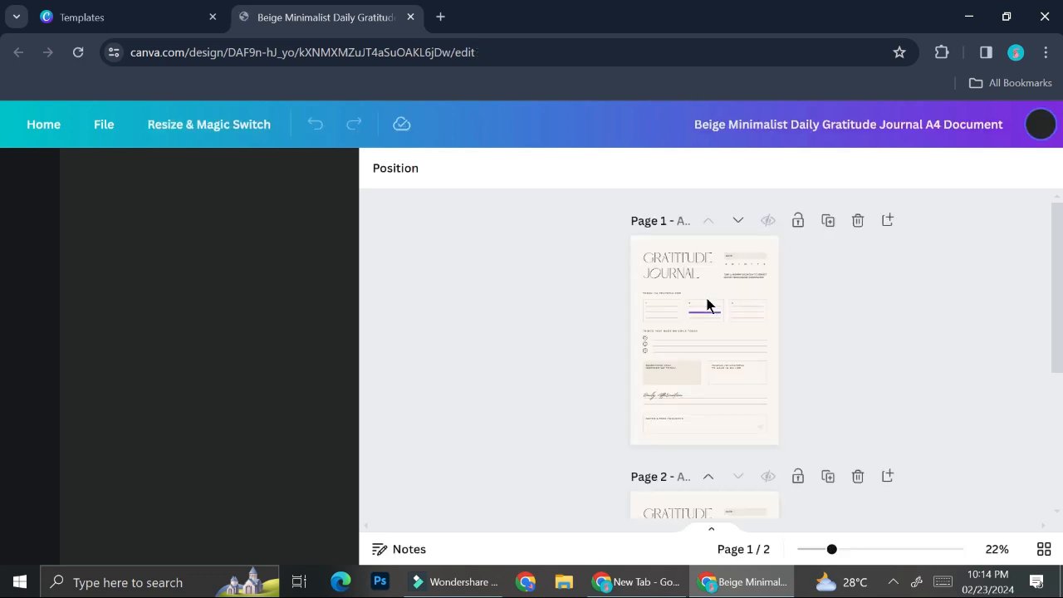
Examine the gratitude journal's layout, from the title and date area through the writing sections to the notes box and second page
{"action": "left_click", "coordinate": [707, 300]}
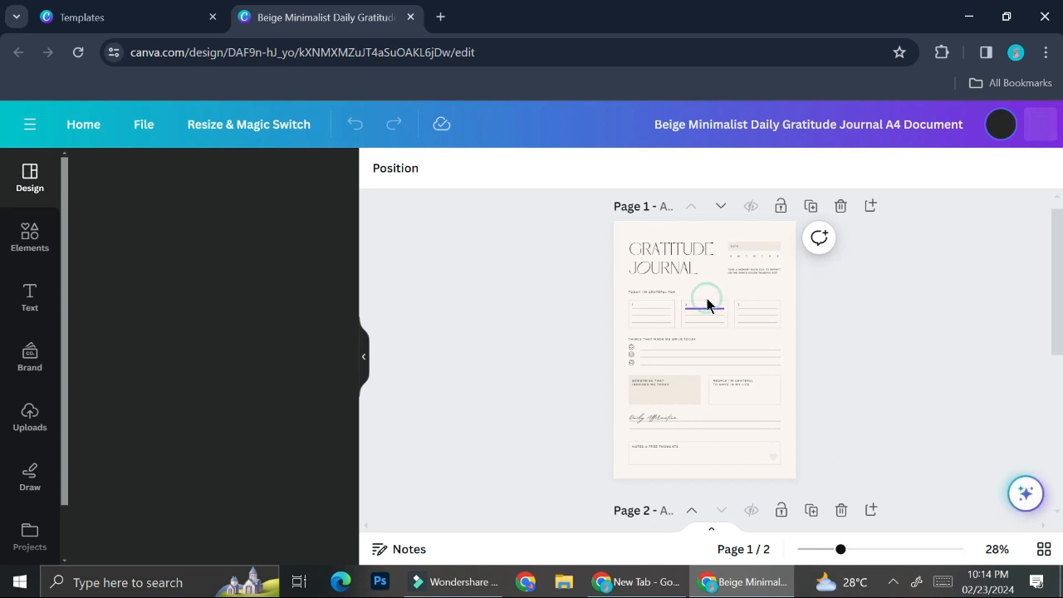
{"action": "scroll", "coordinate": [707, 303], "scroll_direction": "up", "scroll_amount": 5}
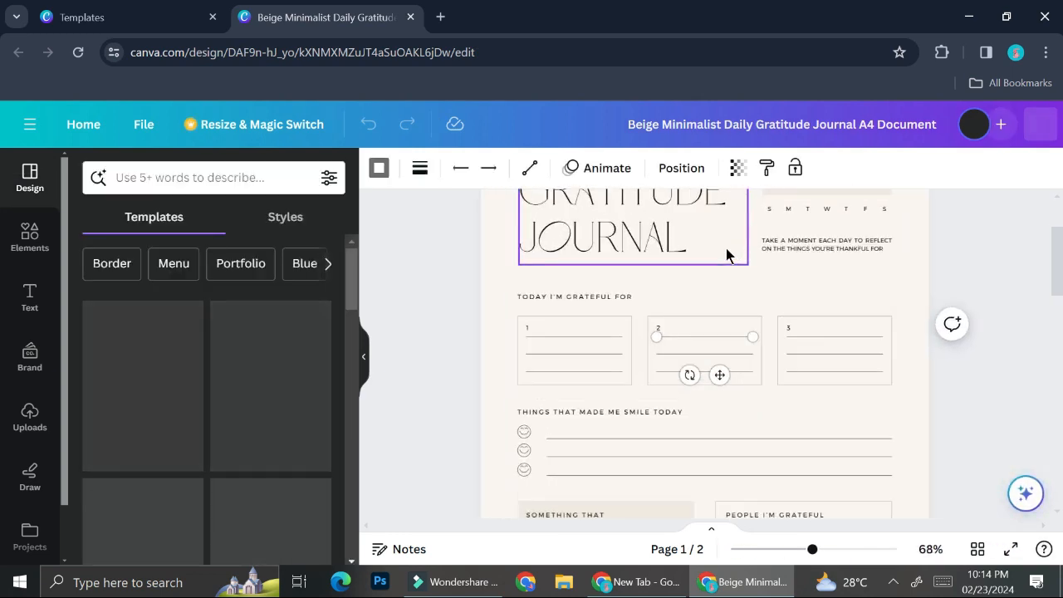
{"action": "scroll", "coordinate": [742, 285], "scroll_direction": "up", "scroll_amount": 4}
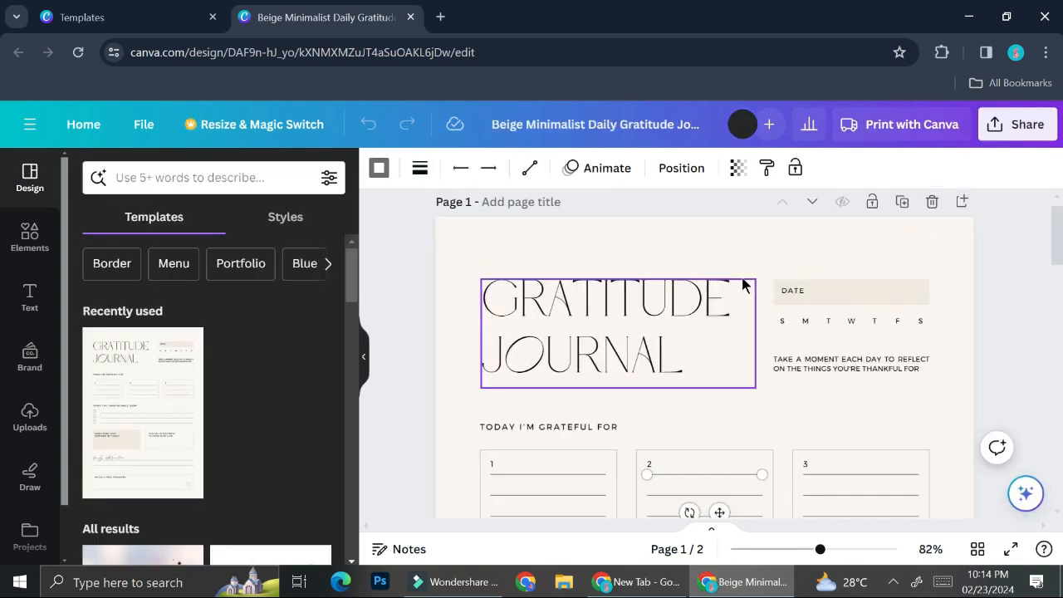
{"action": "scroll", "coordinate": [743, 309], "scroll_direction": "down", "scroll_amount": 1}
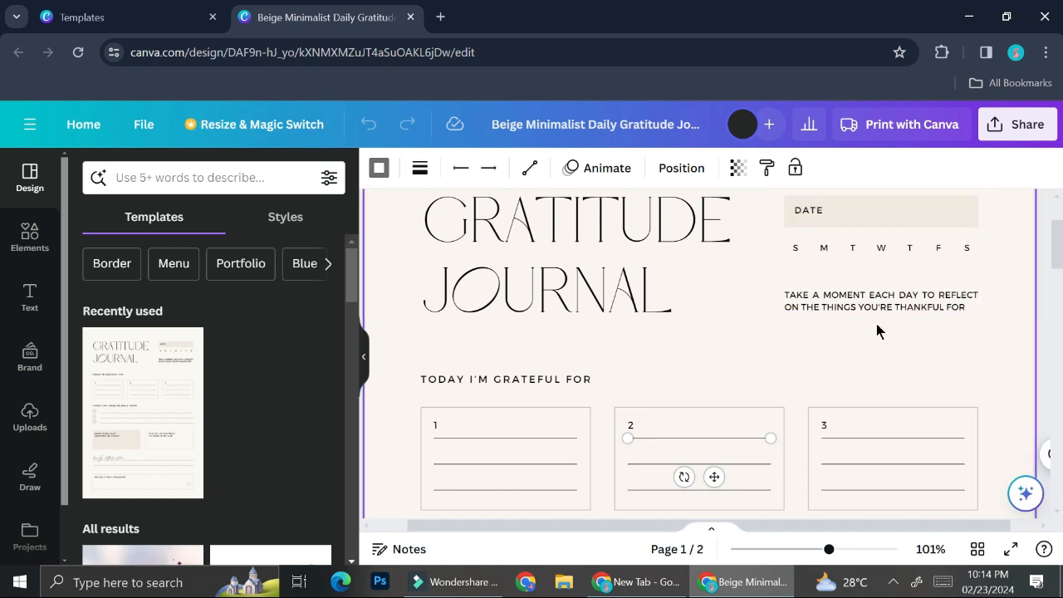
{"action": "scroll", "coordinate": [877, 331], "scroll_direction": "down", "scroll_amount": 1}
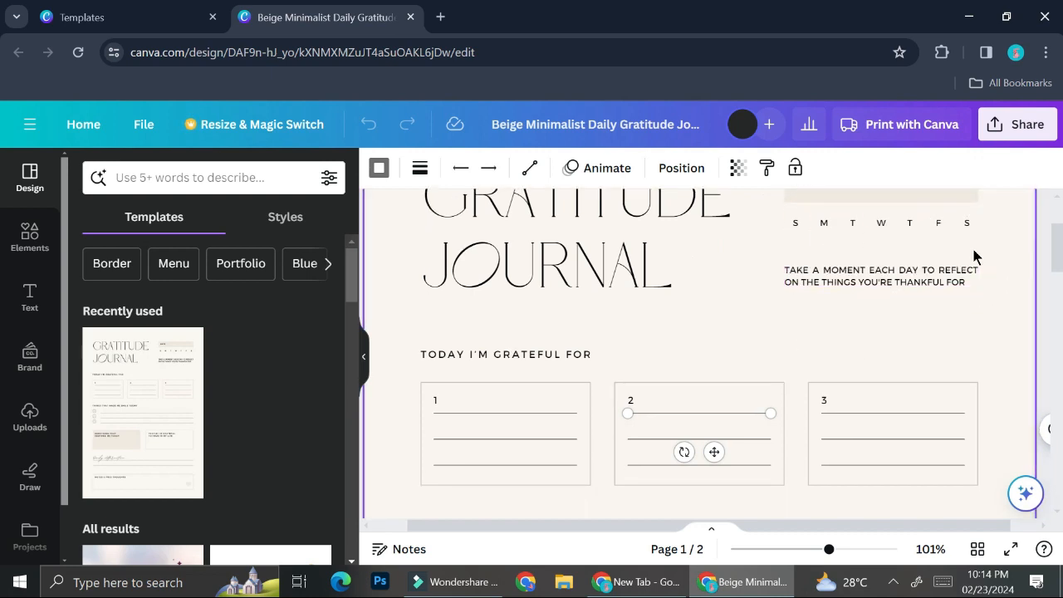
{"action": "scroll", "coordinate": [712, 346], "scroll_direction": "down", "scroll_amount": 4}
{"action": "scroll", "coordinate": [721, 335], "scroll_direction": "up", "scroll_amount": 1}
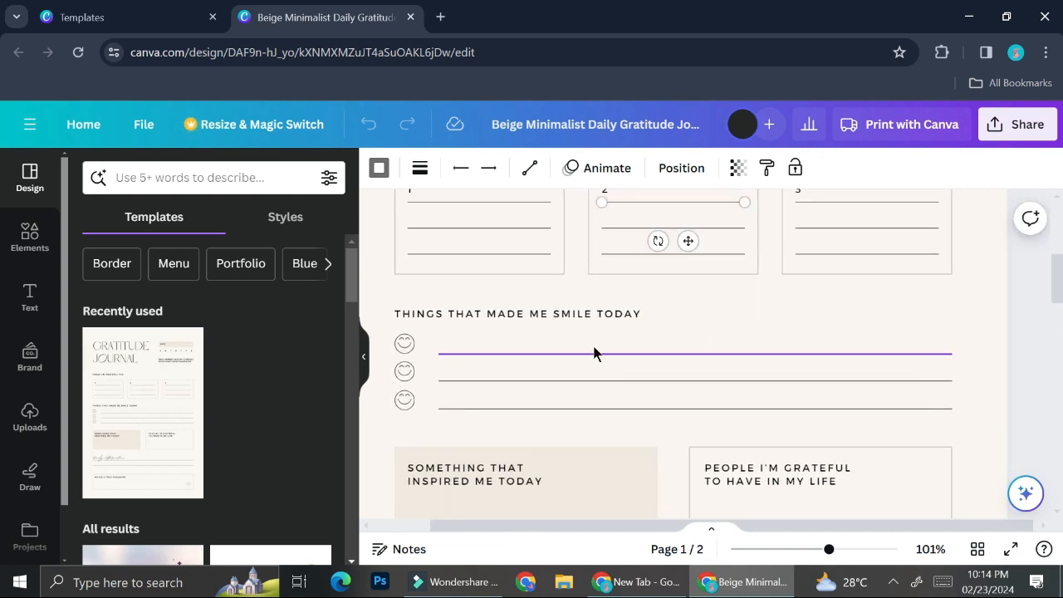
{"action": "scroll", "coordinate": [560, 330], "scroll_direction": "down", "scroll_amount": 5}
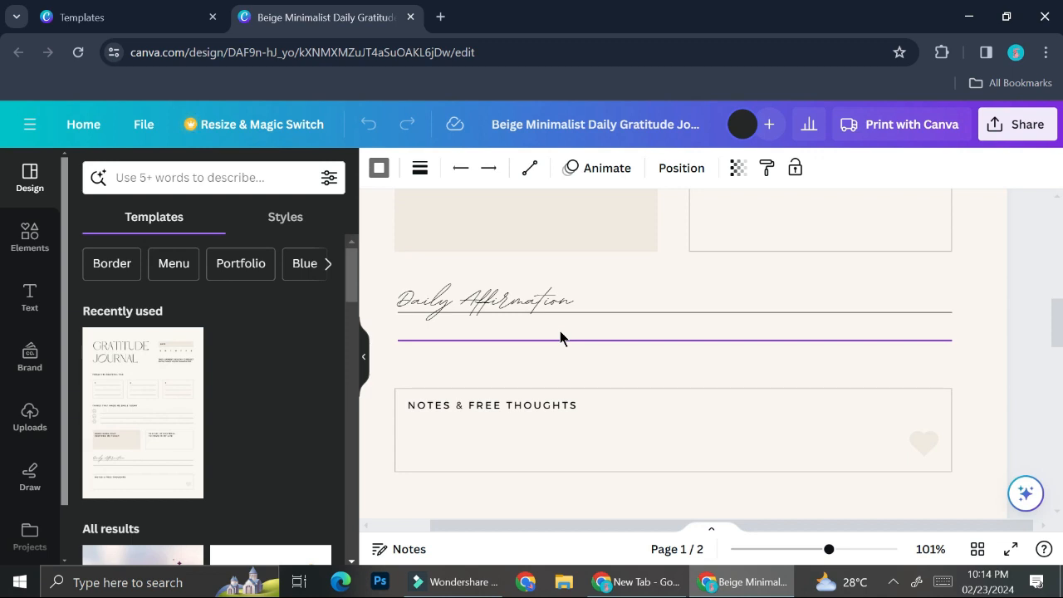
{"action": "scroll", "coordinate": [560, 330], "scroll_direction": "up", "scroll_amount": 1}
{"action": "scroll", "coordinate": [560, 330], "scroll_direction": "down", "scroll_amount": 5, "text": "ctrl"}
{"action": "scroll", "coordinate": [560, 332], "scroll_direction": "down", "scroll_amount": 4}
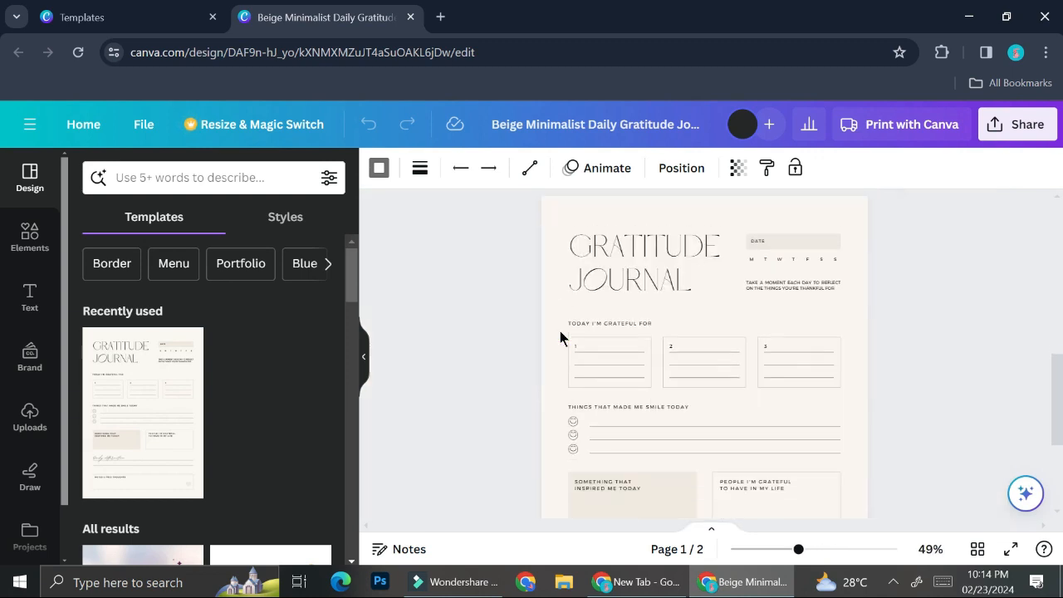
{"action": "scroll", "coordinate": [560, 331], "scroll_direction": "up", "scroll_amount": 7}
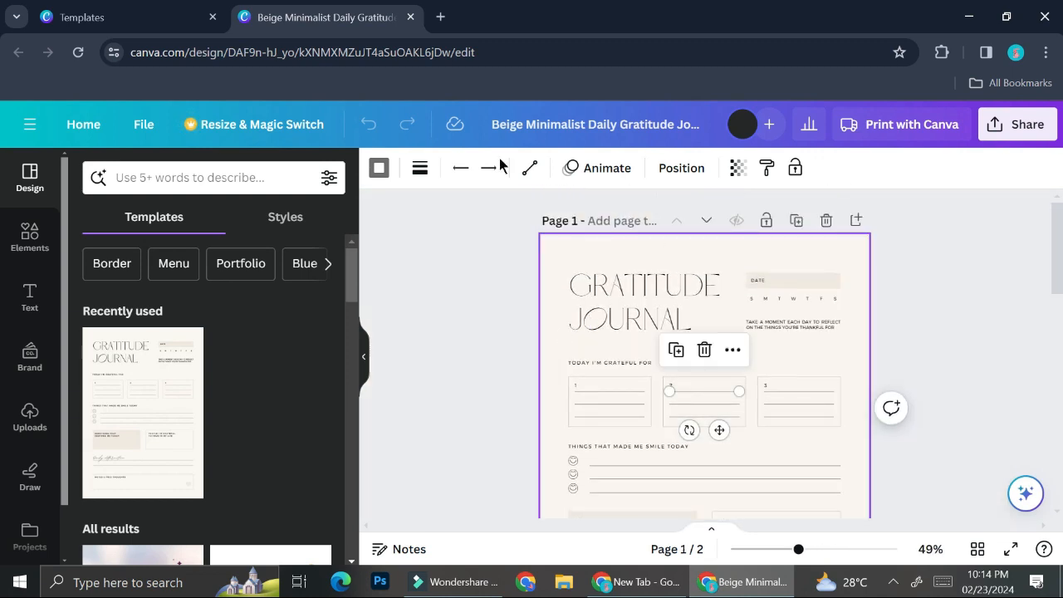
Add the recently used moon phases graphic to page 1 of the journal
{"action": "left_click", "coordinate": [46, 234]}
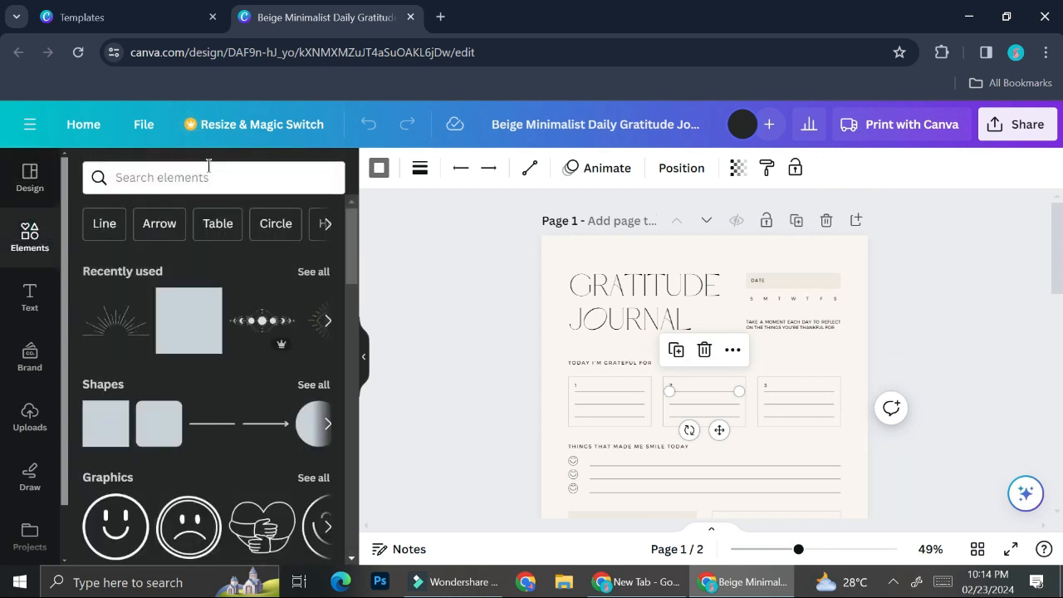
{"action": "left_click", "coordinate": [262, 322]}
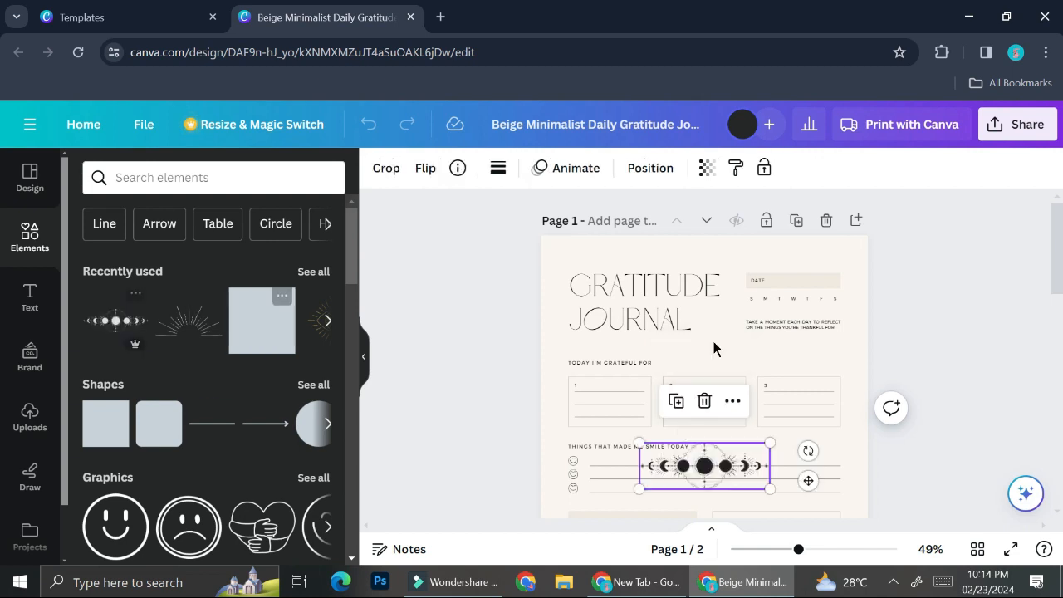
{"action": "scroll", "coordinate": [752, 413], "scroll_direction": "down", "scroll_amount": 2}
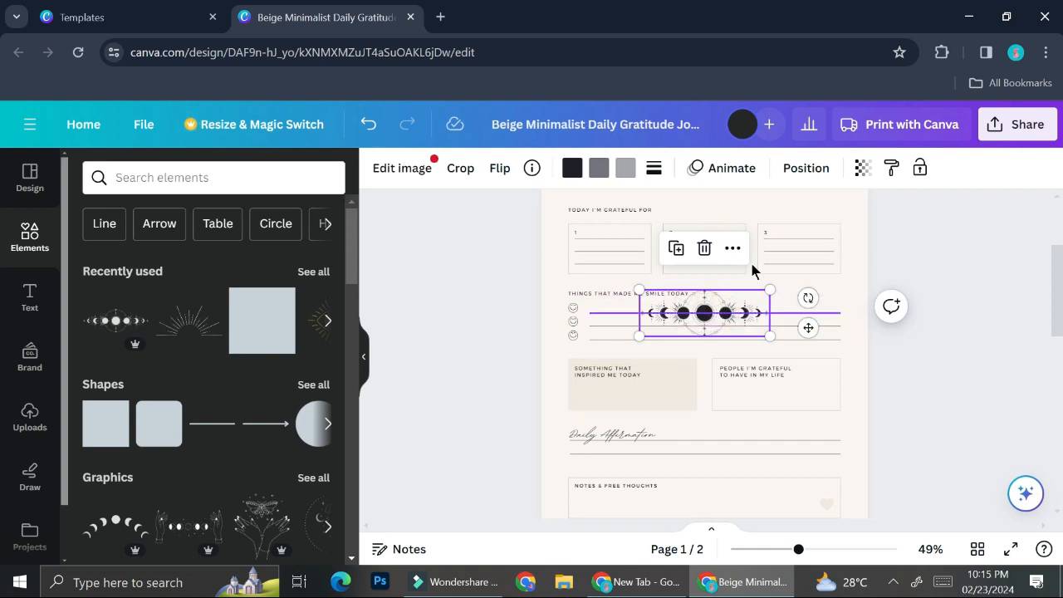
{"action": "scroll", "coordinate": [750, 270], "scroll_direction": "up", "scroll_amount": 2}
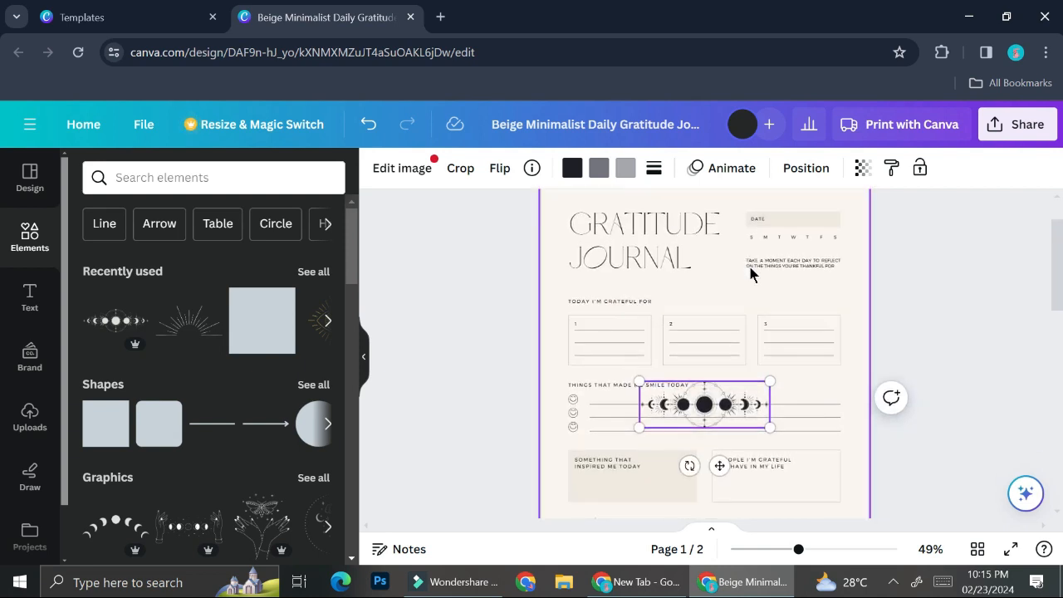
{"action": "scroll", "coordinate": [750, 274], "scroll_direction": "down", "scroll_amount": 1}
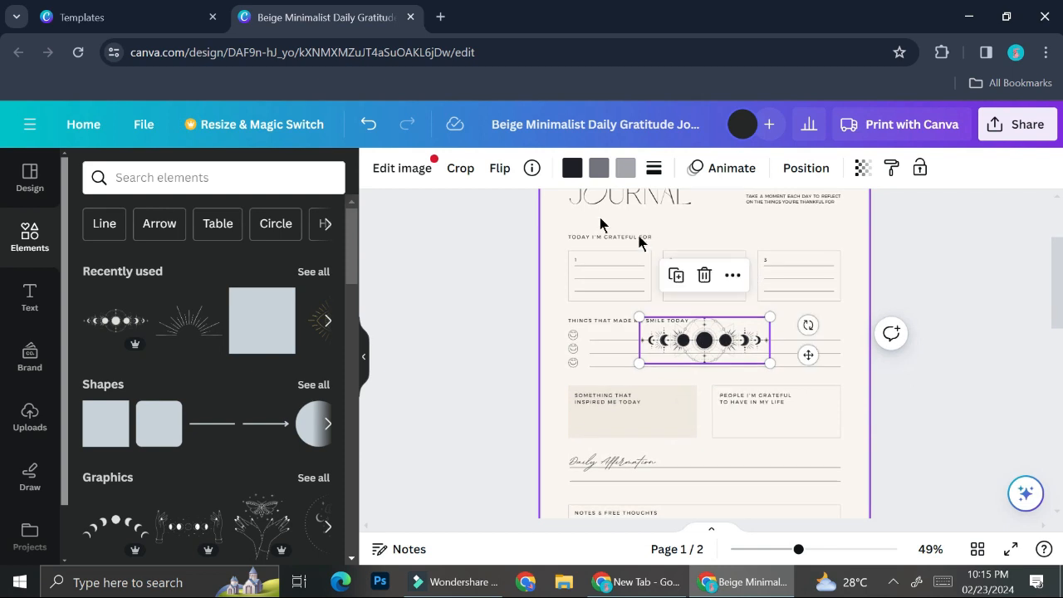
Change the moon phases graphic's light grey colour to the dark neutral grey from the document colours
{"action": "left_click", "coordinate": [627, 169]}
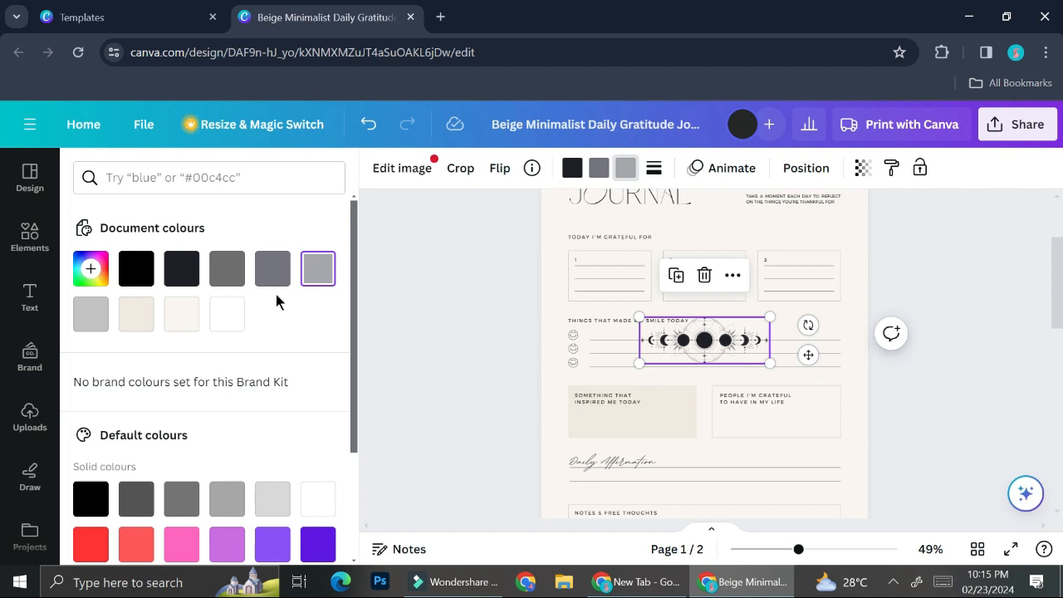
{"action": "left_click", "coordinate": [194, 320]}
{"action": "left_click", "coordinate": [227, 268]}
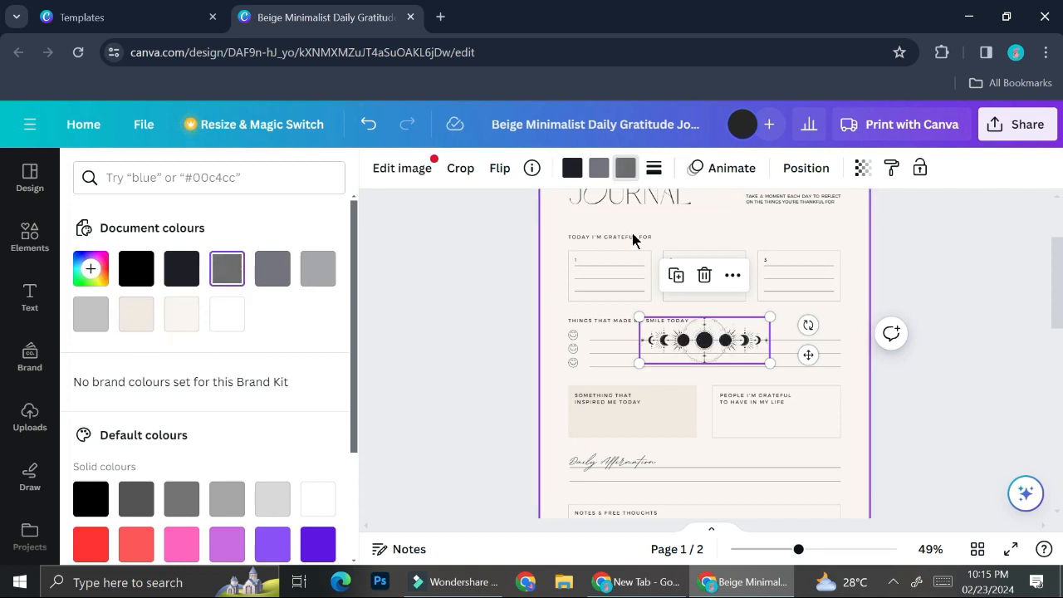
Recolour the darkest part of the moon phases graphic with the custom taupe colour #AFA492
{"action": "left_click", "coordinate": [573, 173]}
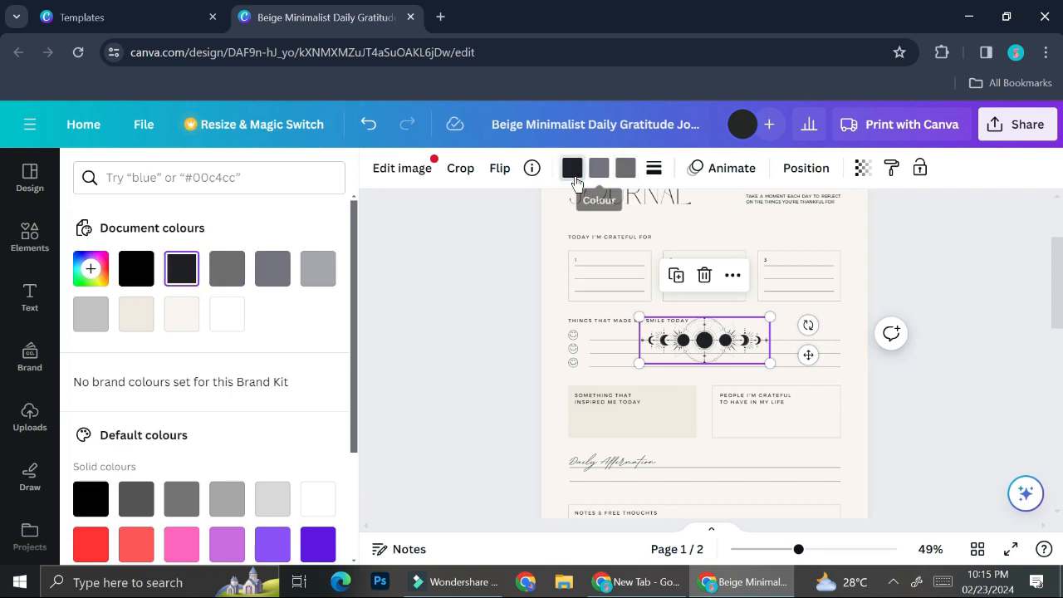
{"action": "left_click", "coordinate": [133, 316]}
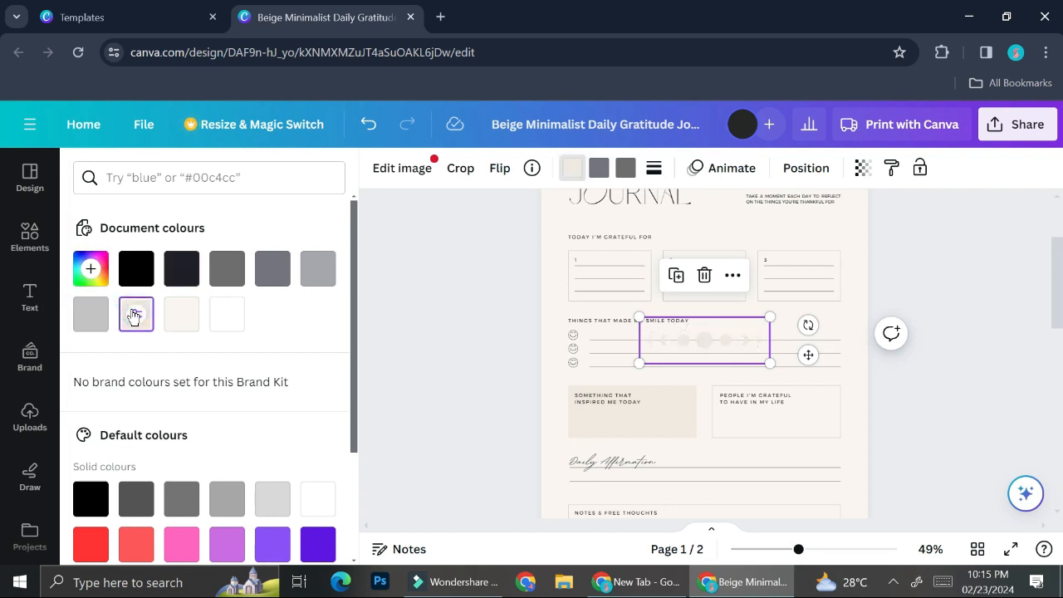
{"action": "left_click", "coordinate": [103, 268]}
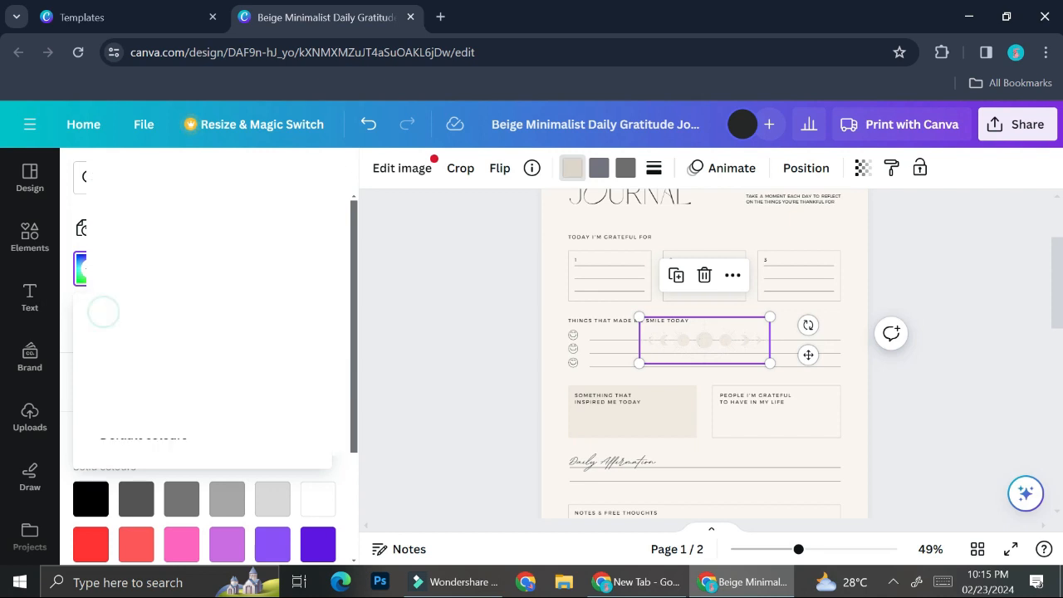
{"action": "left_click_drag", "start_coordinate": [104, 318], "coordinate": [124, 334]}
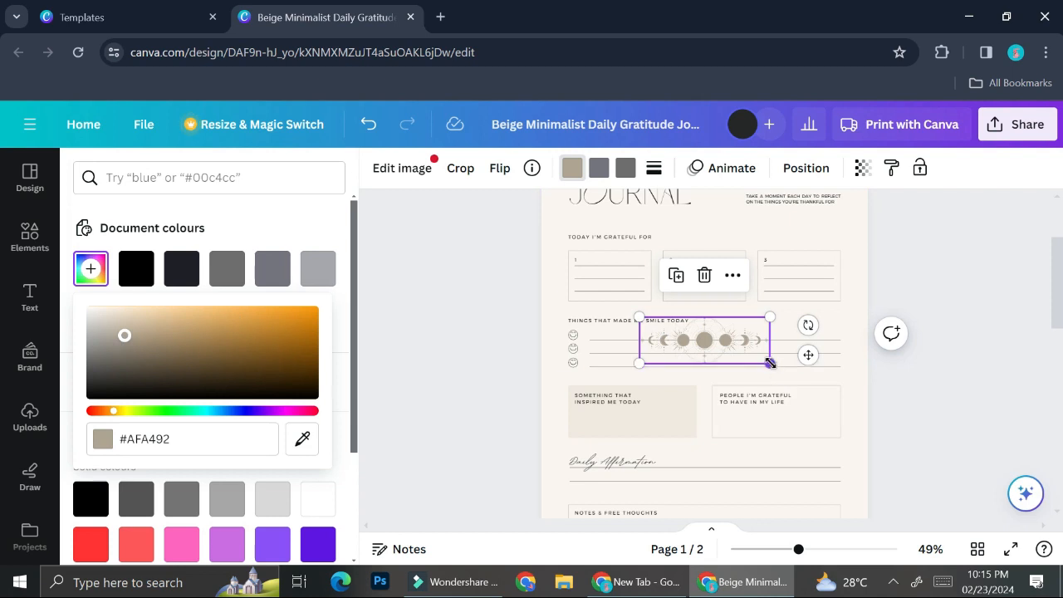
Enlarge the moon phases graphic around its centre and set its transparency to 22
{"action": "left_click_drag", "start_coordinate": [769, 362], "coordinate": [744, 345]}
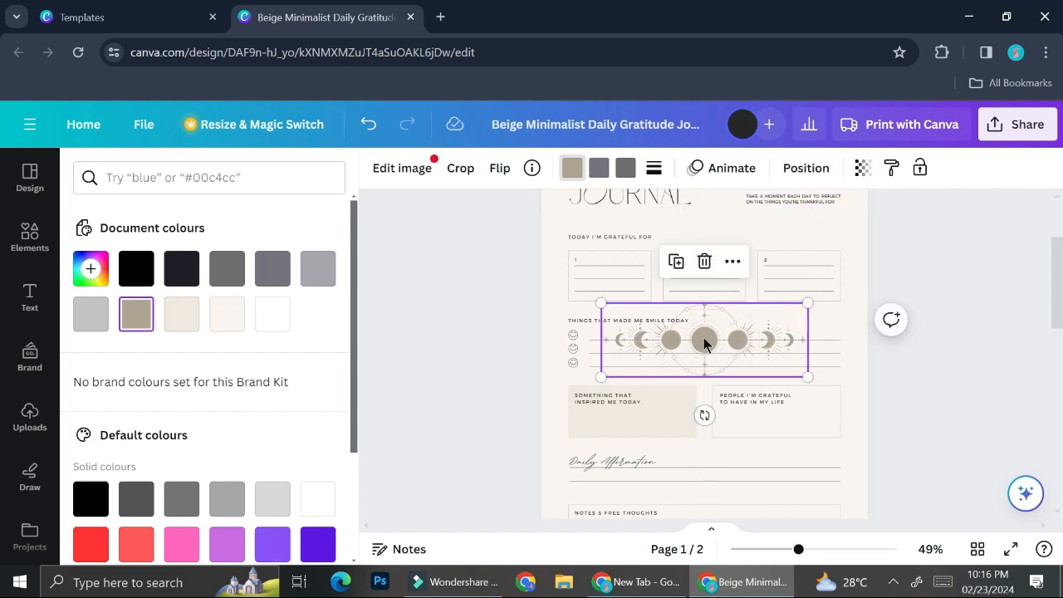
{"action": "left_click", "coordinate": [863, 169]}
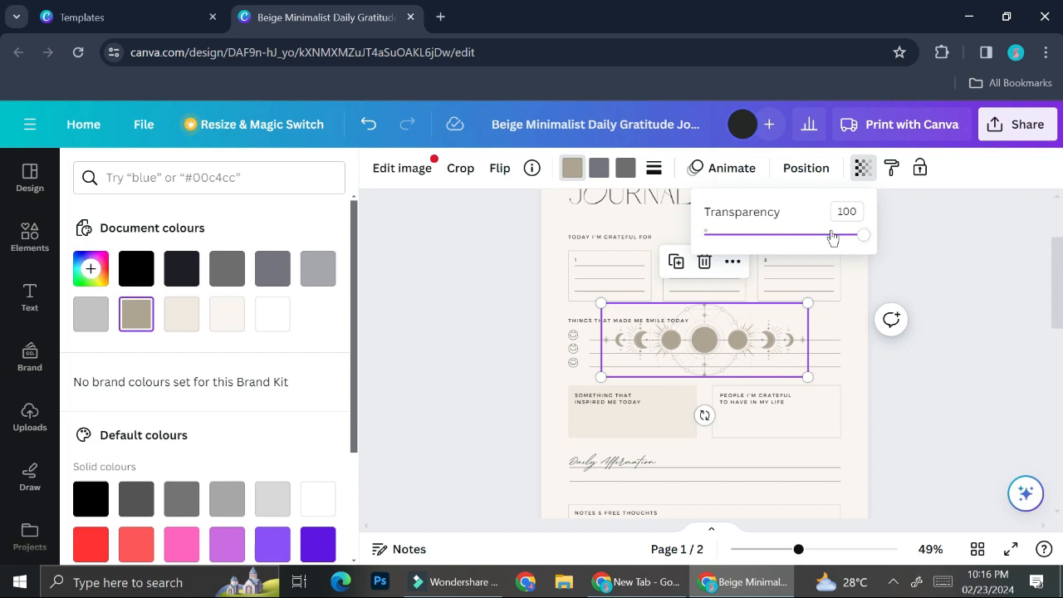
{"action": "left_click_drag", "start_coordinate": [857, 240], "coordinate": [741, 262]}
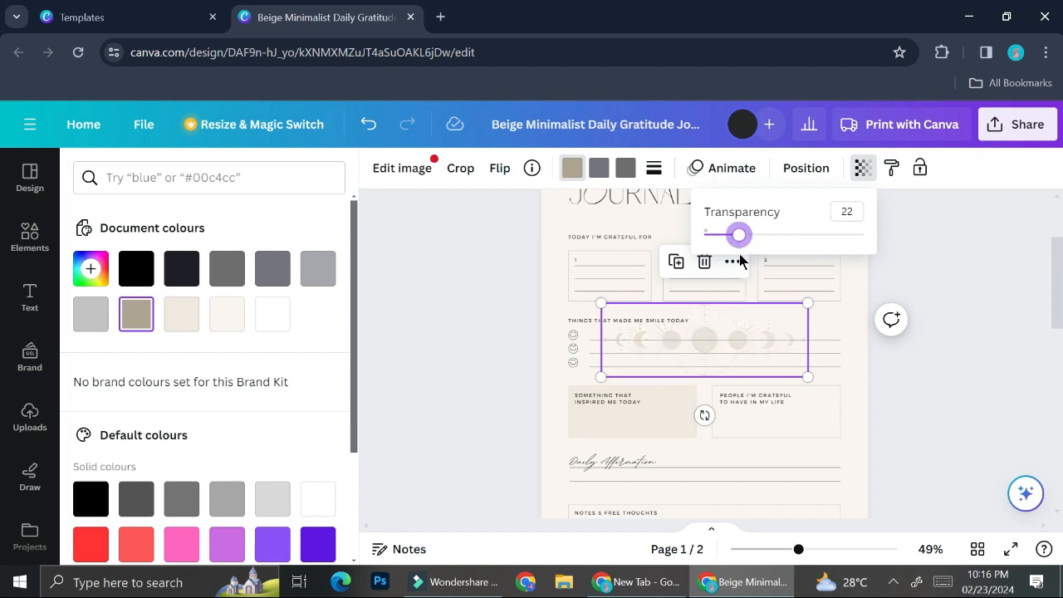
{"action": "left_click", "coordinate": [739, 334]}
{"action": "left_click", "coordinate": [733, 260]}
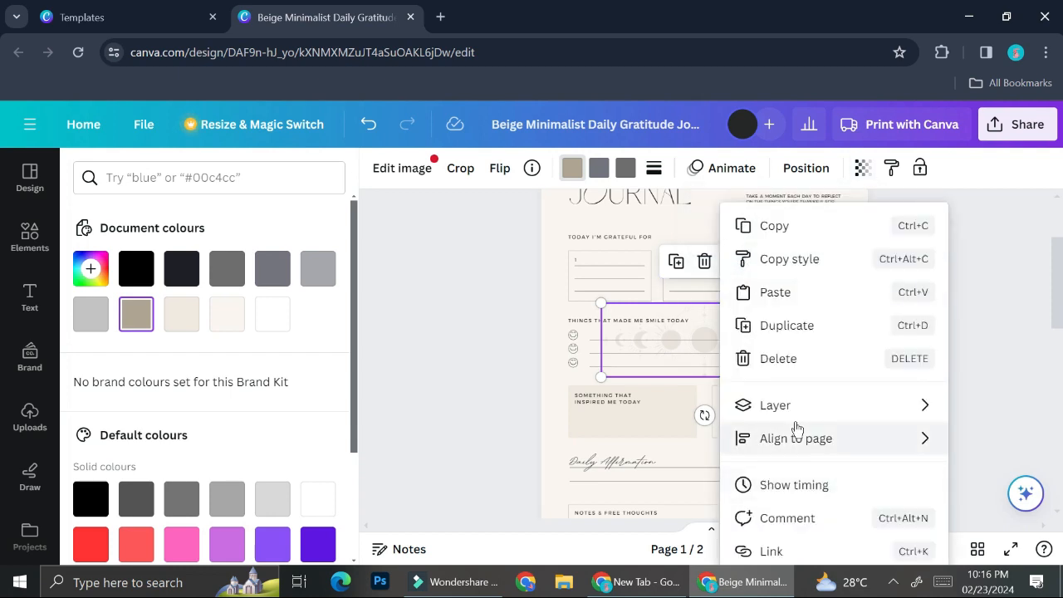
{"action": "mouse_move", "coordinate": [795, 428]}
Delete page 2 of the journal
{"action": "scroll", "coordinate": [755, 428], "scroll_direction": "down", "scroll_amount": 10}
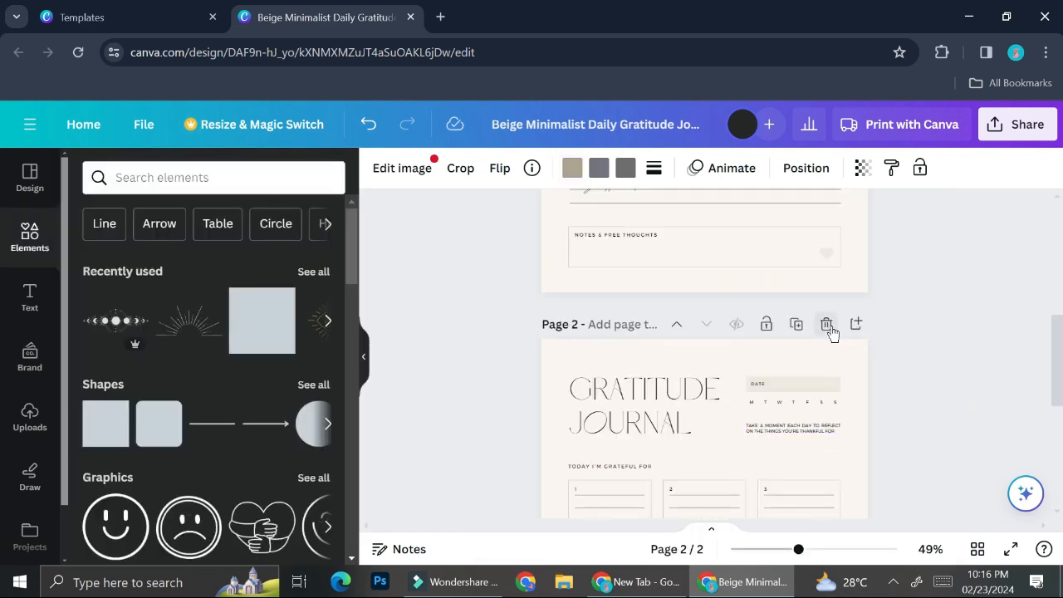
{"action": "left_click", "coordinate": [828, 325]}
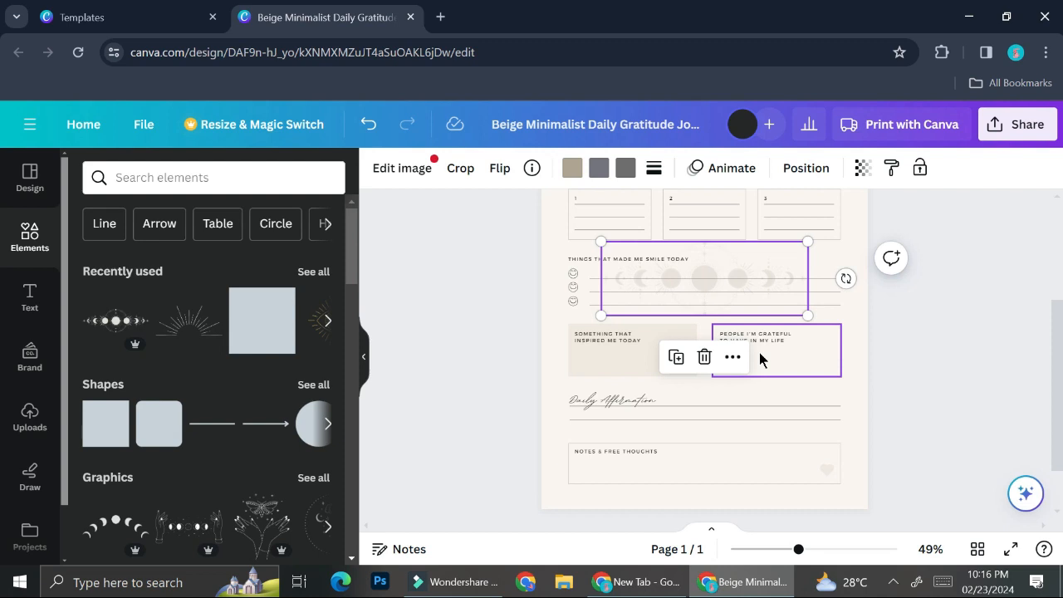
{"action": "scroll", "coordinate": [713, 312], "scroll_direction": "up", "scroll_amount": 3}
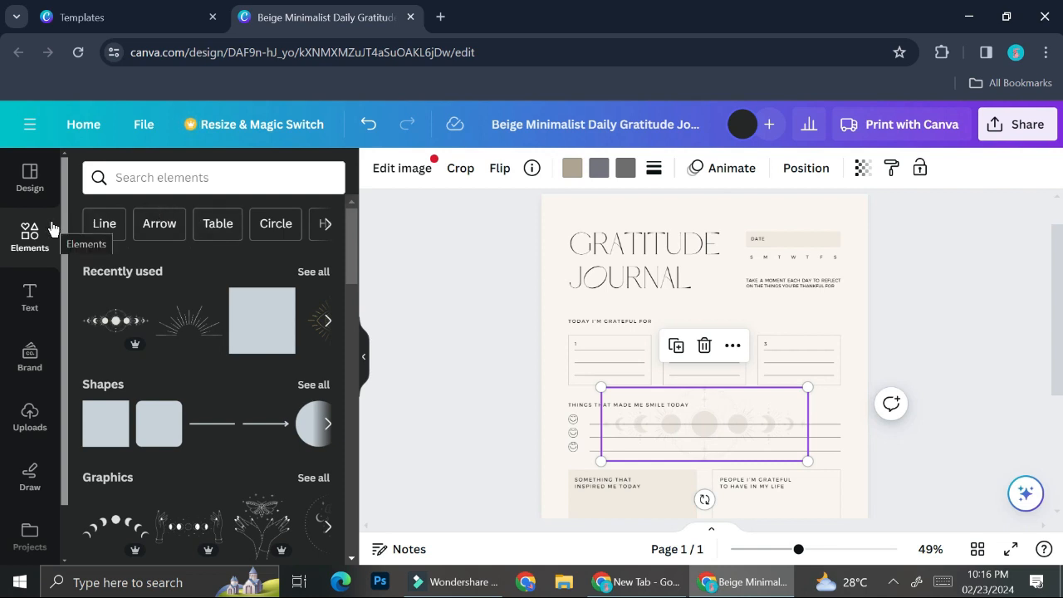
Search the elements for "frame" and add the ornate golden corner graphic from the graphics results to the page
{"action": "left_click", "coordinate": [168, 170]}
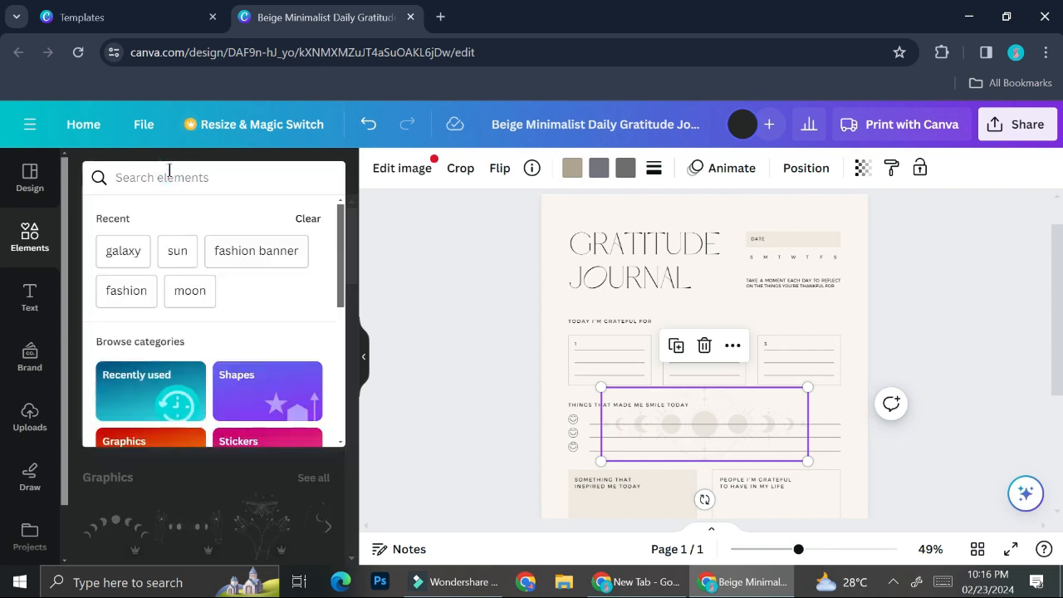
{"action": "type", "text": "frame"}
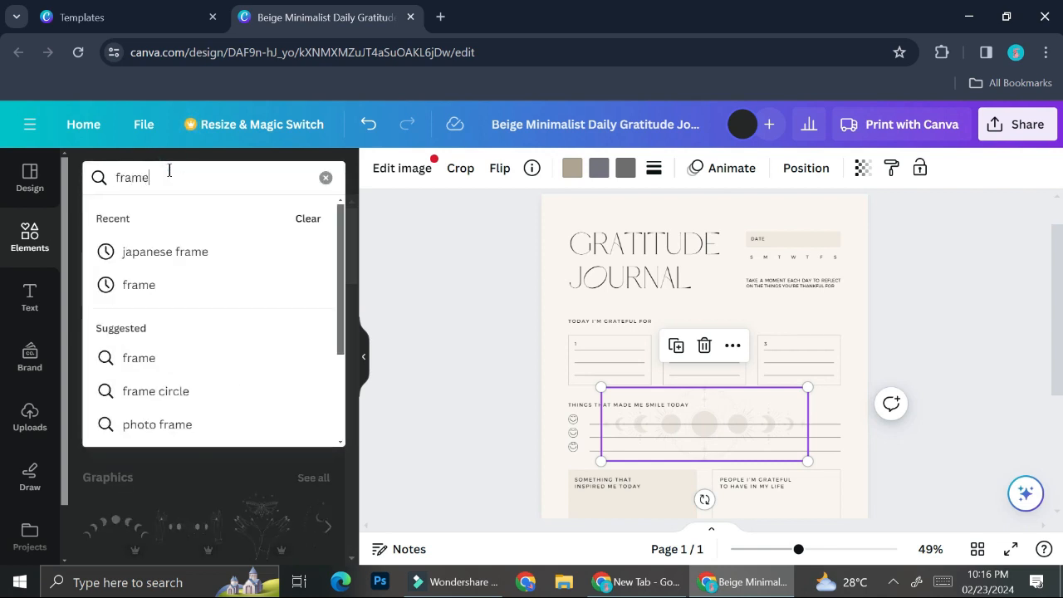
{"action": "key", "text": "Return"}
{"action": "left_click", "coordinate": [311, 422]}
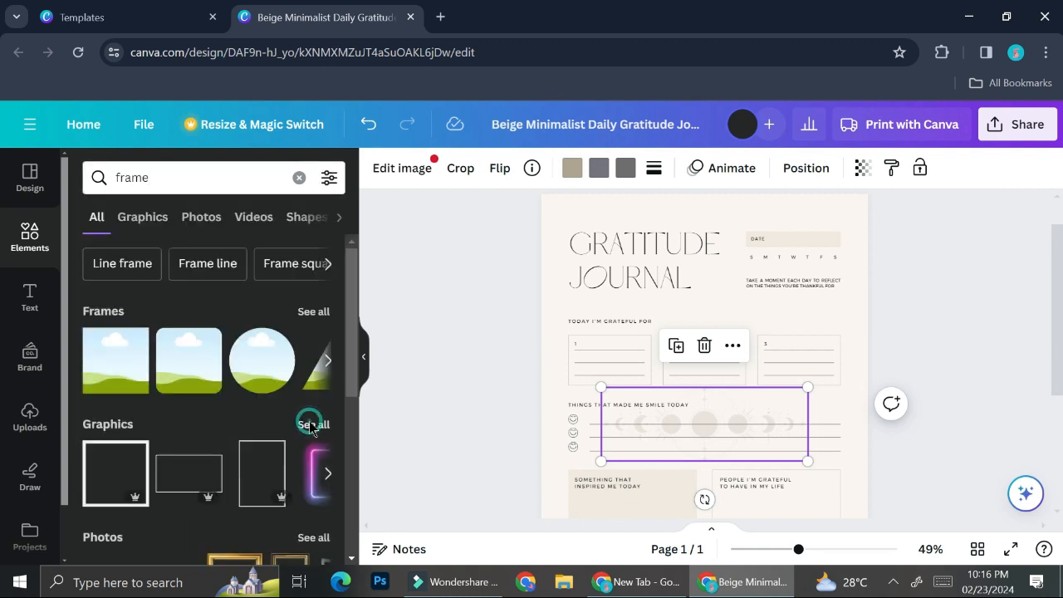
{"action": "scroll", "coordinate": [247, 413], "scroll_direction": "down", "scroll_amount": 3}
{"action": "scroll", "coordinate": [247, 414], "scroll_direction": "up", "scroll_amount": 1}
{"action": "left_click", "coordinate": [121, 373]}
Fit the ornate corner graphic into the page's upper-right corner and recolour it with the taupe document colour
{"action": "left_click_drag", "start_coordinate": [749, 384], "coordinate": [849, 216]}
{"action": "left_click_drag", "start_coordinate": [740, 323], "coordinate": [801, 259]}
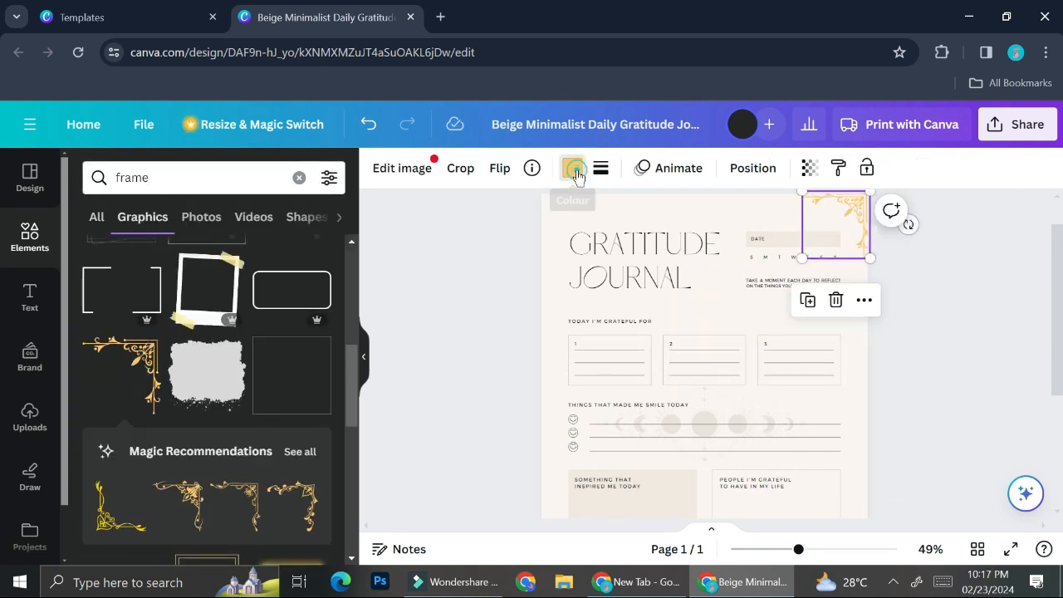
{"action": "left_click", "coordinate": [573, 168]}
{"action": "left_click", "coordinate": [269, 276]}
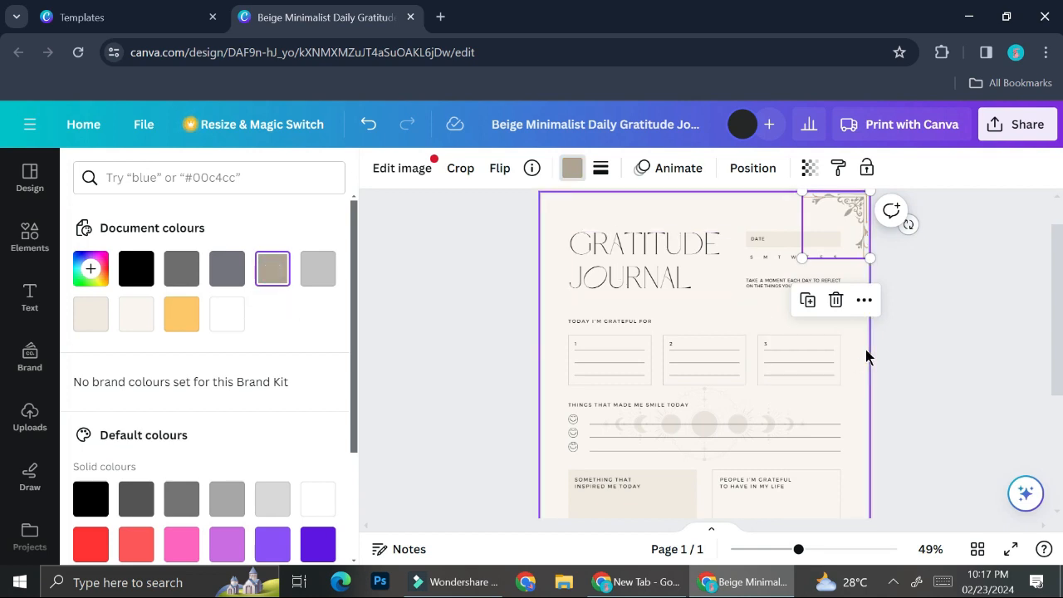
{"action": "left_click", "coordinate": [866, 357]}
Place a horizontally flipped duplicate of the corner ornament in the page's upper-left corner
{"action": "left_click", "coordinate": [858, 240]}
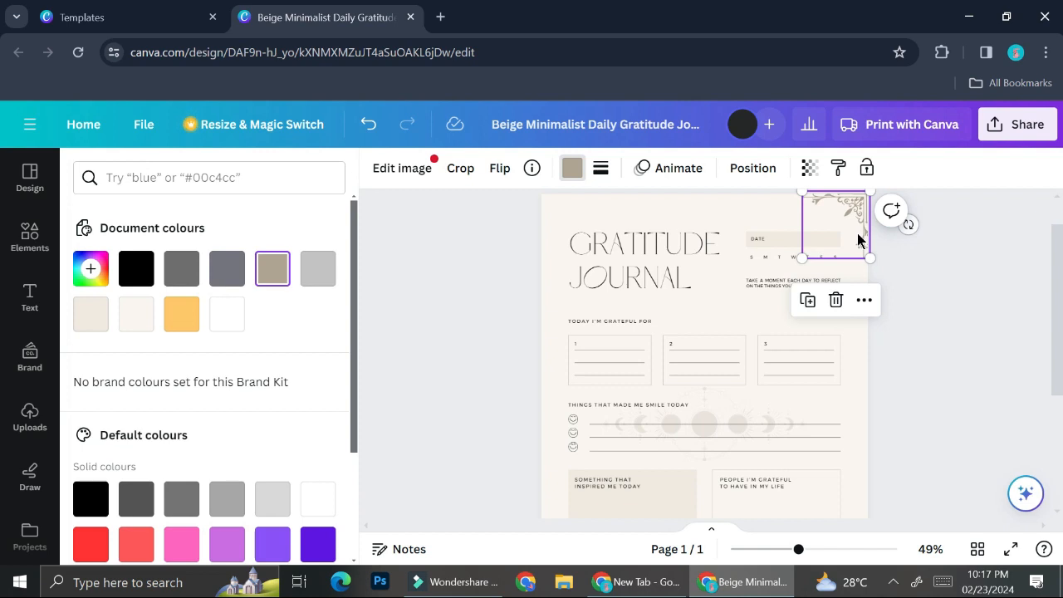
{"action": "key", "text": "ctrl+d"}
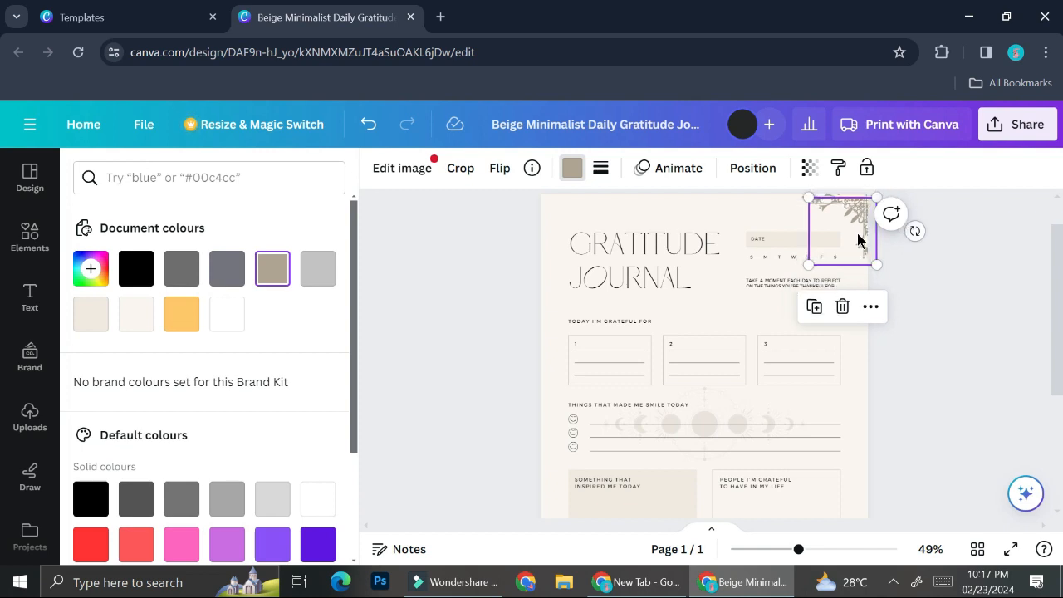
{"action": "left_click", "coordinate": [753, 169]}
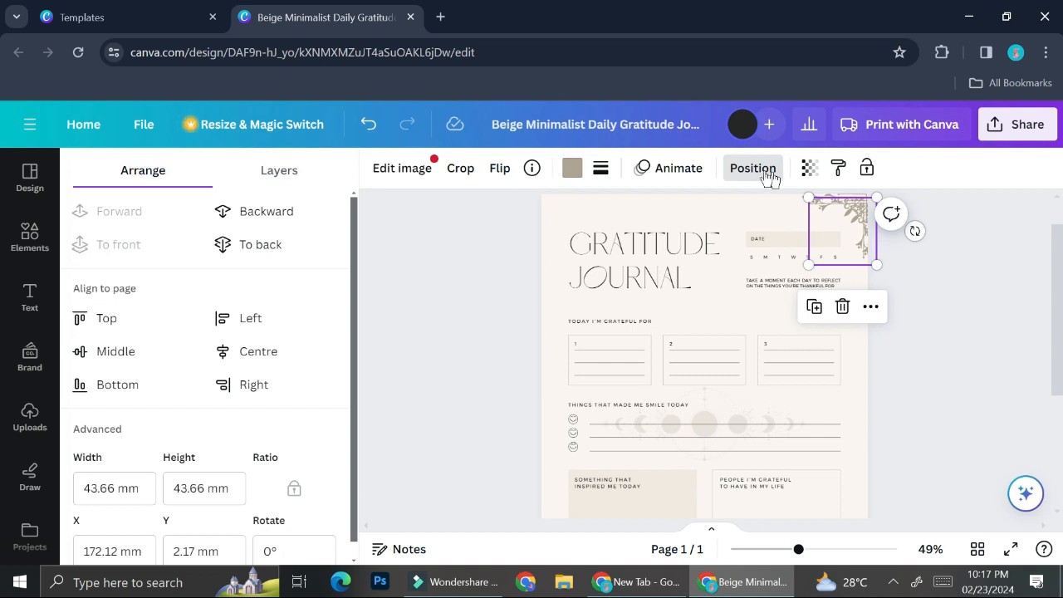
{"action": "left_click", "coordinate": [500, 169]}
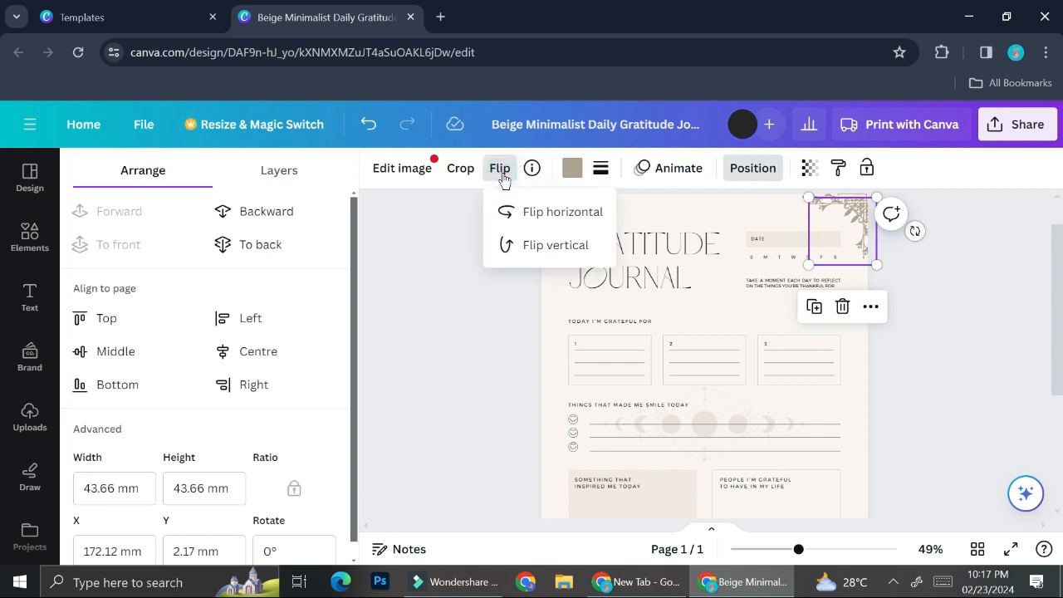
{"action": "left_click", "coordinate": [532, 223]}
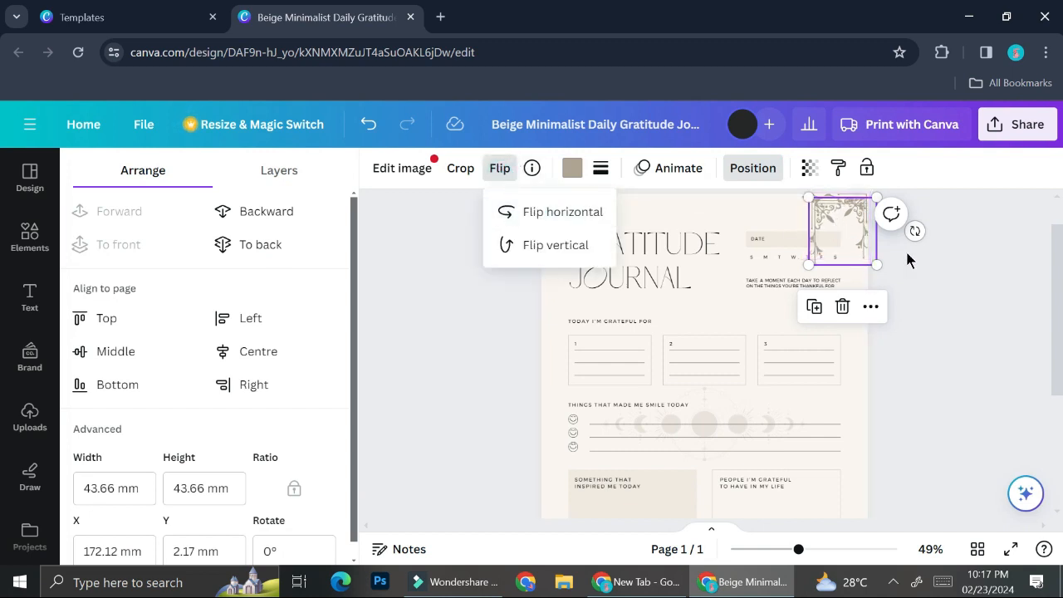
{"action": "left_click_drag", "start_coordinate": [836, 242], "coordinate": [569, 233]}
{"action": "left_click", "coordinate": [722, 225]}
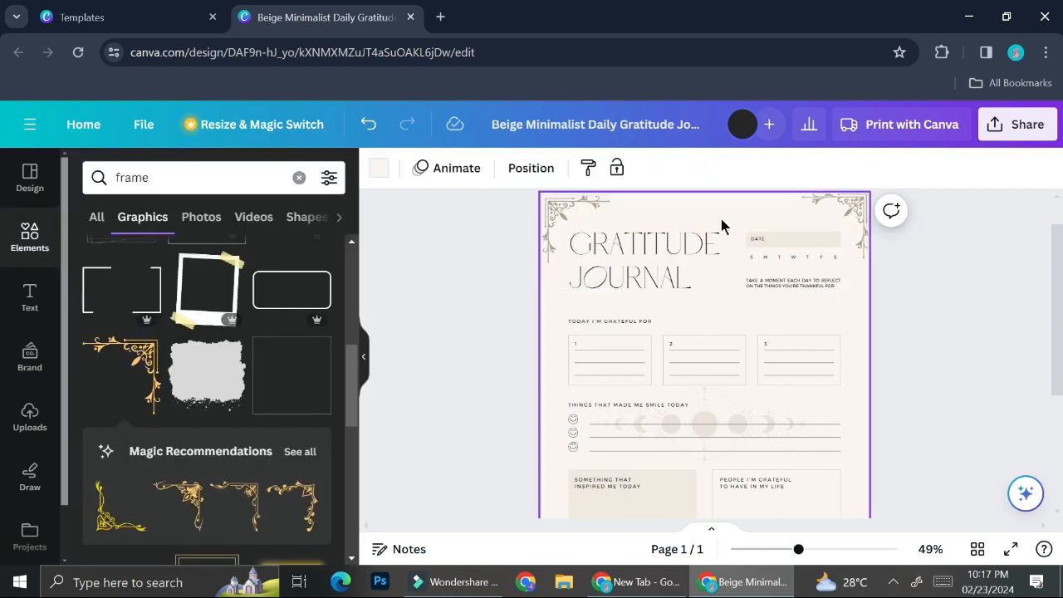
Duplicate both upper corner ornaments together and flip the copies vertically
{"action": "left_click", "coordinate": [581, 229]}
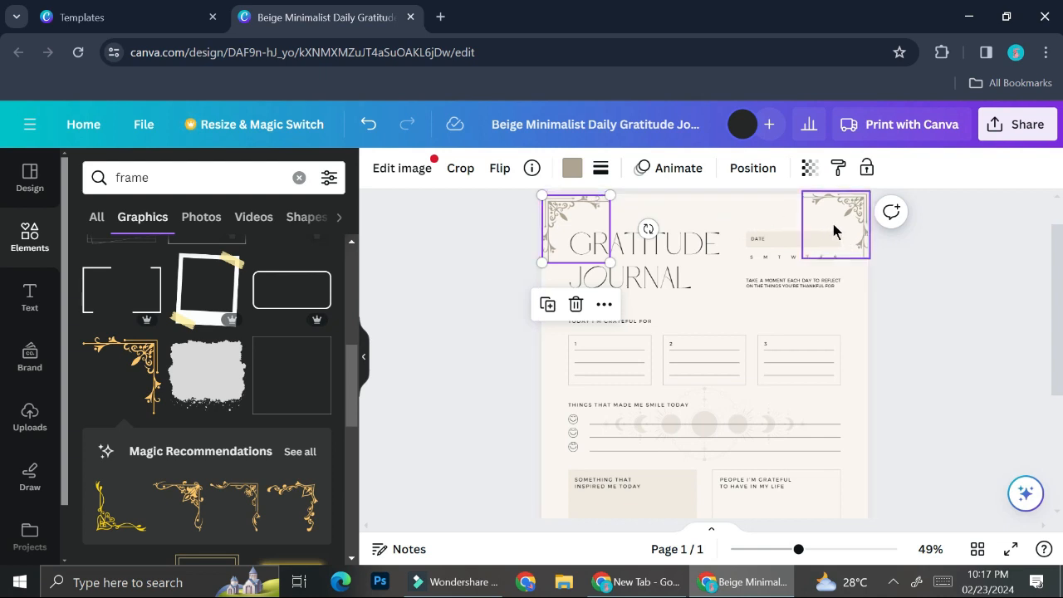
{"action": "left_click", "coordinate": [834, 230], "text": "shift"}
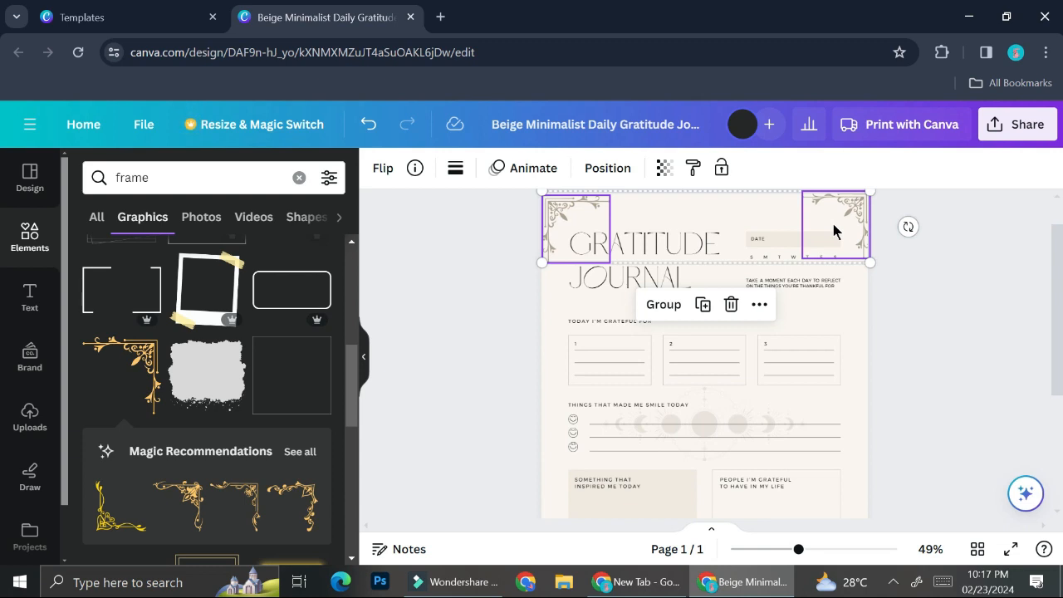
{"action": "left_click_drag", "start_coordinate": [834, 231], "coordinate": [840, 237]}
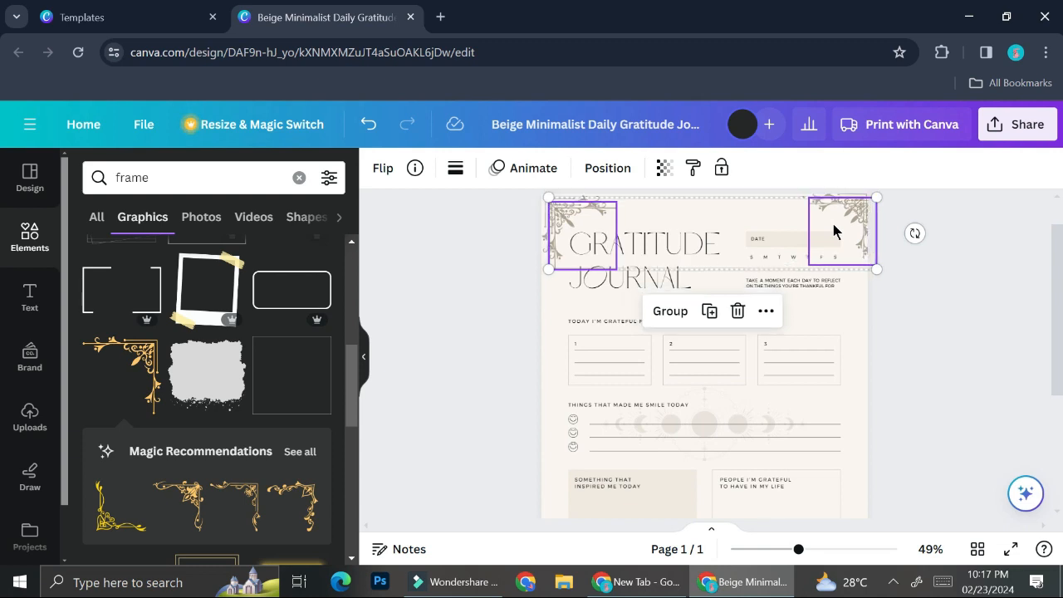
{"action": "left_click", "coordinate": [603, 172]}
{"action": "left_click", "coordinate": [588, 172]}
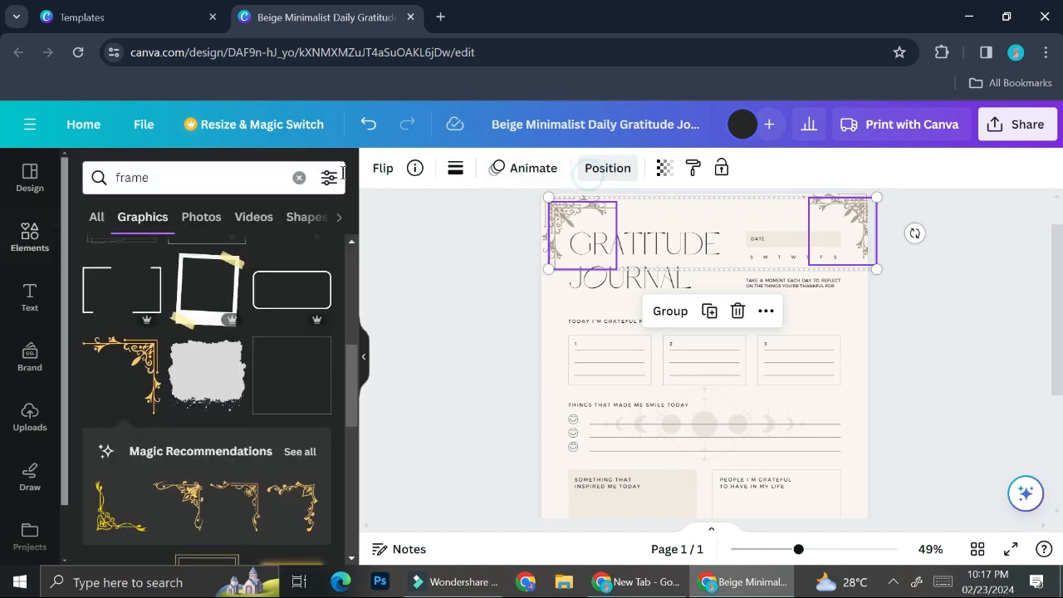
{"action": "left_click", "coordinate": [387, 171]}
{"action": "left_click", "coordinate": [419, 243]}
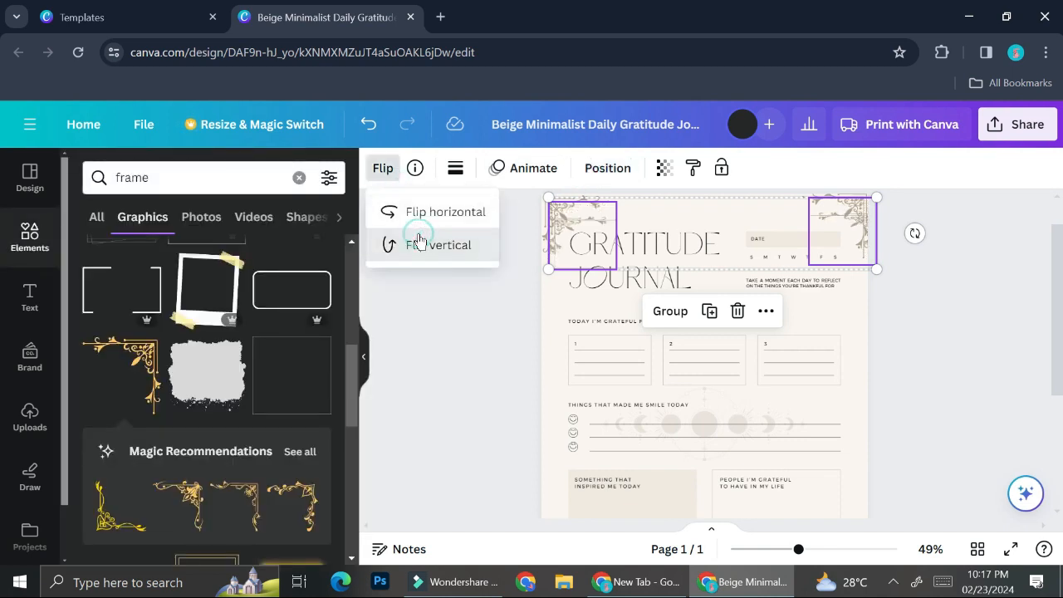
Move the flipped pair of corner ornaments down to the page's bottom corners
{"action": "left_click_drag", "start_coordinate": [843, 240], "coordinate": [823, 429]}
{"action": "scroll", "coordinate": [823, 428], "scroll_direction": "down", "scroll_amount": 3}
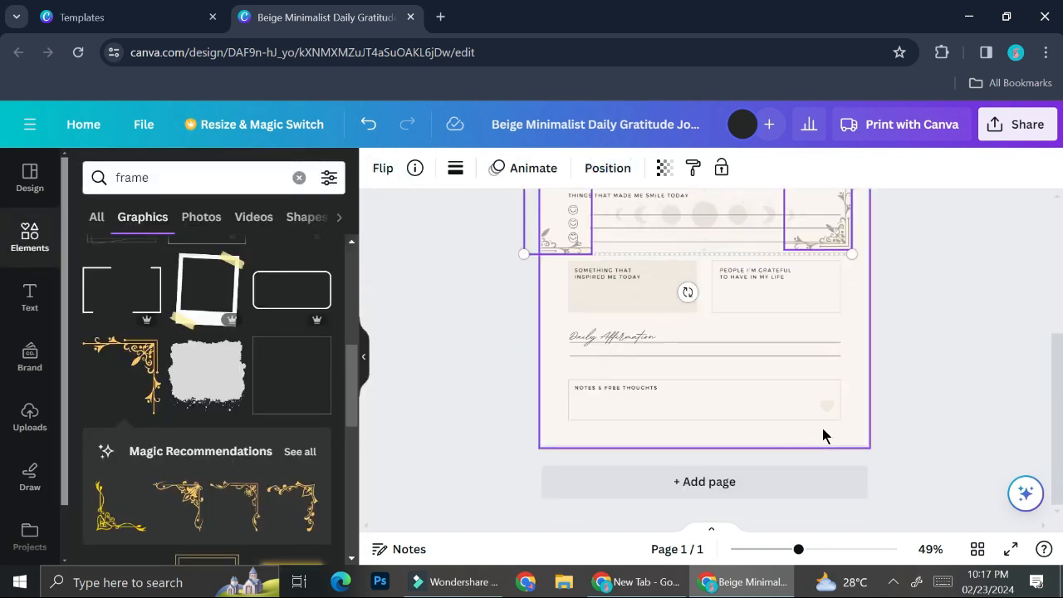
{"action": "left_click_drag", "start_coordinate": [826, 230], "coordinate": [843, 422]}
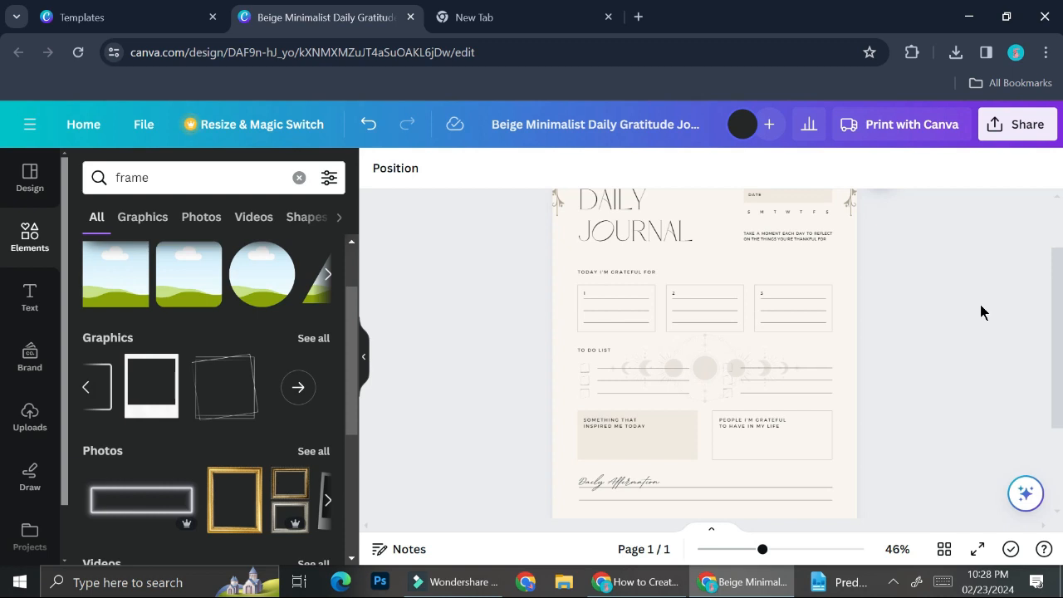
Download the finished journal design with the file type PDF Print
{"action": "left_click", "coordinate": [1028, 123]}
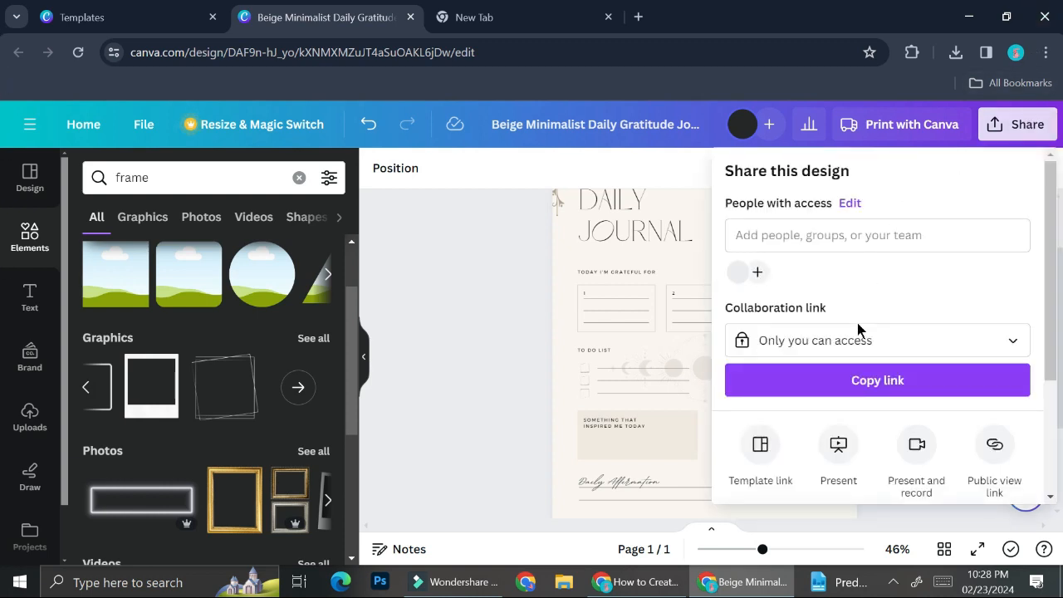
{"action": "scroll", "coordinate": [857, 328], "scroll_direction": "down", "scroll_amount": 3}
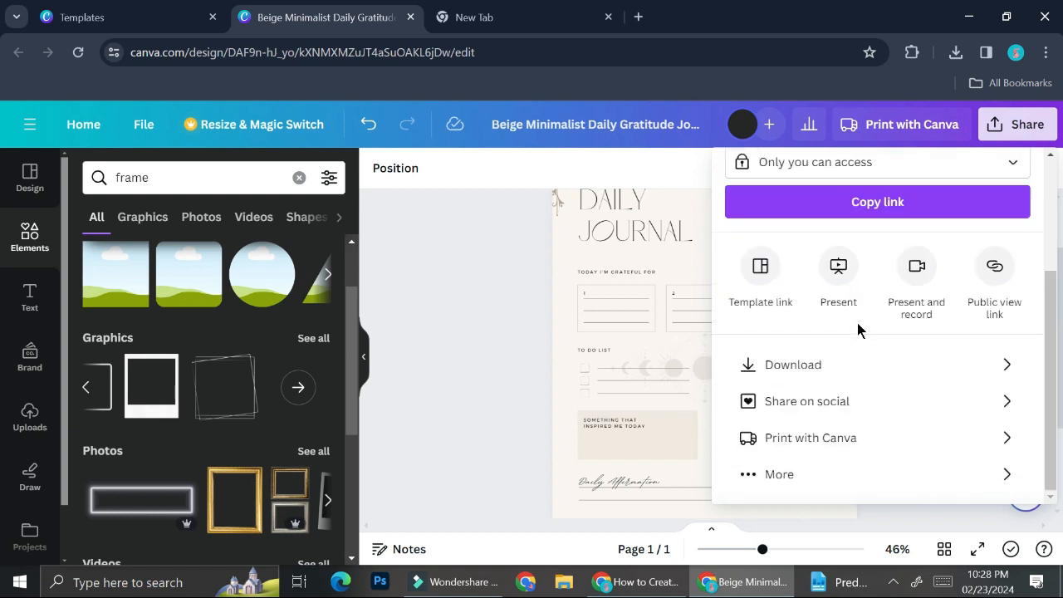
{"action": "left_click", "coordinate": [820, 370]}
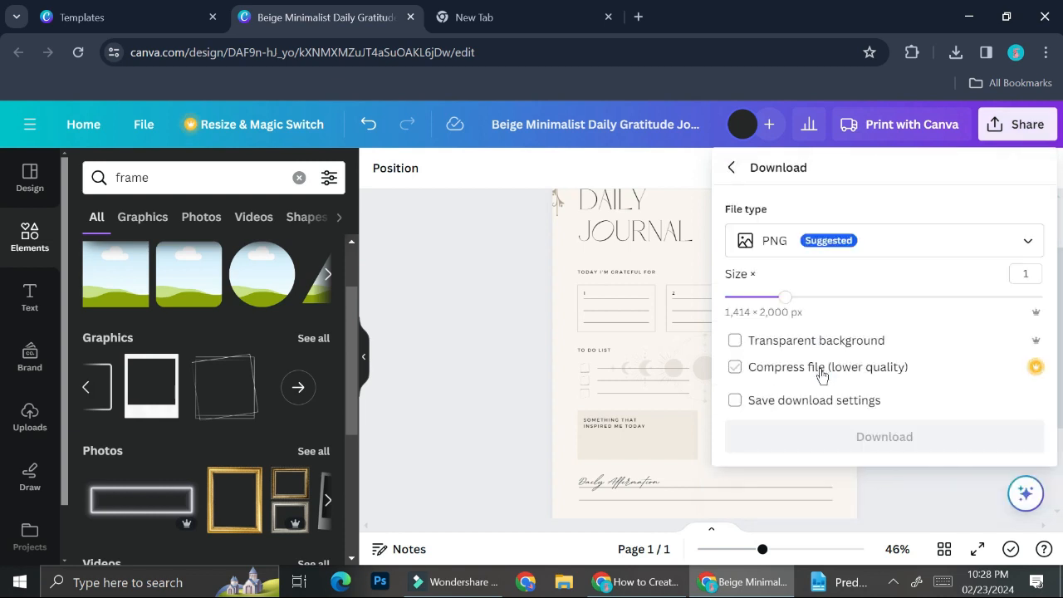
{"action": "left_click", "coordinate": [864, 247]}
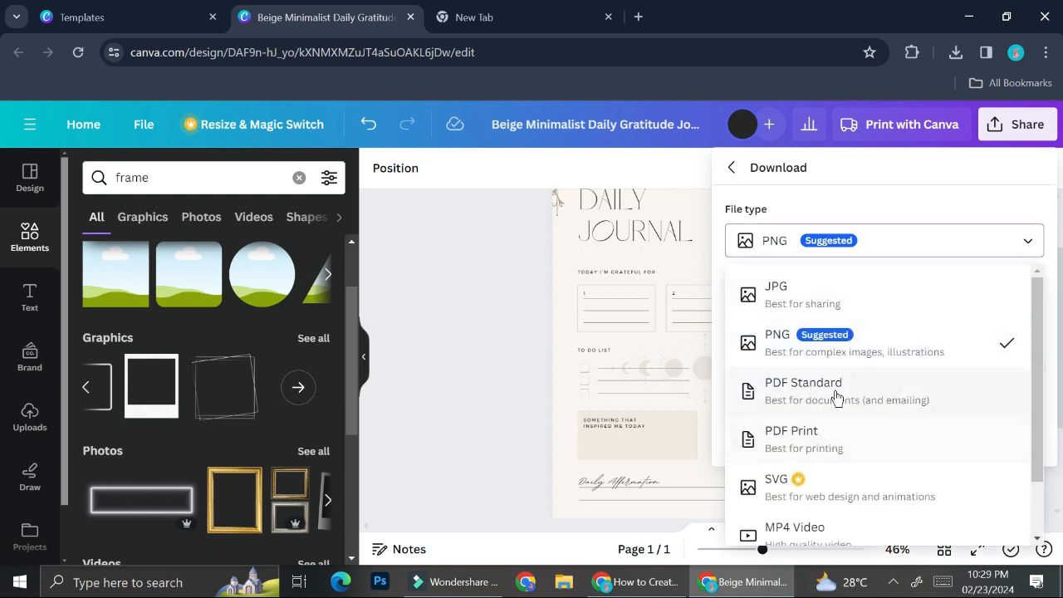
{"action": "left_click", "coordinate": [814, 441]}
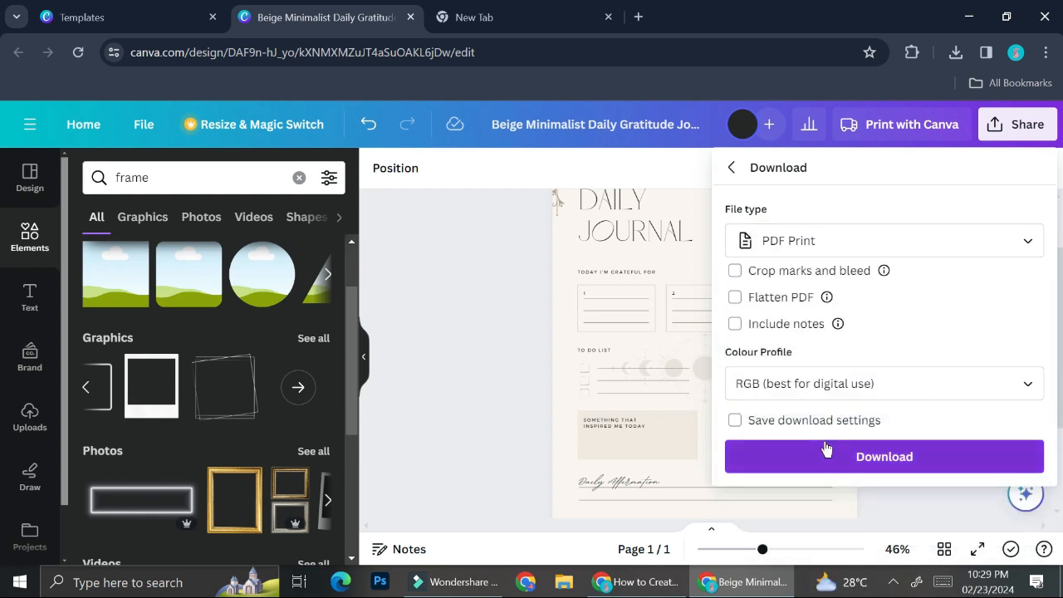
{"action": "left_click", "coordinate": [872, 466]}
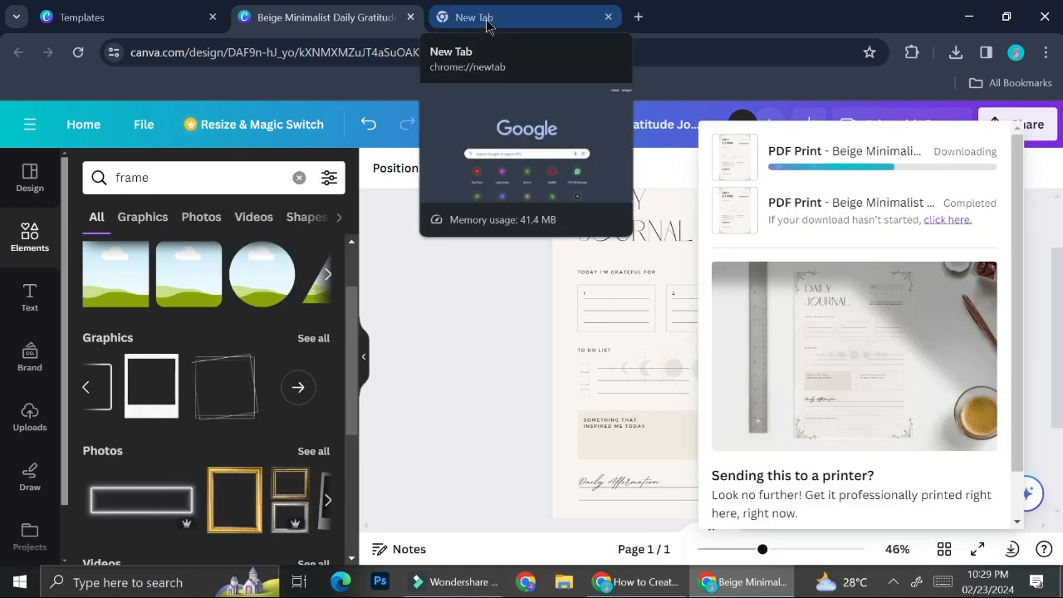
Search the web for "pdf escape" in the new tab and open the PDFescape online PDF editor site
{"action": "left_click", "coordinate": [525, 11]}
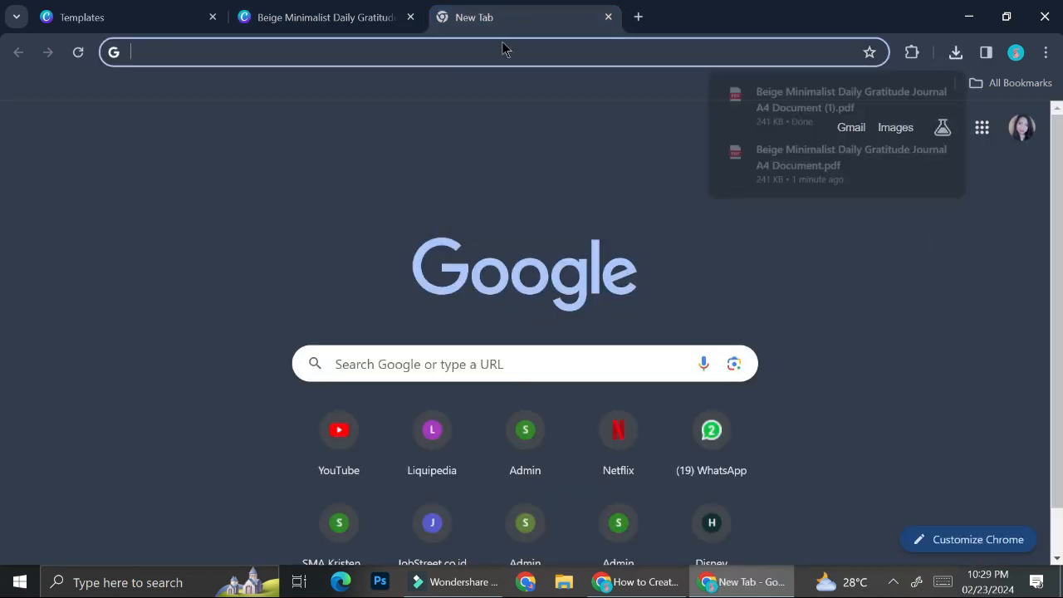
{"action": "type", "text": "pdf"}
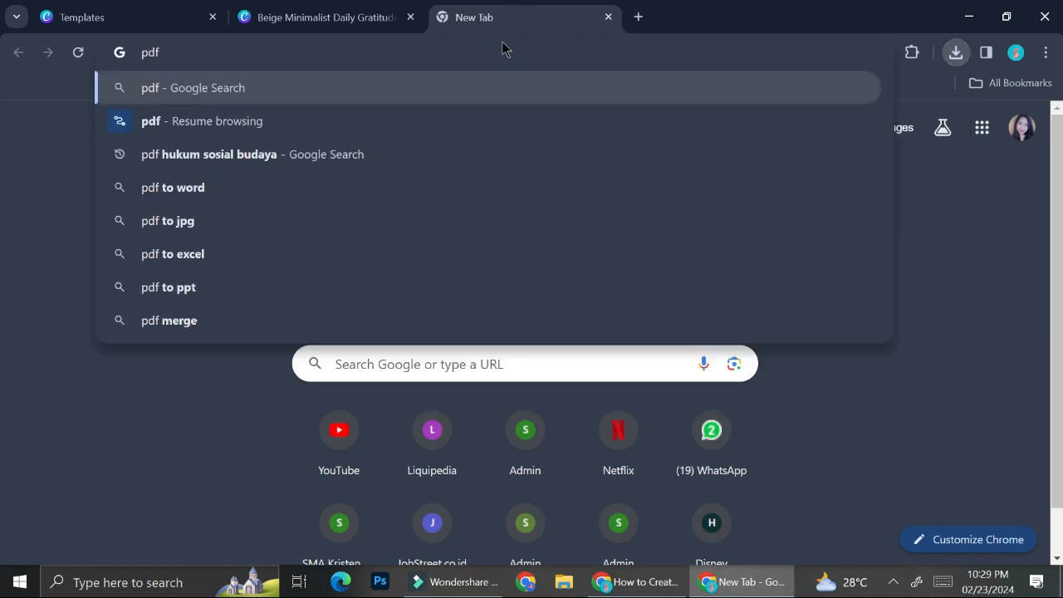
{"action": "type", "text": " escape"}
{"action": "key", "text": "Return"}
{"action": "scroll", "coordinate": [191, 378], "scroll_direction": "down", "scroll_amount": 3}
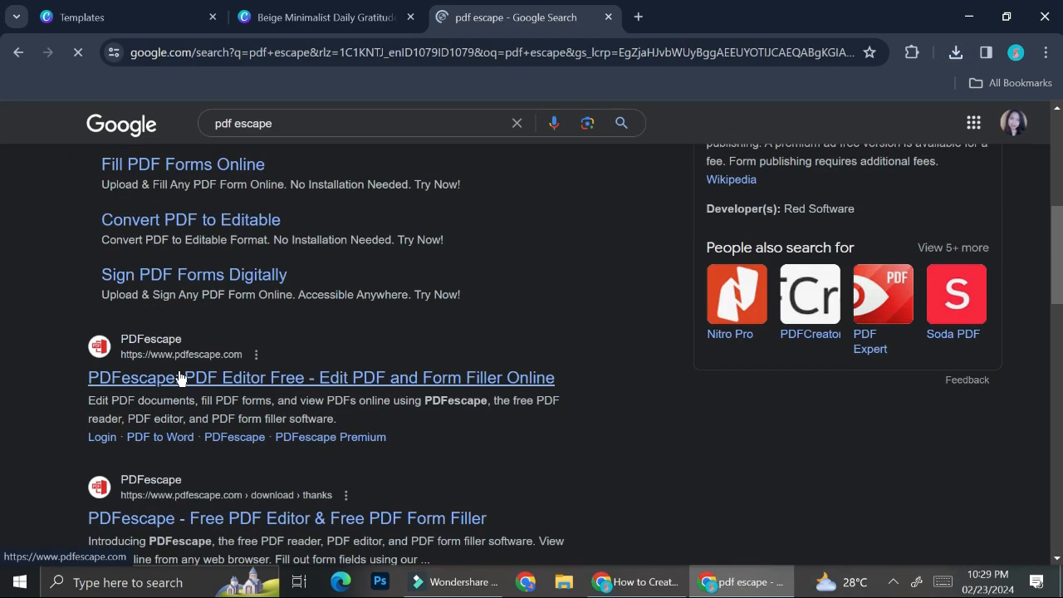
{"action": "left_click", "coordinate": [202, 379]}
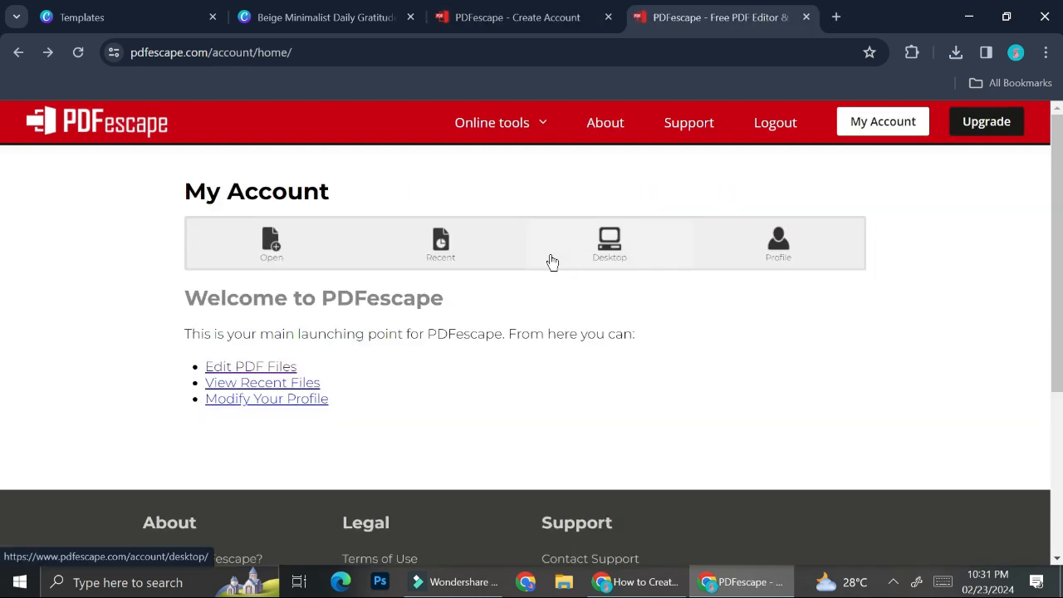
Upload the downloaded daily journal PDF to the PDFescape online editor for editing
{"action": "left_click", "coordinate": [269, 366]}
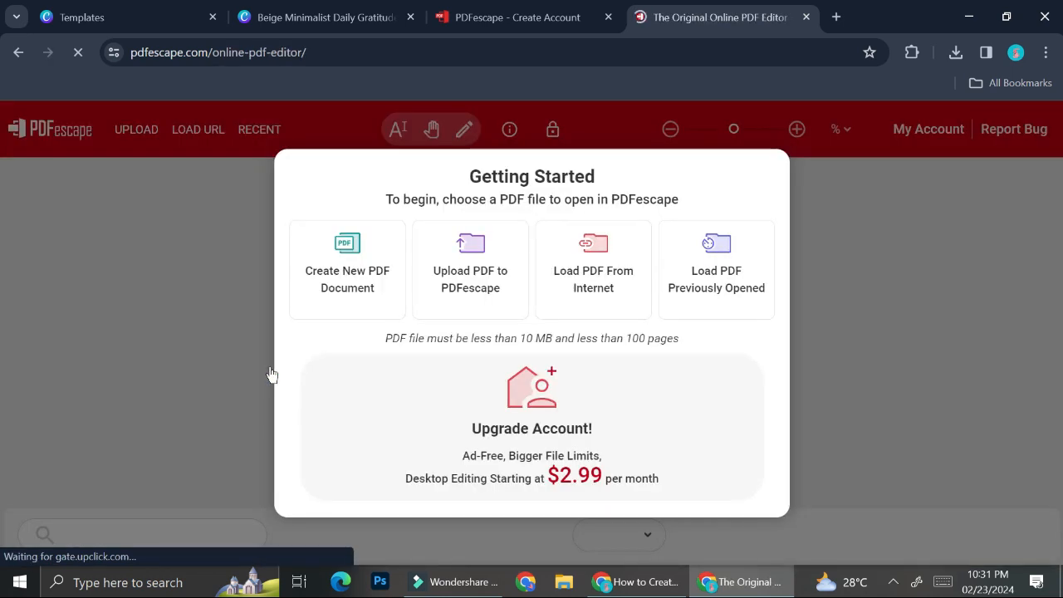
{"action": "left_click", "coordinate": [491, 285]}
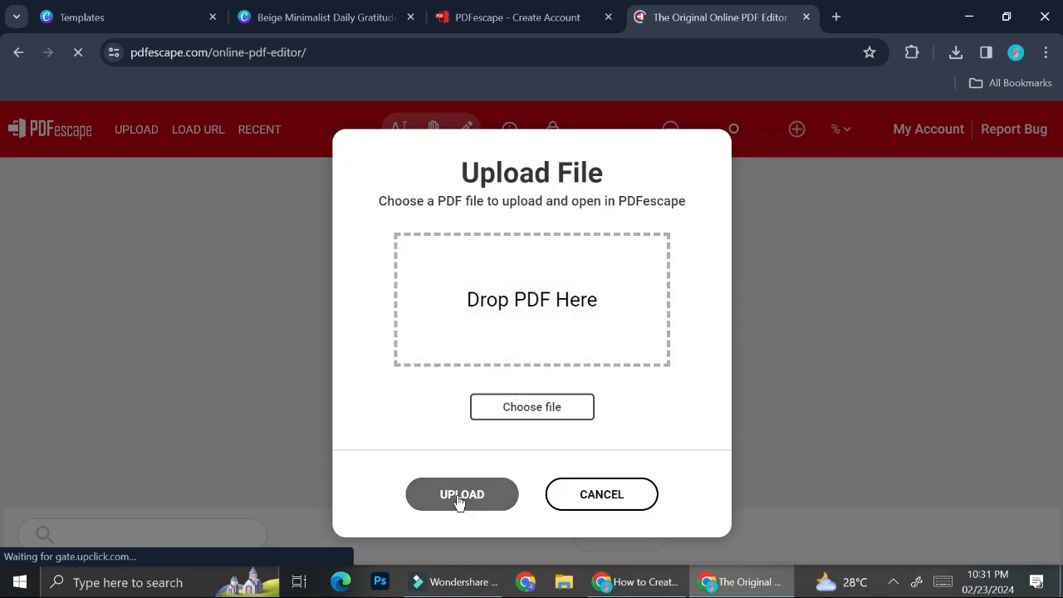
{"action": "left_click", "coordinate": [527, 403]}
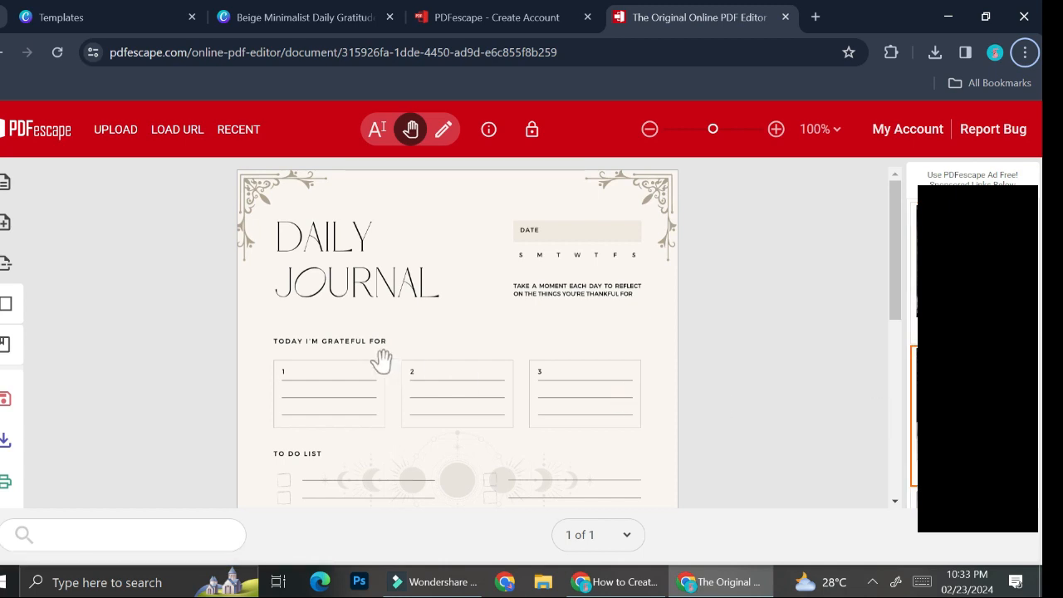
{"action": "left_click", "coordinate": [6, 182]}
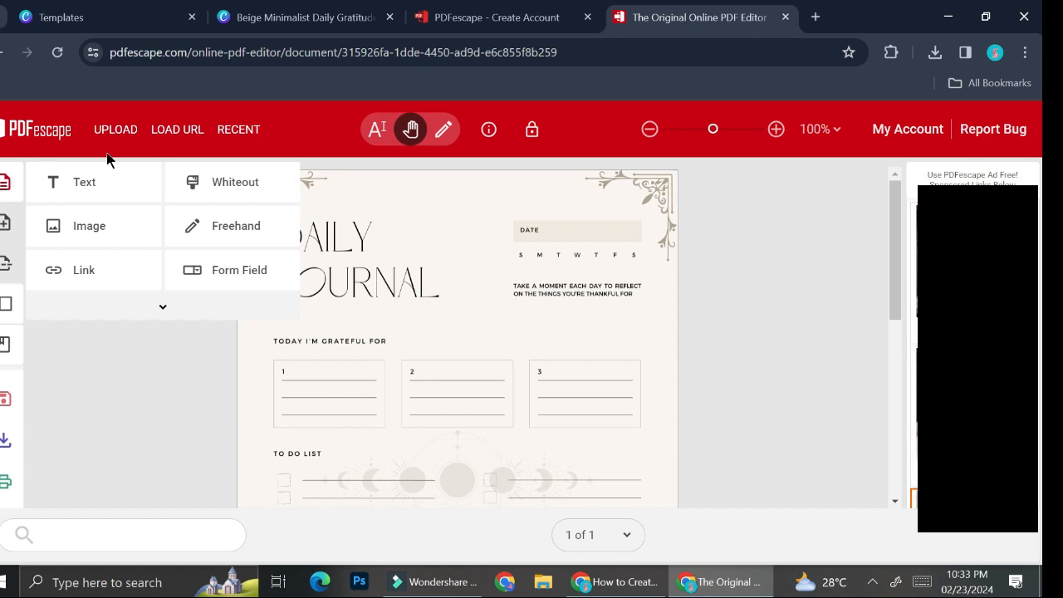
{"action": "left_click", "coordinate": [255, 270]}
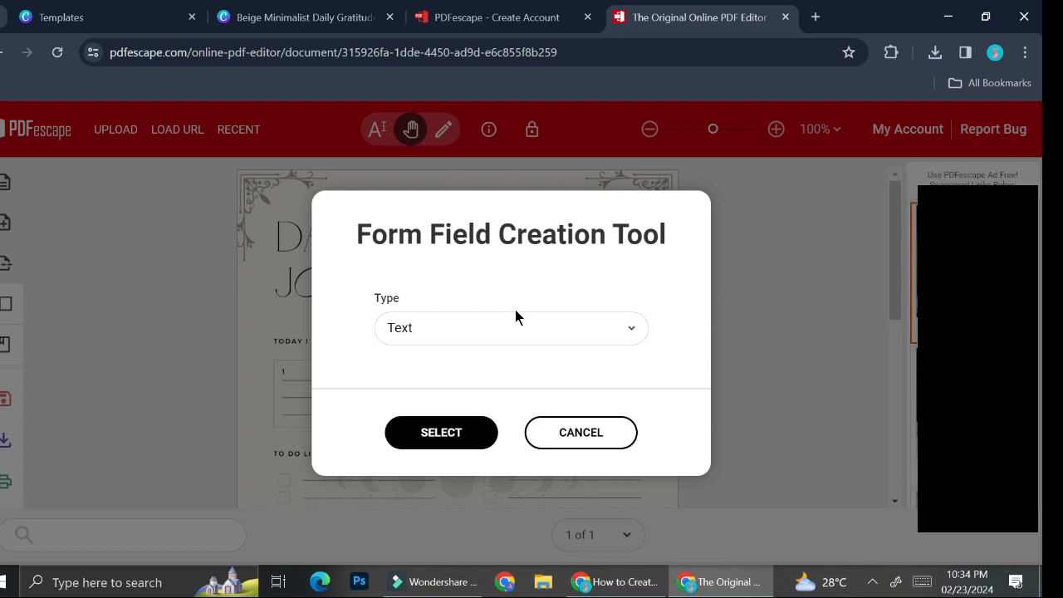
{"action": "left_click", "coordinate": [540, 326]}
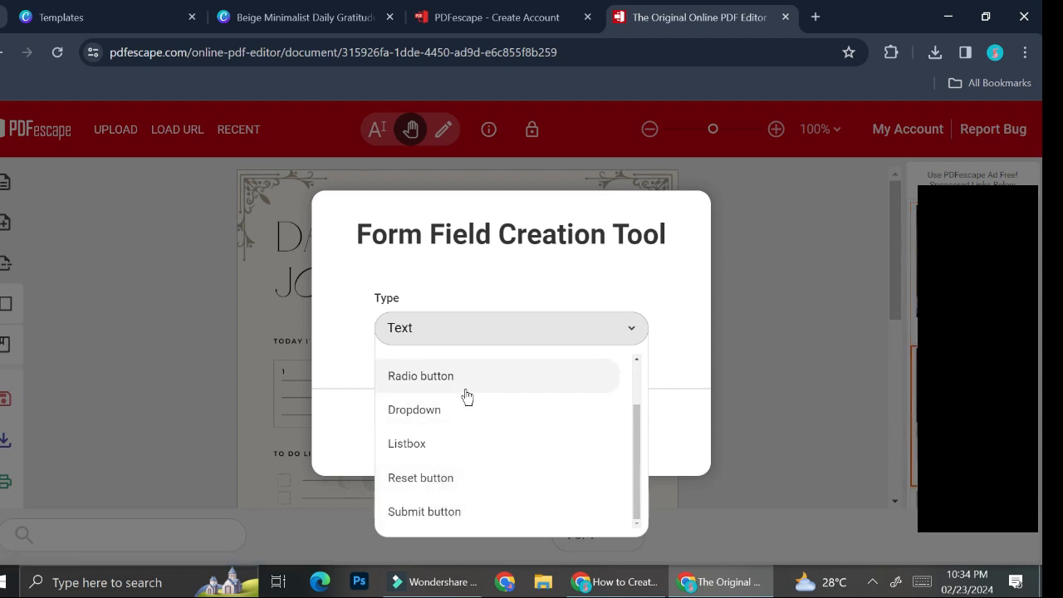
{"action": "scroll", "coordinate": [466, 396], "scroll_direction": "up", "scroll_amount": 2}
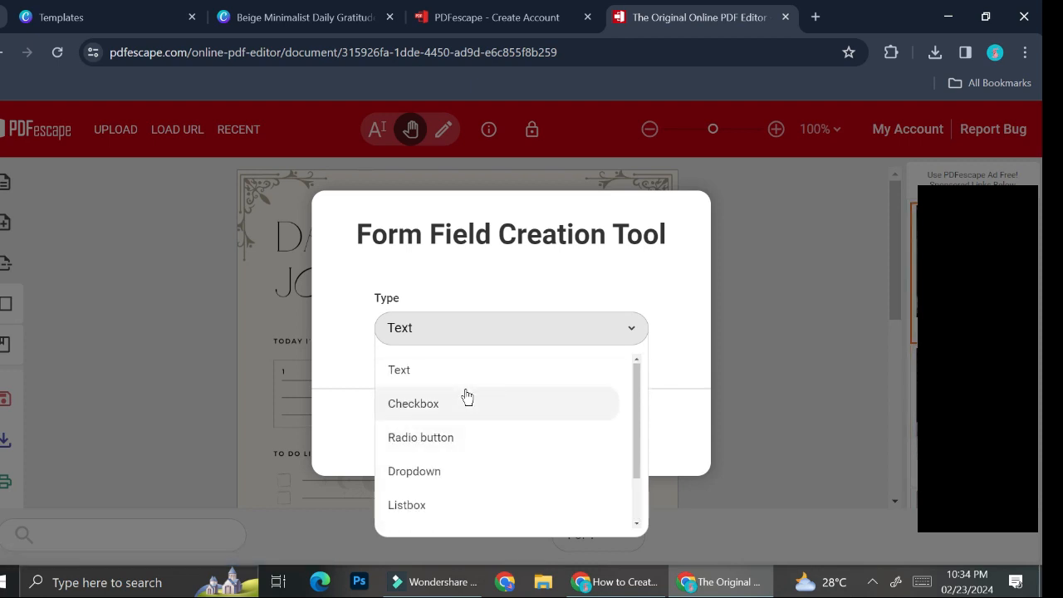
{"action": "left_click", "coordinate": [457, 371]}
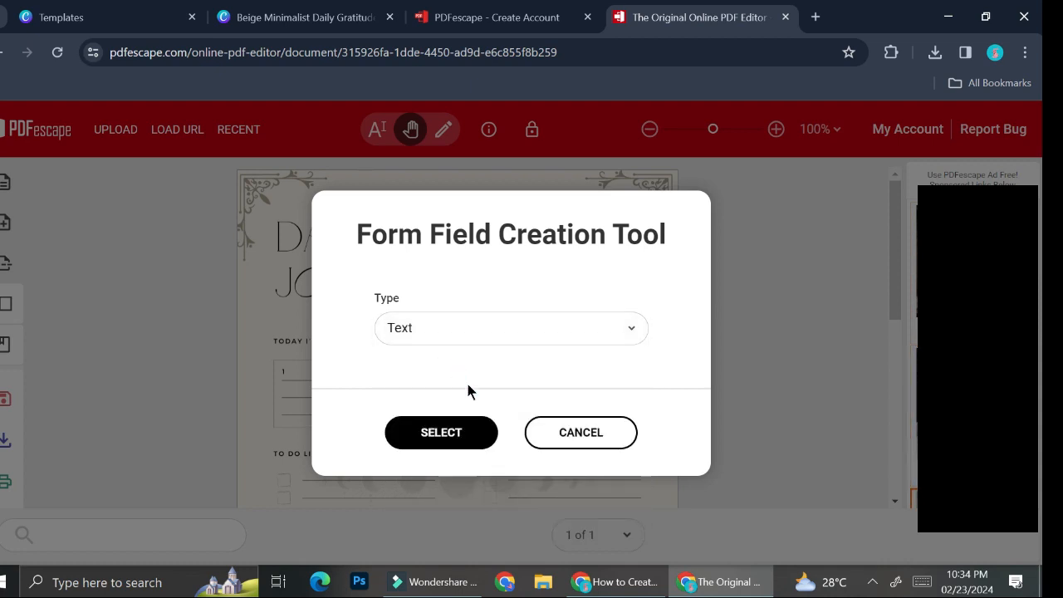
{"action": "left_click", "coordinate": [441, 433]}
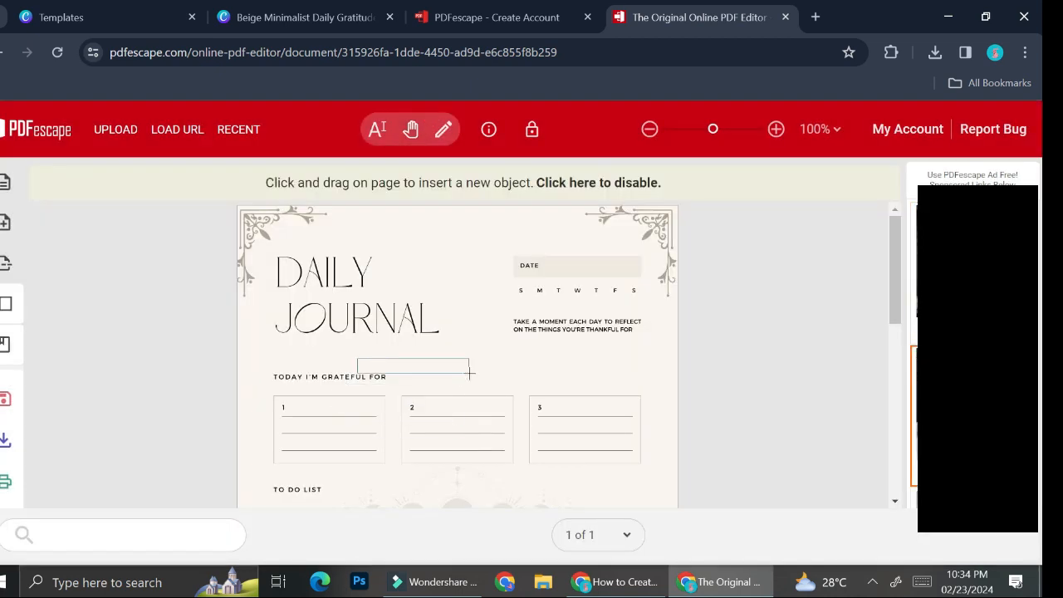
Insert form fields of type Text over the writing lines in box 1 of the "Today I'm grateful for" section
{"action": "left_click_drag", "start_coordinate": [335, 283], "coordinate": [368, 319]}
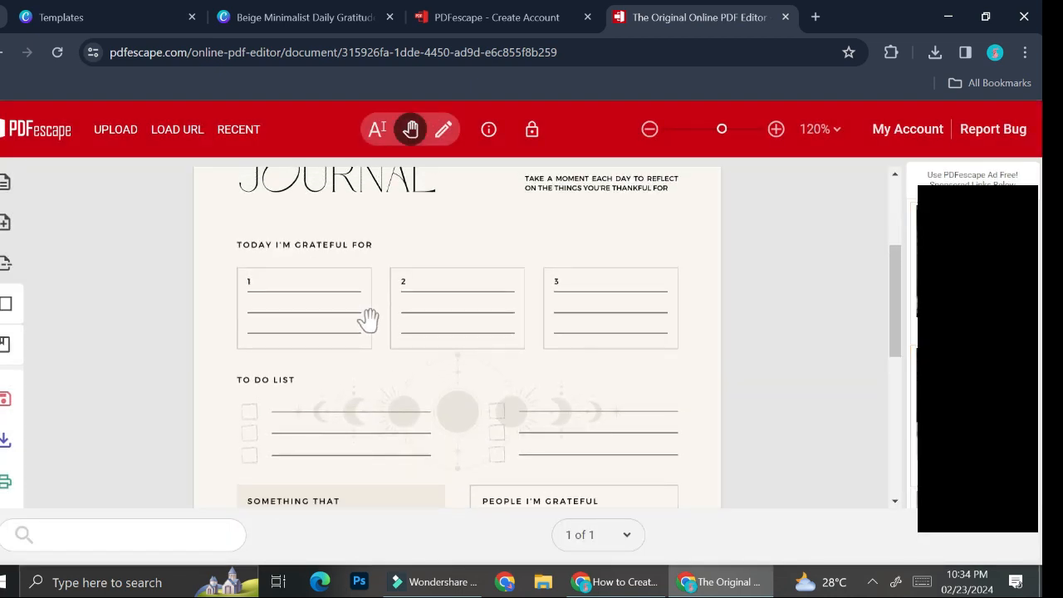
{"action": "left_click", "coordinate": [15, 184]}
{"action": "left_click", "coordinate": [186, 279]}
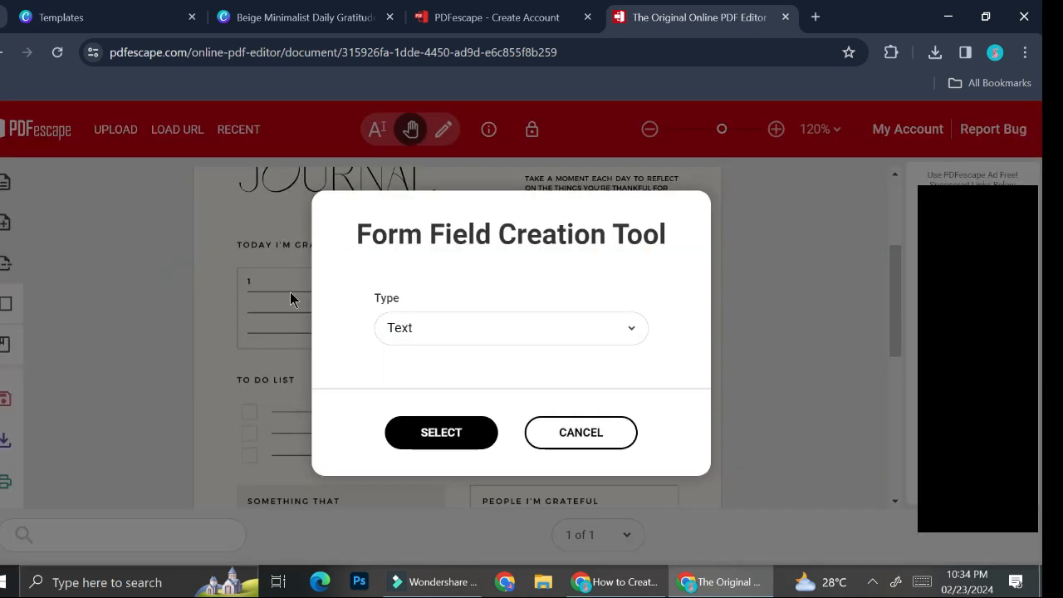
{"action": "left_click", "coordinate": [416, 431]}
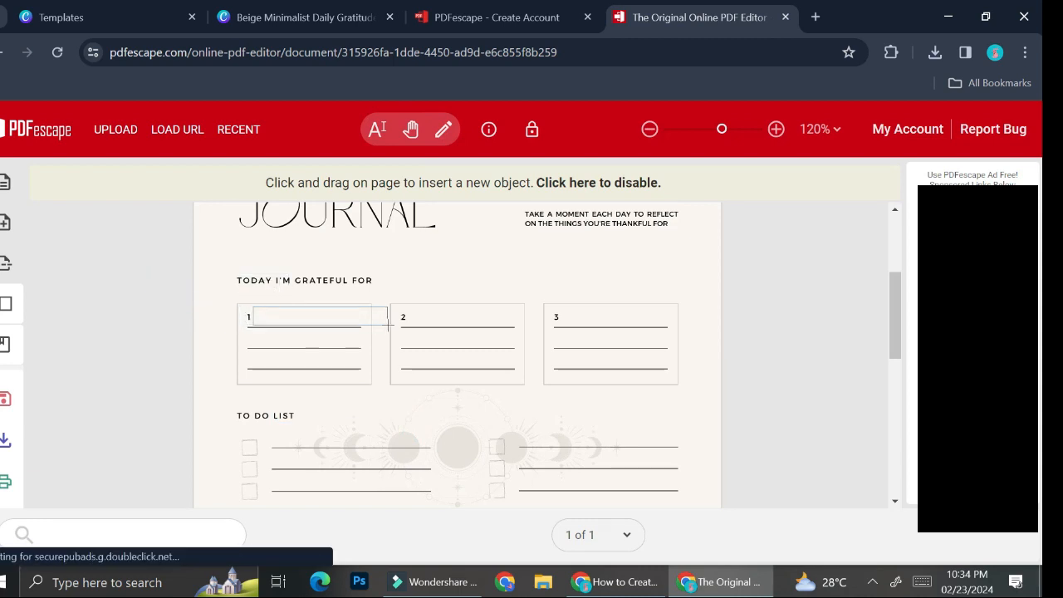
{"action": "left_click", "coordinate": [387, 324]}
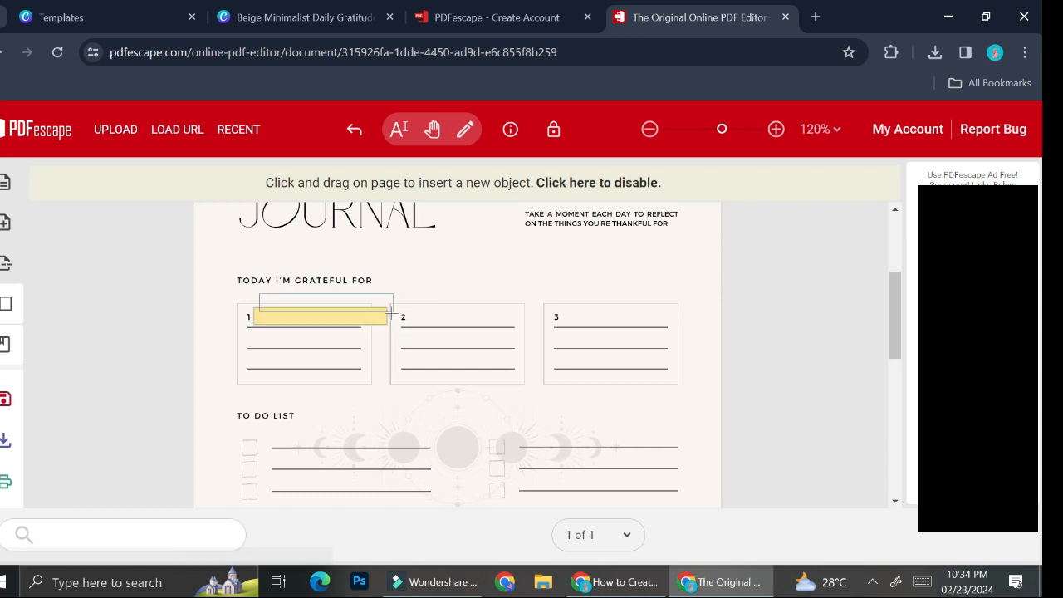
{"action": "left_click", "coordinate": [387, 320]}
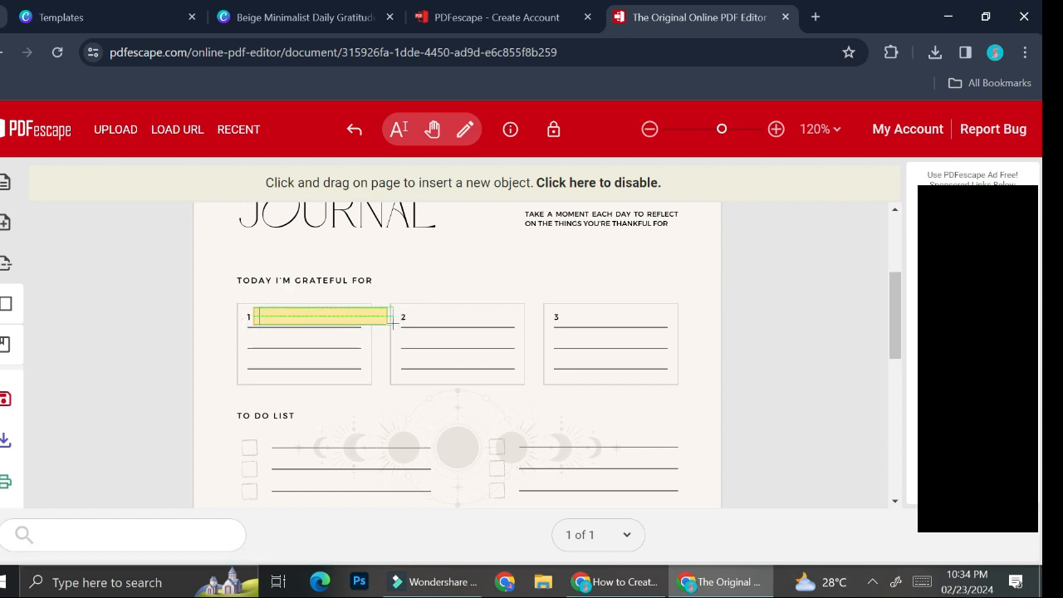
{"action": "mouse_move", "coordinate": [387, 324]}
{"action": "left_mouse_down"}
{"action": "mouse_move", "coordinate": [368, 344]}
{"action": "mouse_move", "coordinate": [384, 343]}
{"action": "left_mouse_up"}
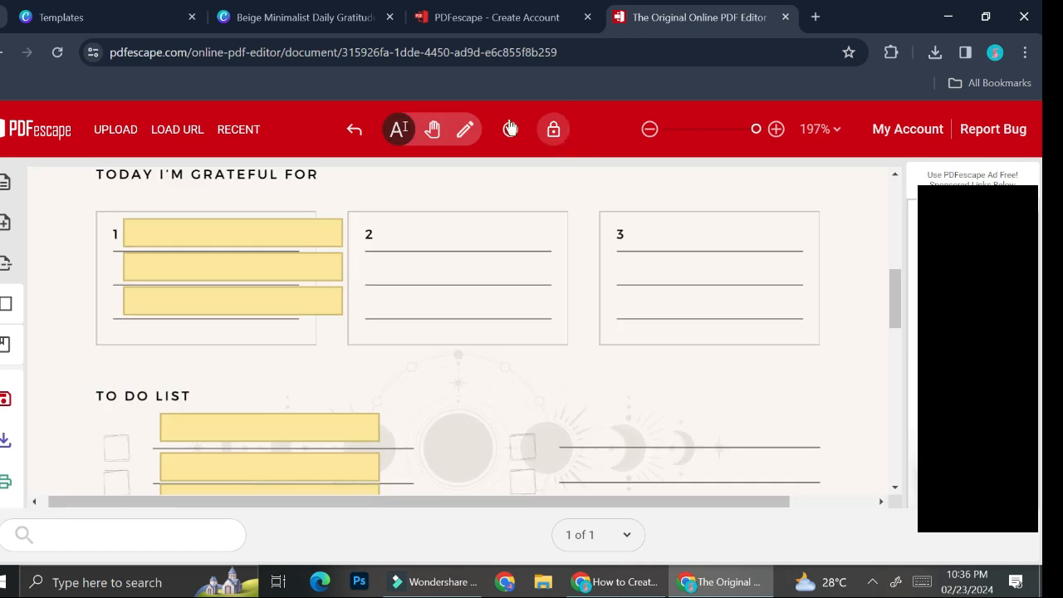
Shorten the upper two text fields in gratitude box 1 so they match the length of the printed lines
{"action": "left_click", "coordinate": [463, 133]}
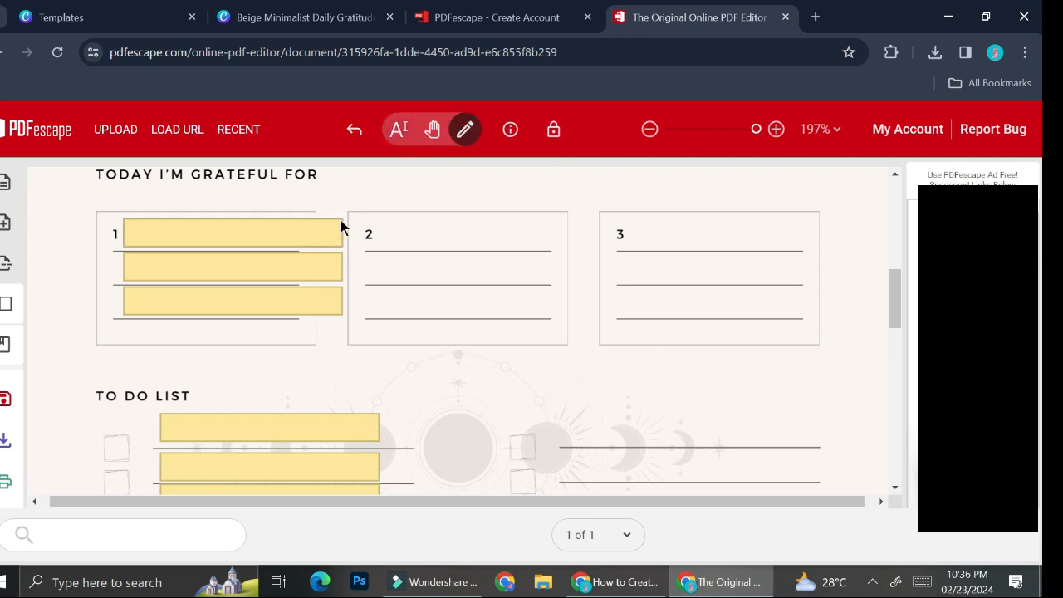
{"action": "left_click_drag", "start_coordinate": [342, 225], "coordinate": [310, 266]}
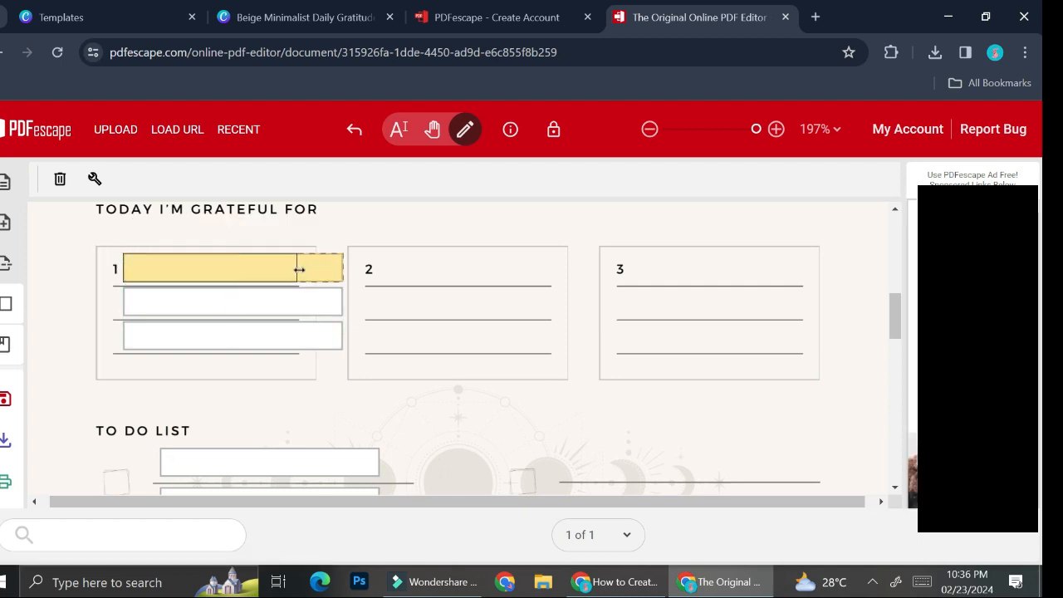
{"action": "left_click", "coordinate": [312, 308]}
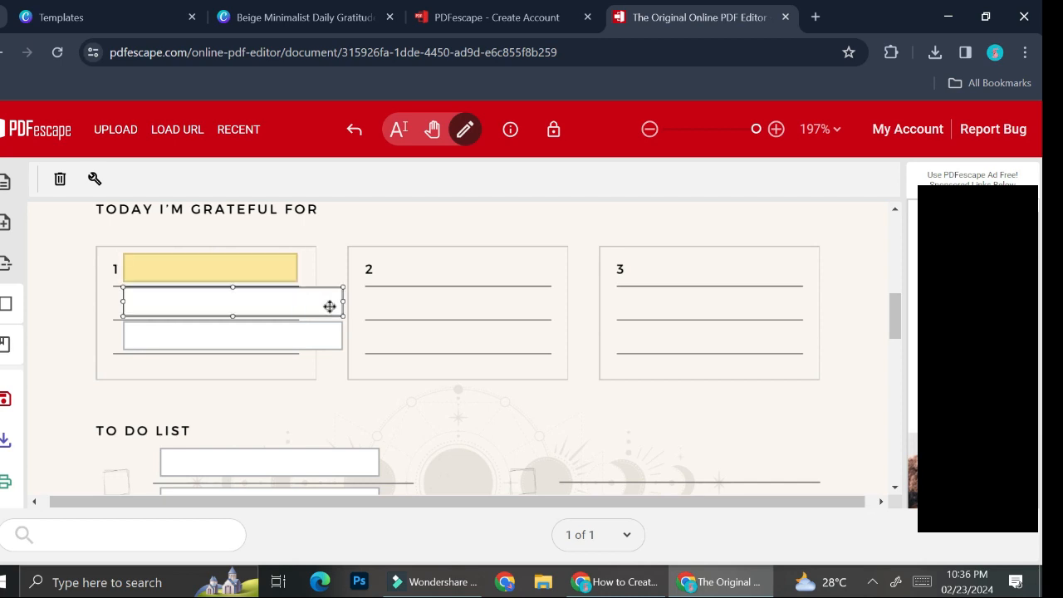
{"action": "left_click_drag", "start_coordinate": [346, 301], "coordinate": [318, 302]}
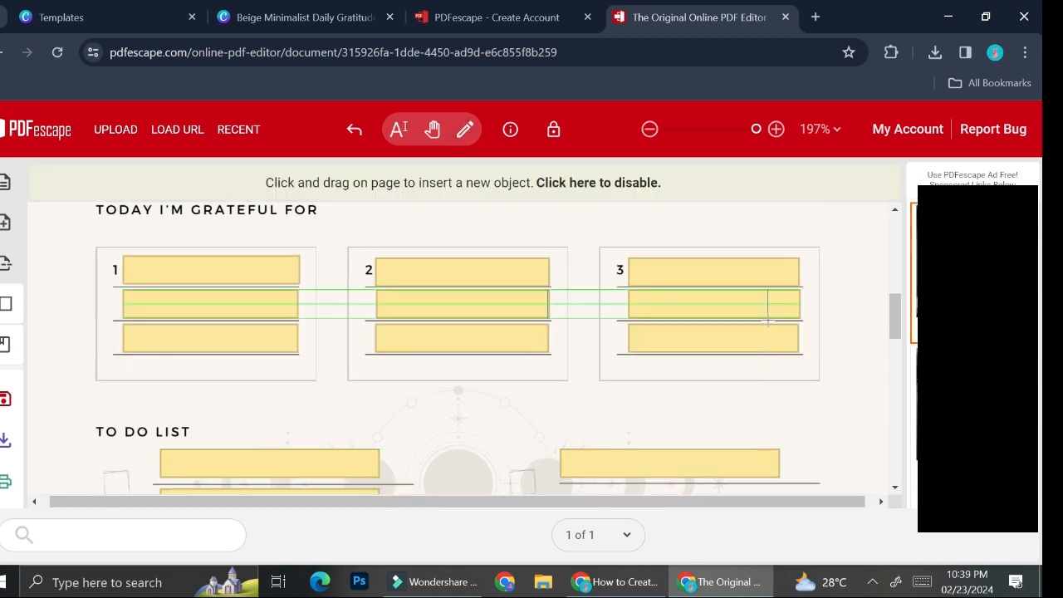
{"action": "left_click_drag", "start_coordinate": [767, 317], "coordinate": [768, 316]}
{"action": "left_click_drag", "start_coordinate": [91, 233], "coordinate": [311, 262]}
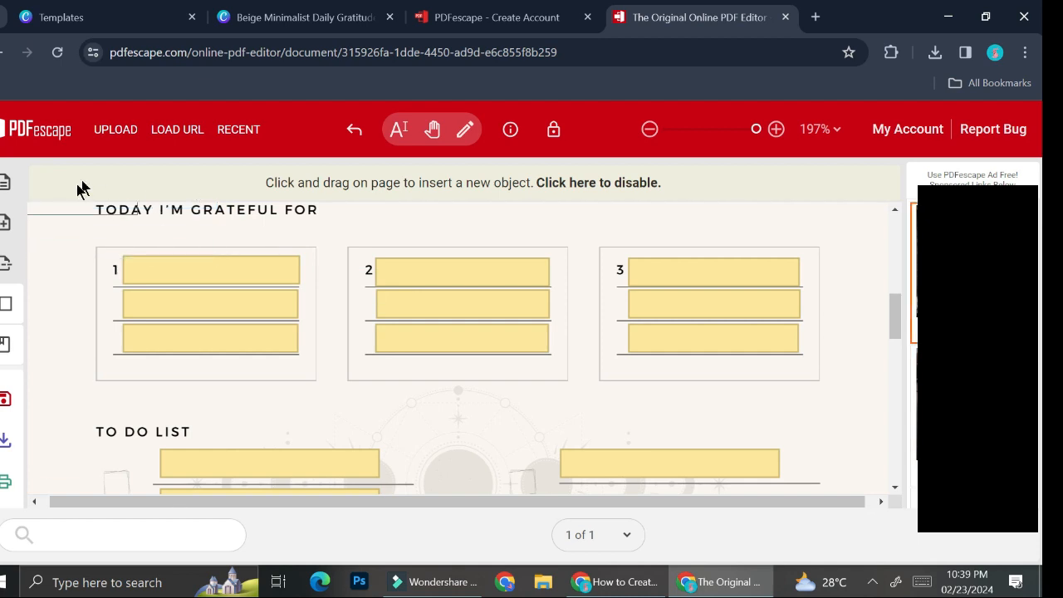
Insert form fields of type Checkbox over the three squares in the left column of the to-do list
{"action": "left_click", "coordinate": [4, 186]}
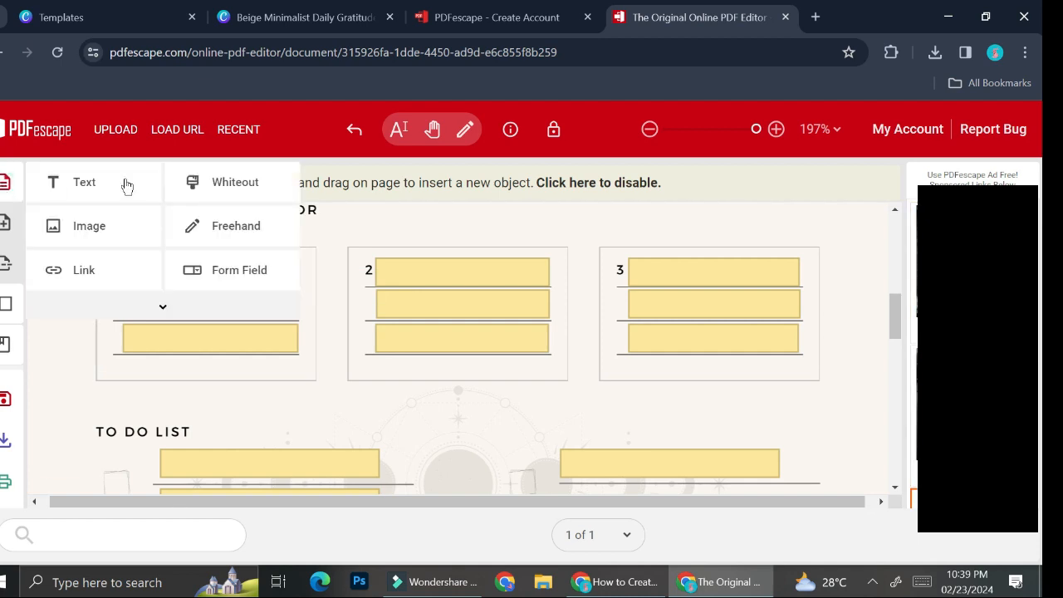
{"action": "left_click", "coordinate": [237, 276]}
{"action": "left_click", "coordinate": [458, 330]}
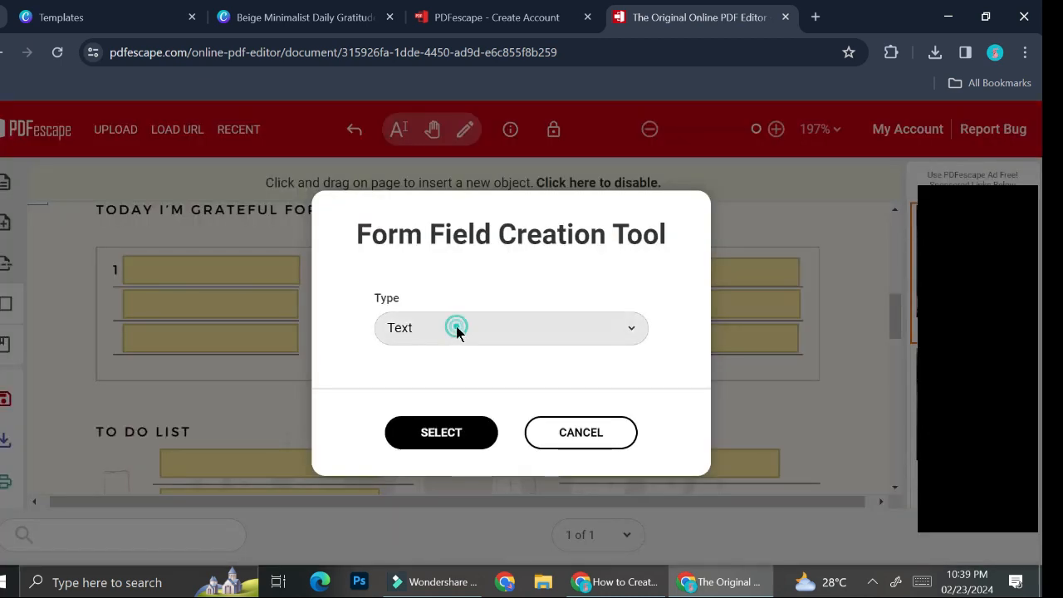
{"action": "left_click", "coordinate": [426, 403]}
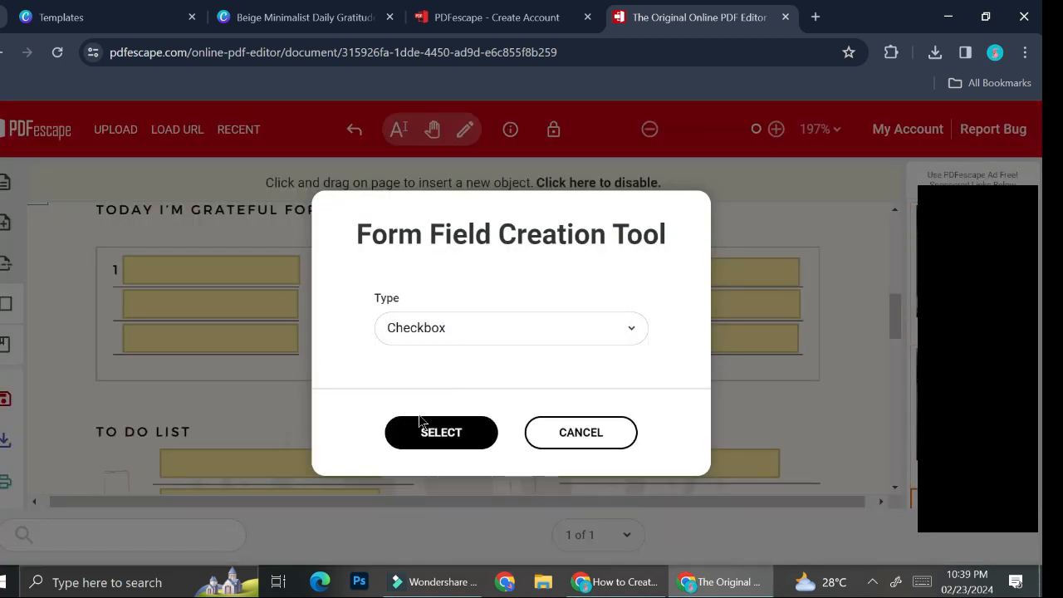
{"action": "left_click", "coordinate": [439, 435]}
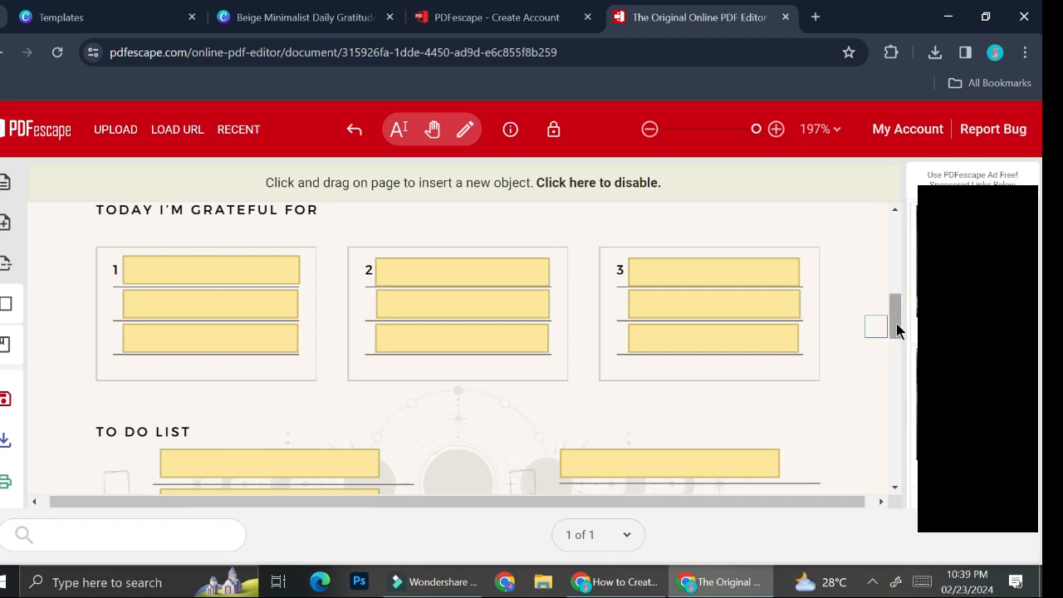
{"action": "left_click_drag", "start_coordinate": [897, 330], "coordinate": [897, 357]}
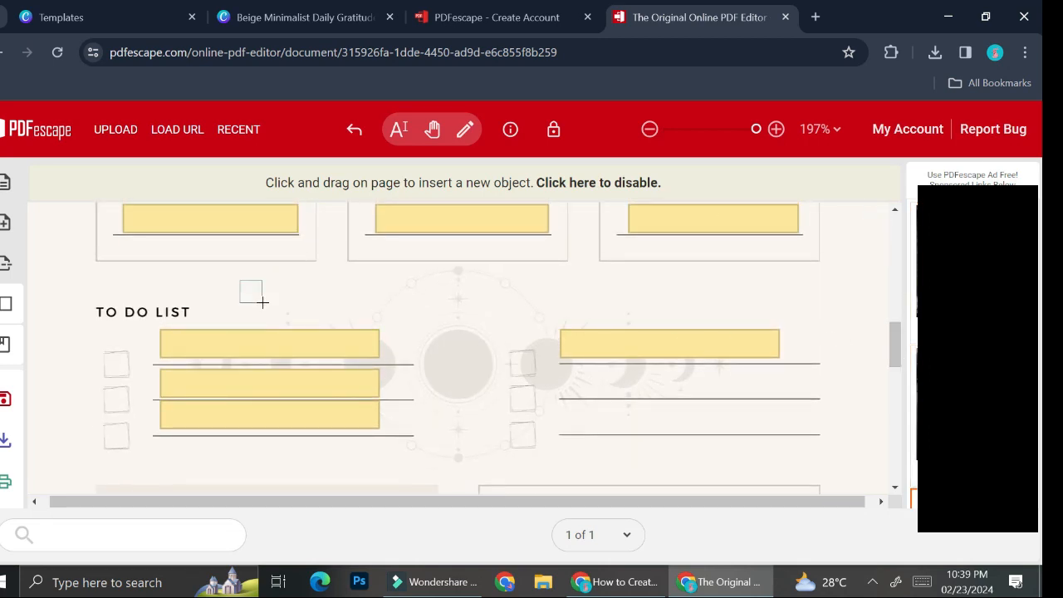
{"action": "left_click", "coordinate": [126, 378]}
{"action": "left_click", "coordinate": [128, 411]}
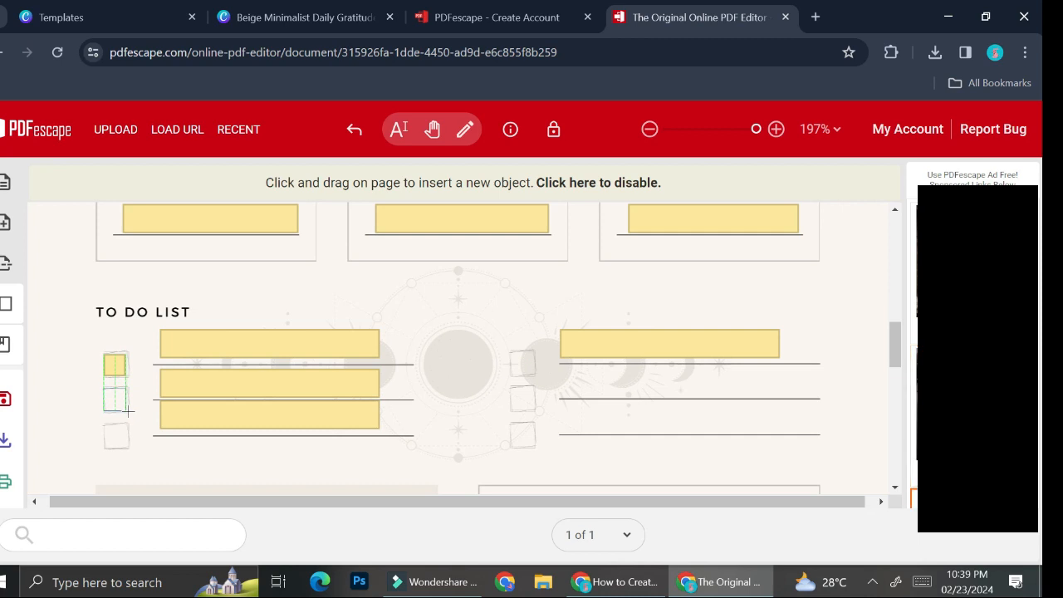
{"action": "left_click", "coordinate": [127, 447]}
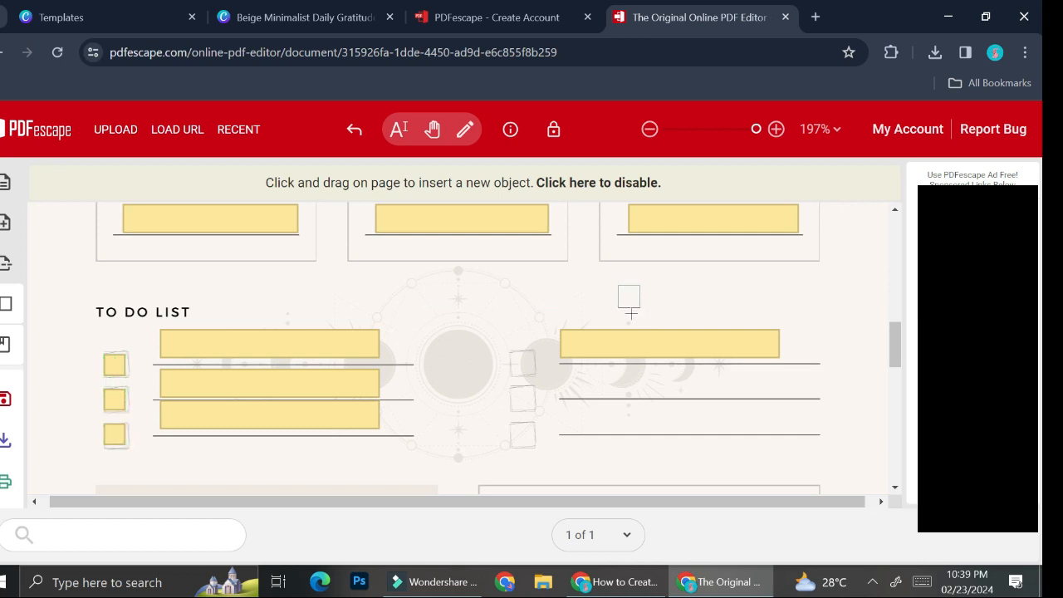
Place three more checkbox fields over the squares in the right column of the to-do list
{"action": "left_click", "coordinate": [535, 374]}
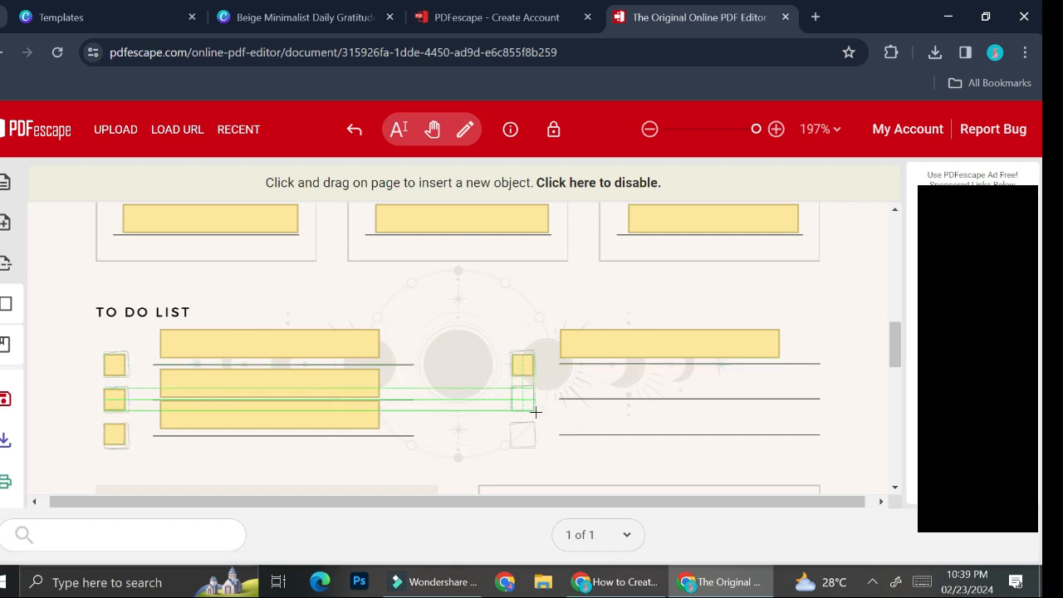
{"action": "left_click", "coordinate": [534, 410]}
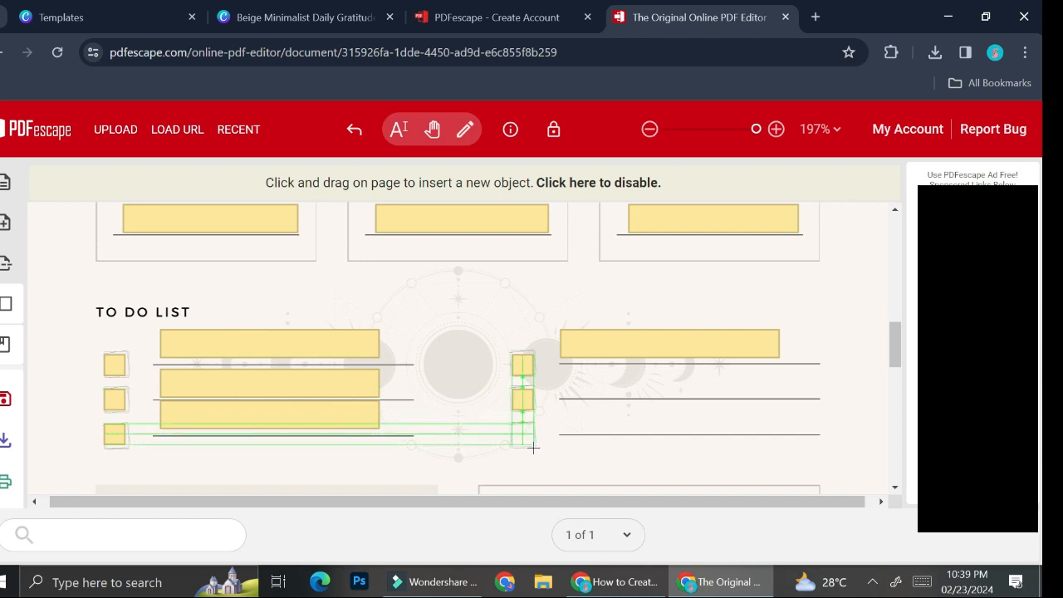
{"action": "left_click", "coordinate": [533, 448]}
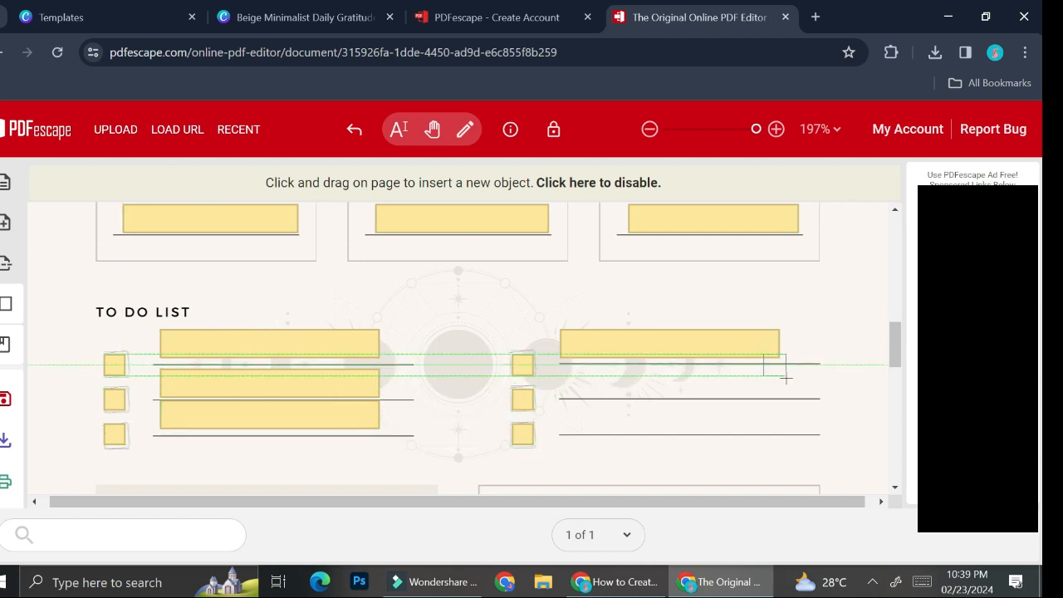
{"action": "left_click_drag", "start_coordinate": [755, 128], "coordinate": [721, 129]}
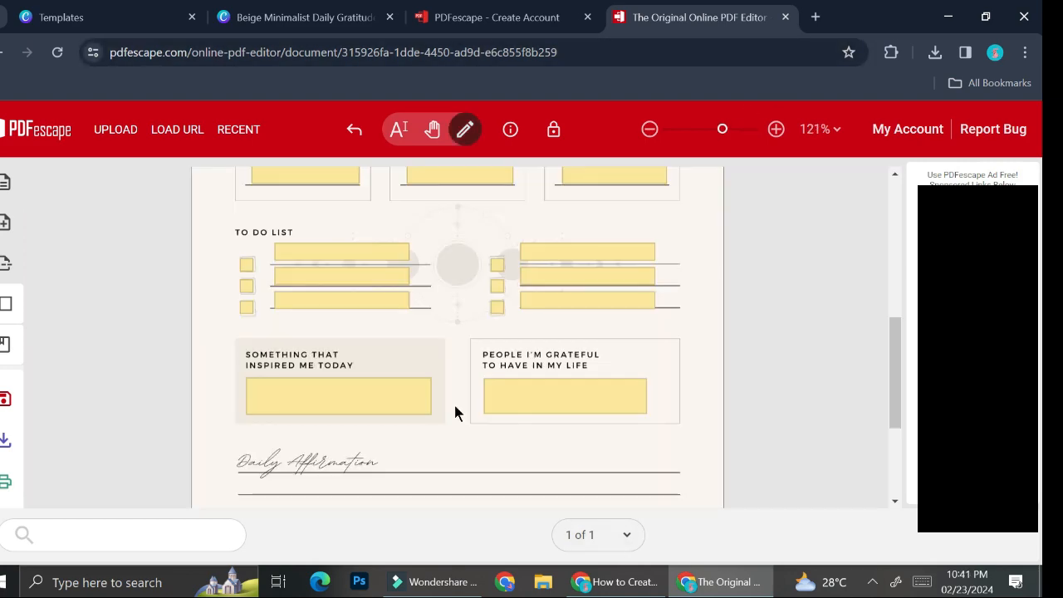
Save and download the fillable journal PDF, and open the downloaded file in the browser
{"action": "left_click", "coordinate": [8, 437]}
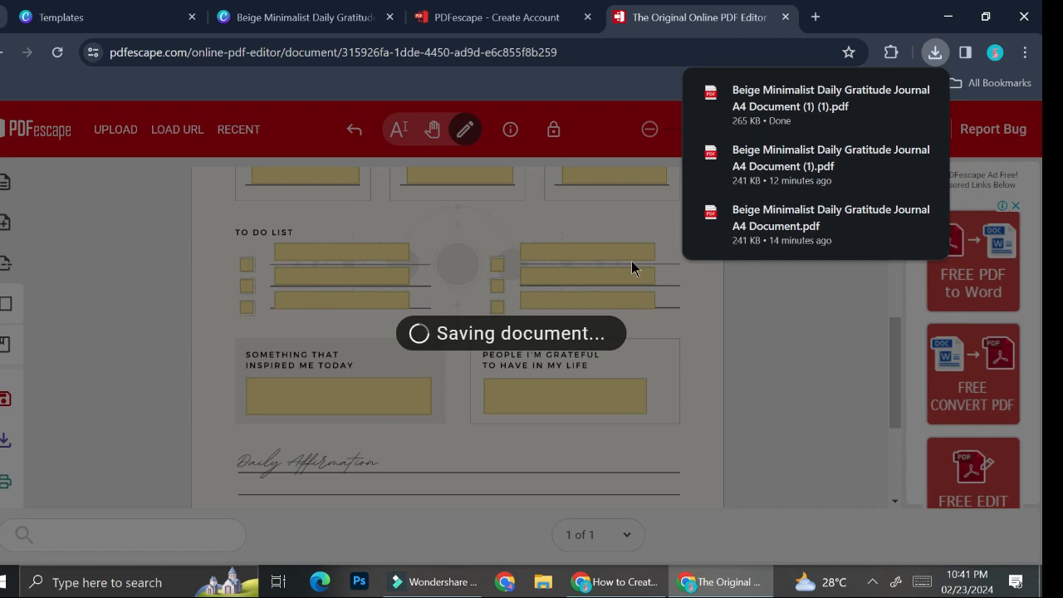
{"action": "left_click", "coordinate": [824, 103]}
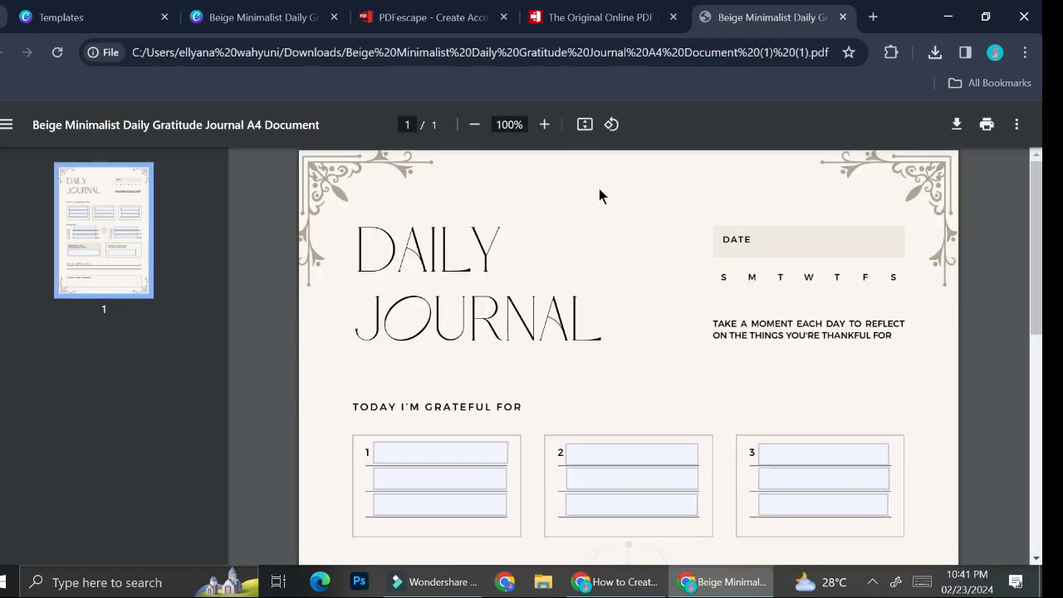
Fill the first two lines of box 1 under "Today I'm grateful for" with "Good Weather" and "Good mood"
{"action": "left_click", "coordinate": [455, 445]}
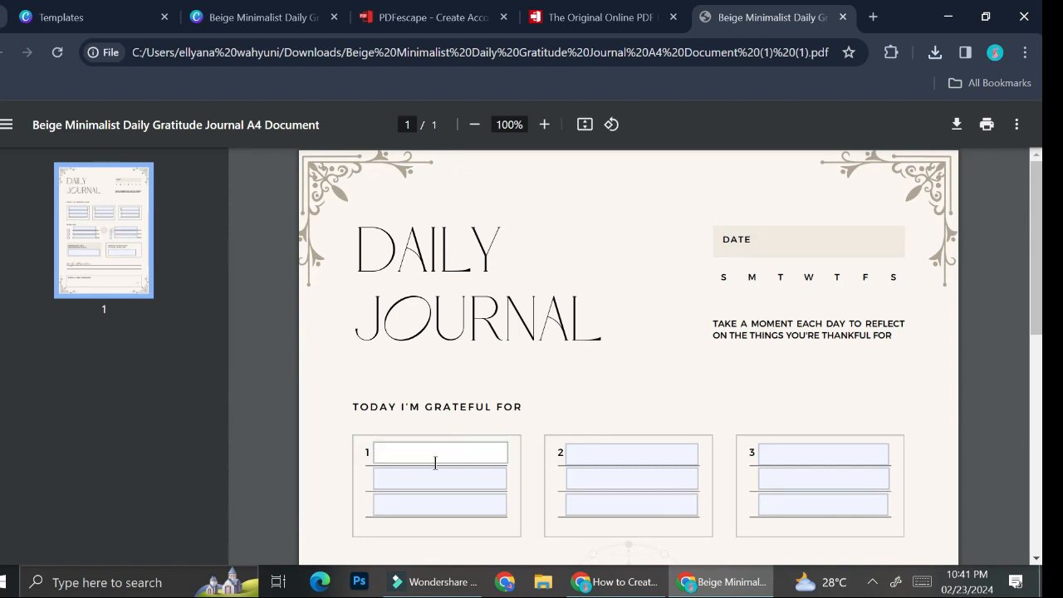
{"action": "scroll", "coordinate": [461, 455], "scroll_direction": "down", "scroll_amount": 2}
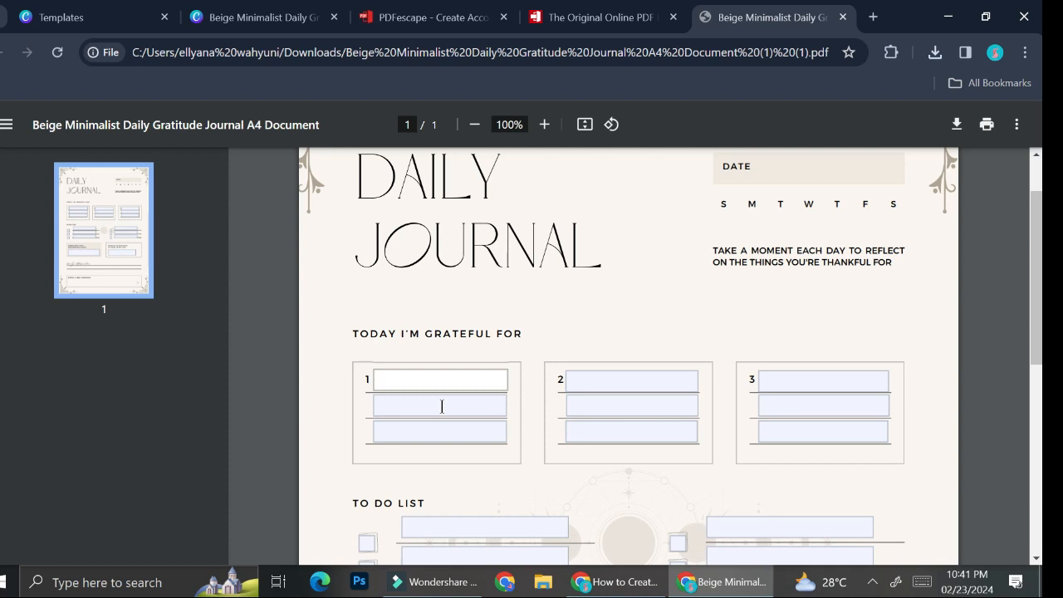
{"action": "type", "text": "Good Weather"}
{"action": "left_click", "coordinate": [422, 408]}
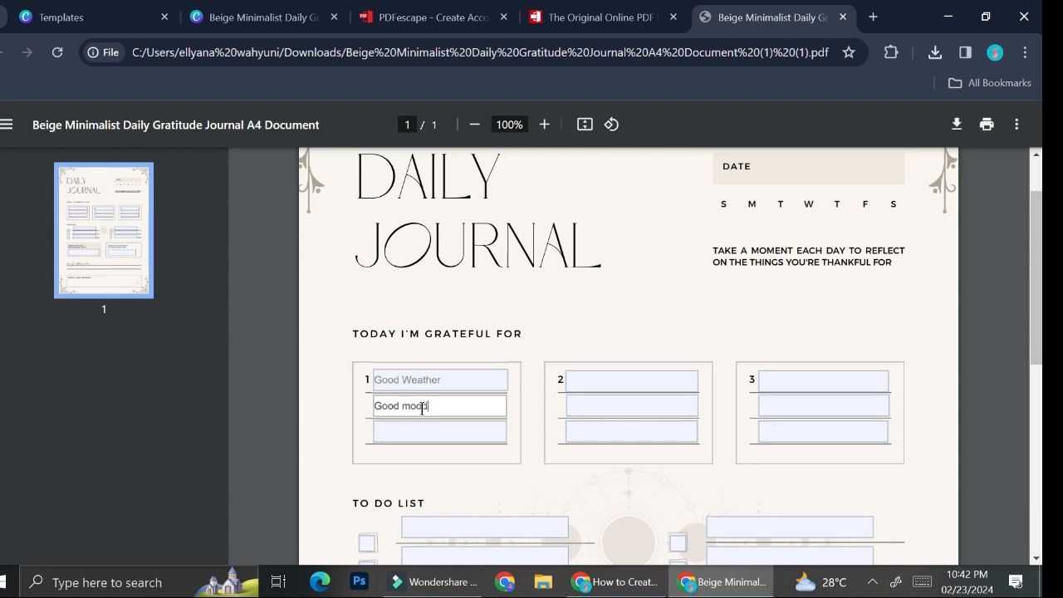
{"action": "left_click", "coordinate": [480, 350]}
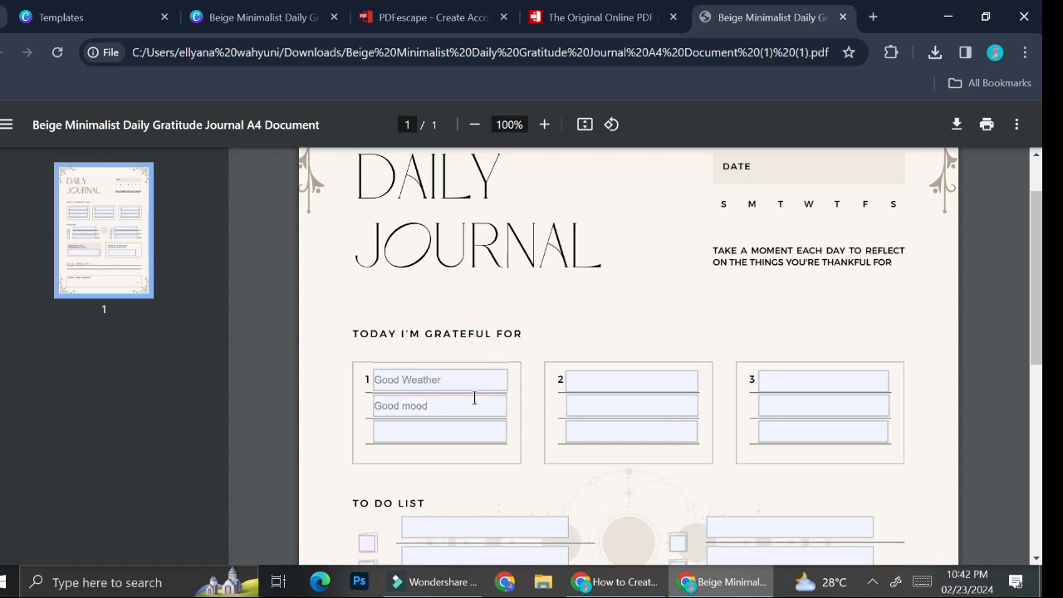
Tick all six checkboxes in both columns of the to-do list
{"action": "scroll", "coordinate": [475, 399], "scroll_direction": "down", "scroll_amount": 2}
{"action": "left_click", "coordinate": [366, 403]}
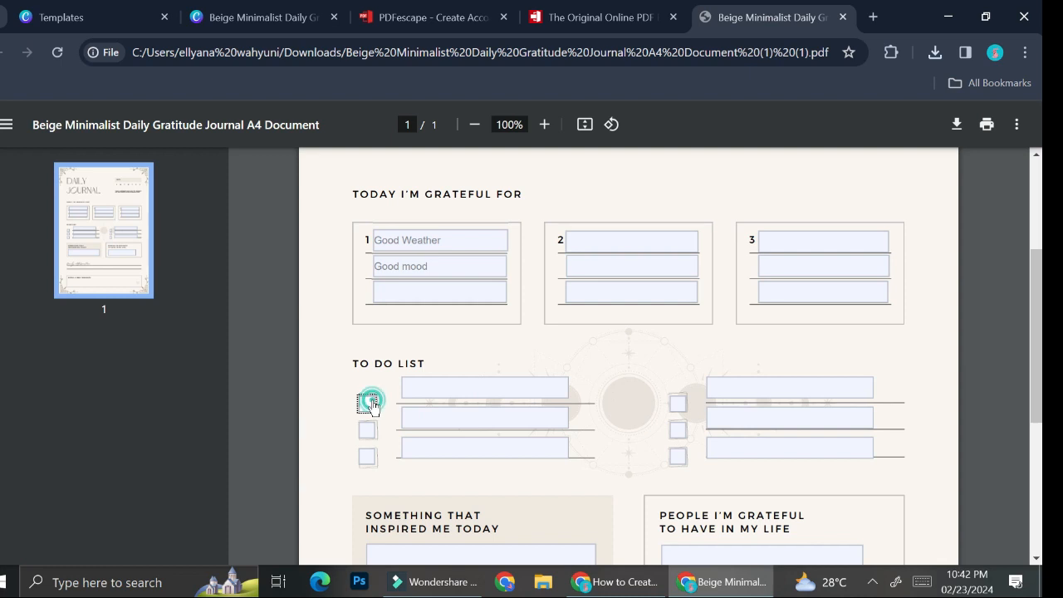
{"action": "left_click", "coordinate": [367, 430]}
{"action": "left_click", "coordinate": [367, 456]}
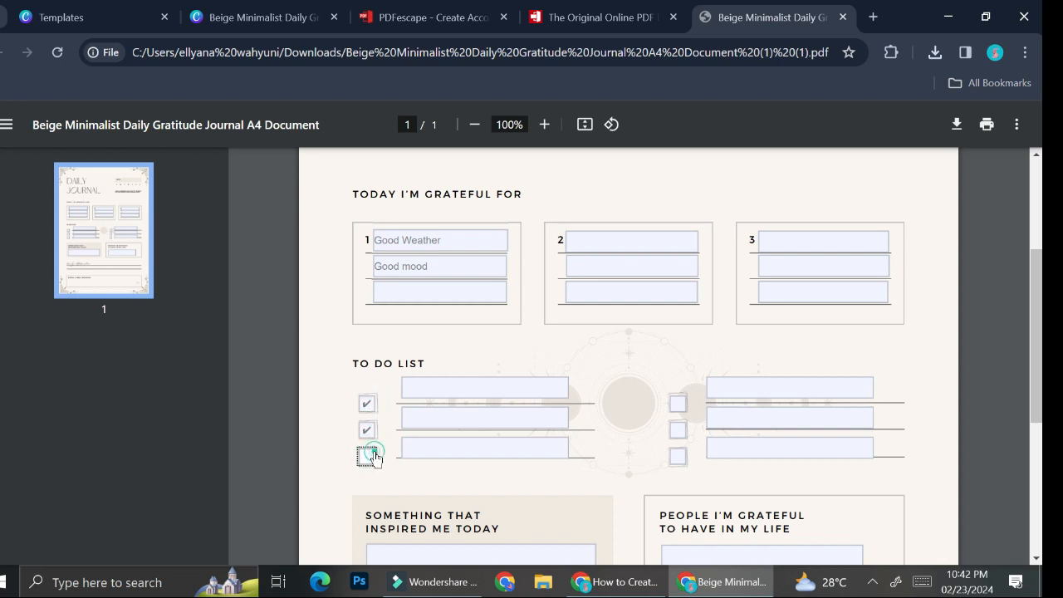
{"action": "left_click", "coordinate": [680, 402]}
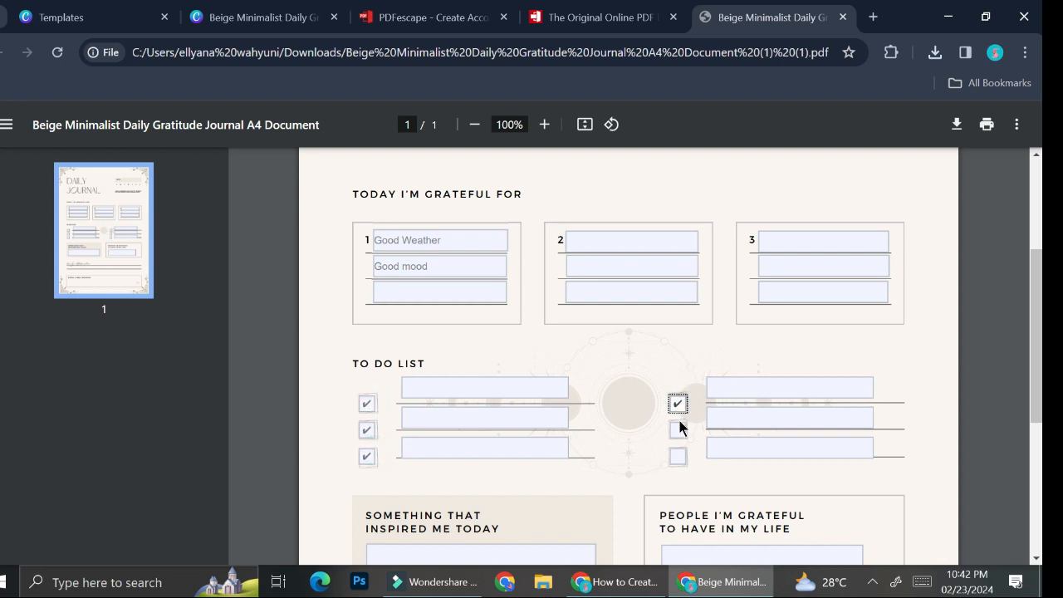
{"action": "left_click", "coordinate": [679, 421]}
{"action": "left_click", "coordinate": [680, 429]}
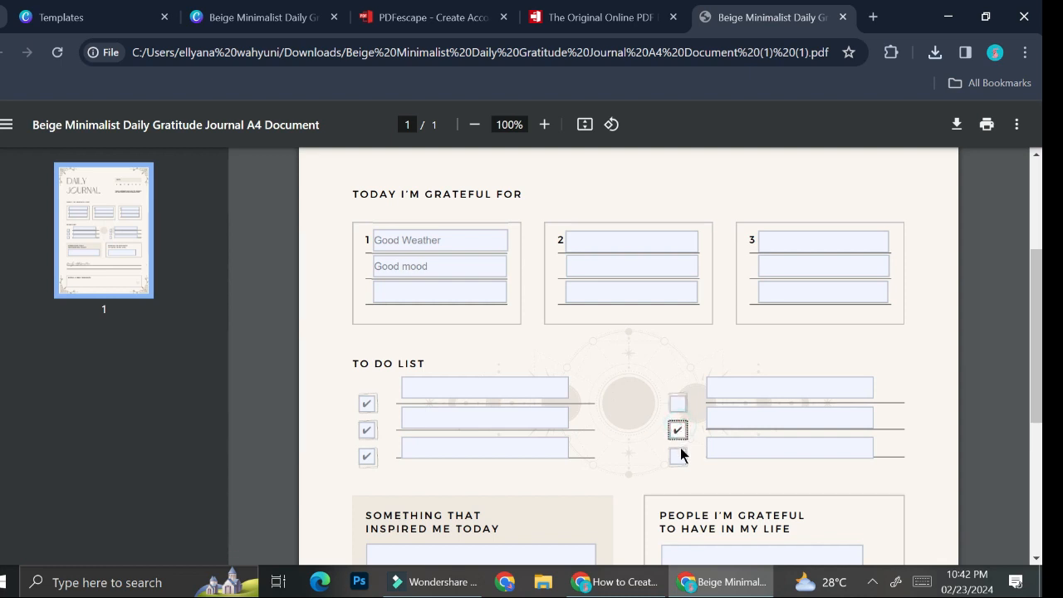
{"action": "left_click", "coordinate": [679, 456]}
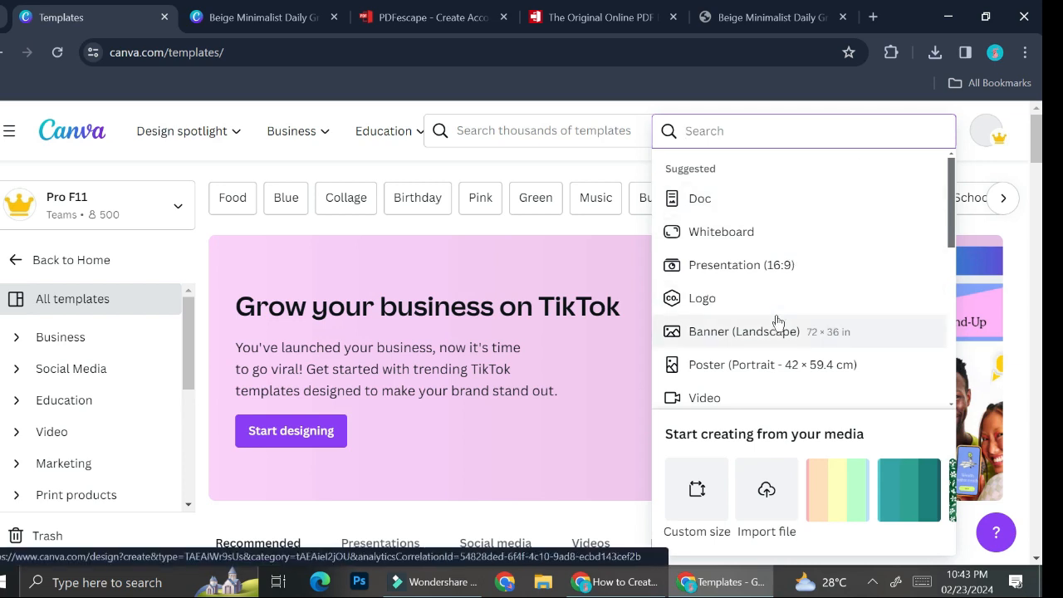
Switch to the Canva templates page and create a blank Poster (Portrait - 42 × 59.4 cm) design
{"action": "scroll", "coordinate": [775, 323], "scroll_direction": "down", "scroll_amount": 1}
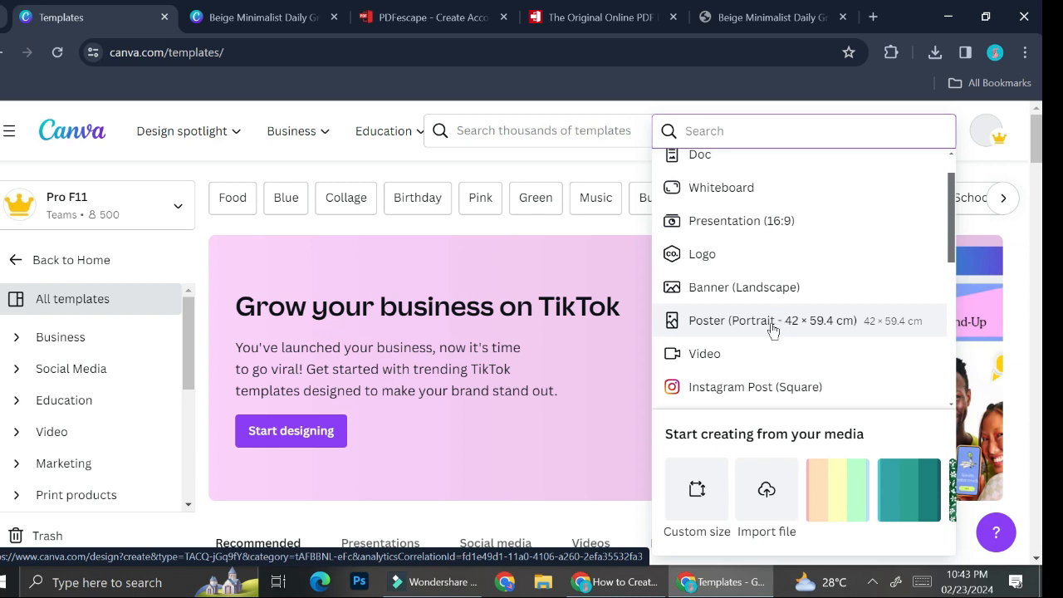
{"action": "left_click", "coordinate": [777, 321]}
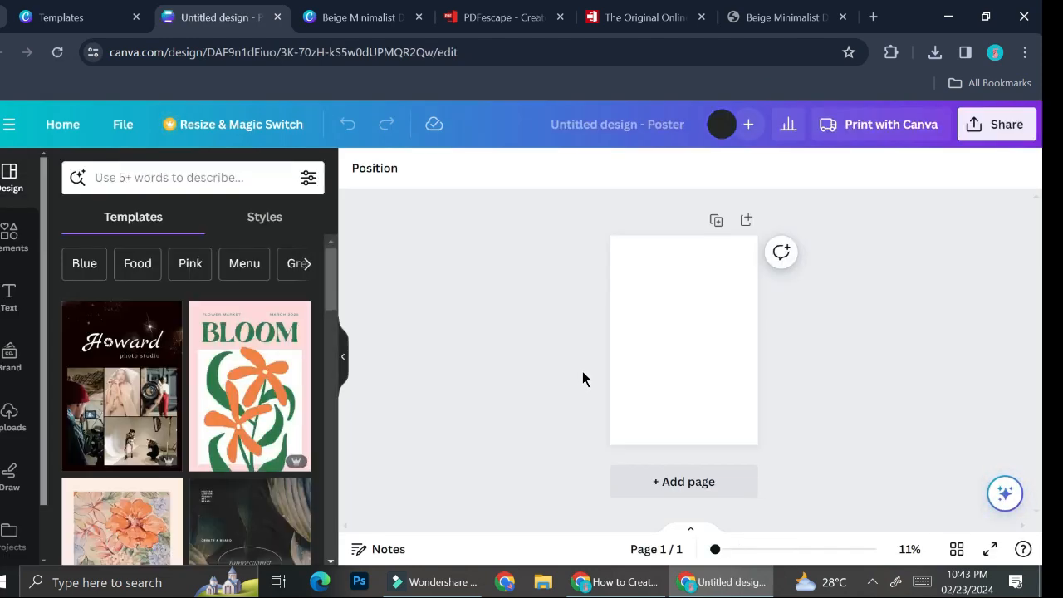
{"action": "left_click", "coordinate": [357, 17]}
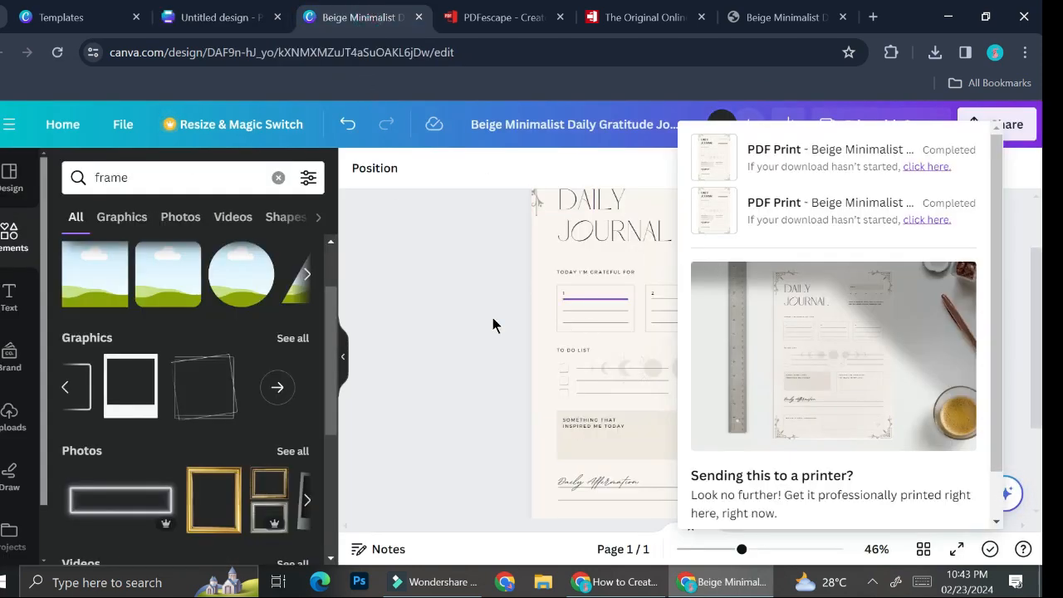
{"action": "left_click", "coordinate": [493, 324]}
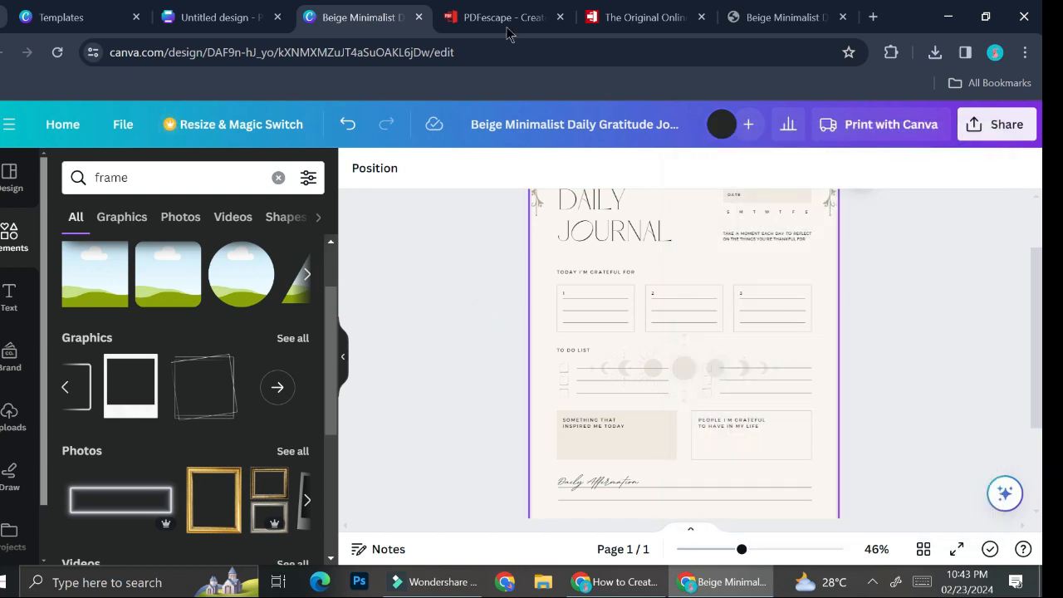
{"action": "left_click", "coordinate": [505, 18]}
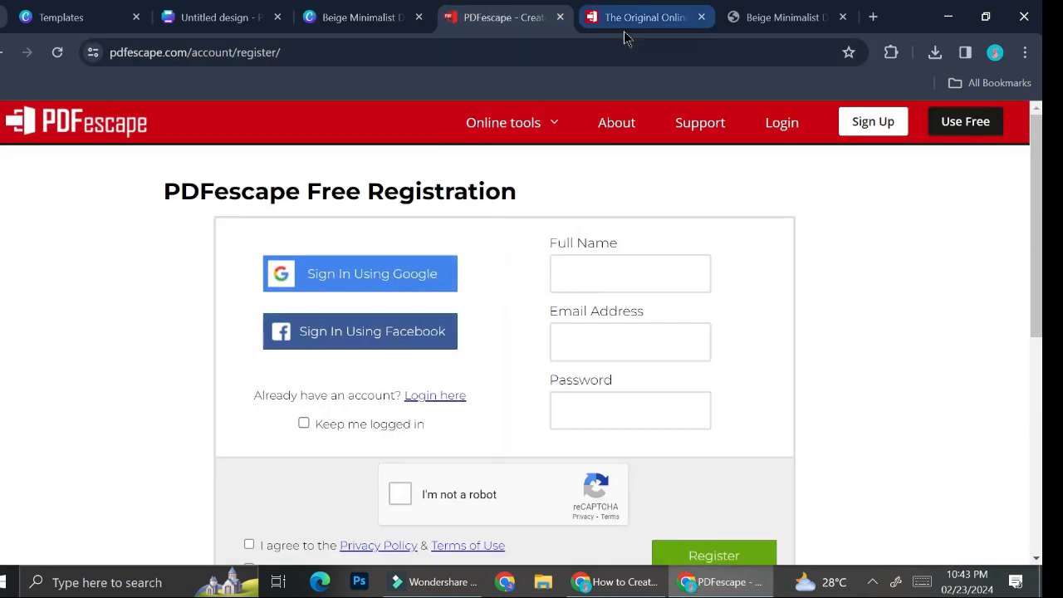
{"action": "left_click", "coordinate": [818, 17]}
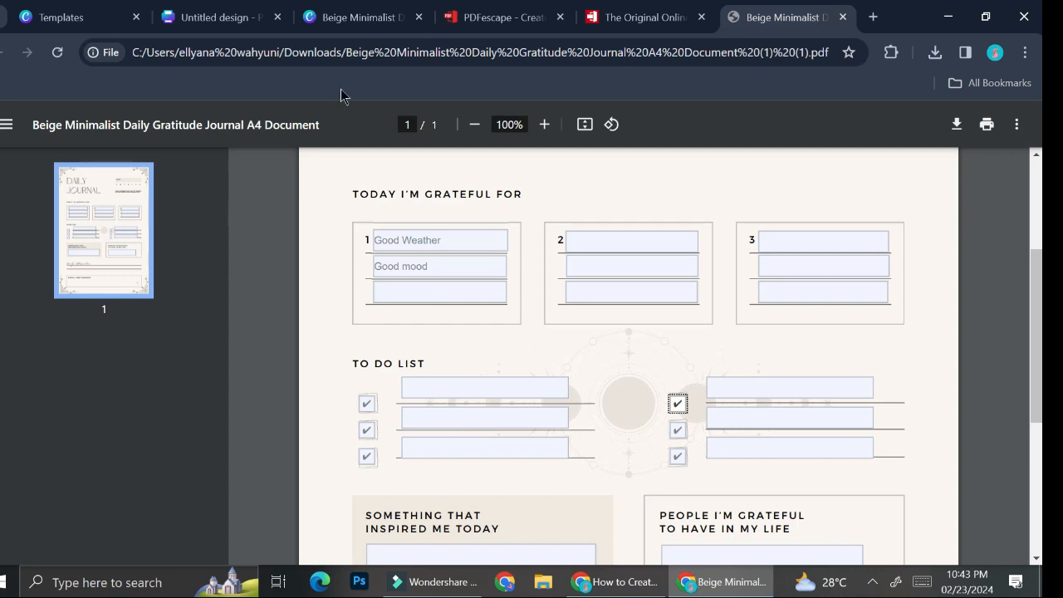
{"action": "left_click", "coordinate": [358, 13]}
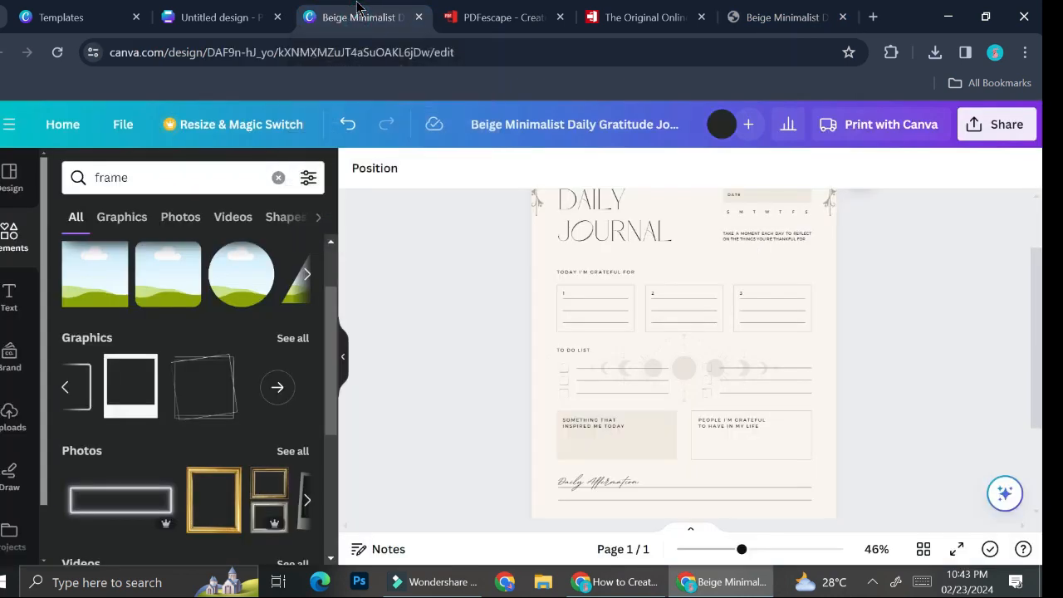
{"action": "left_click", "coordinate": [216, 16]}
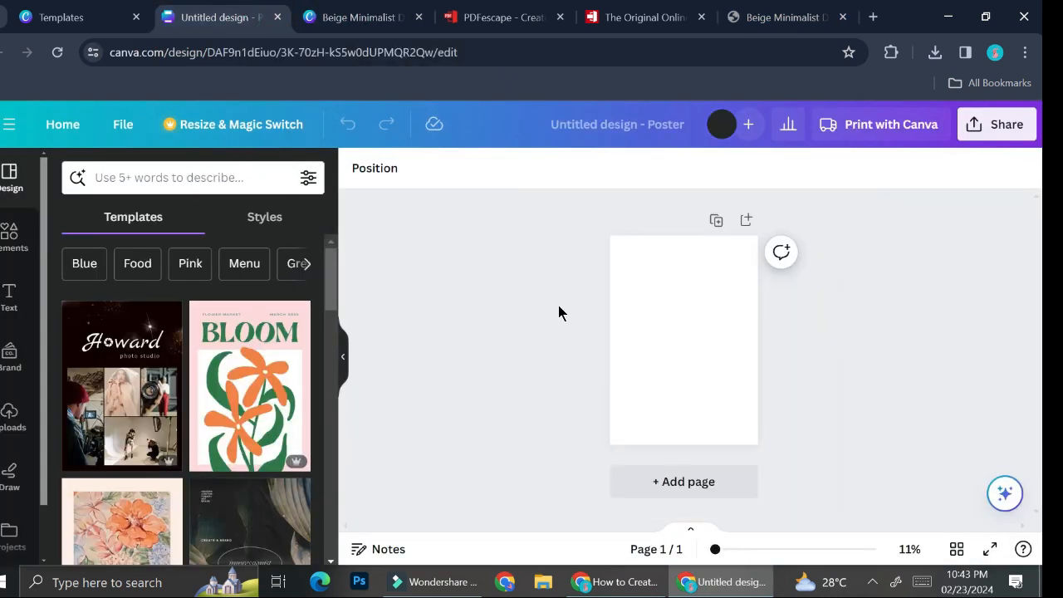
{"action": "scroll", "coordinate": [711, 294], "scroll_direction": "up", "scroll_amount": 3}
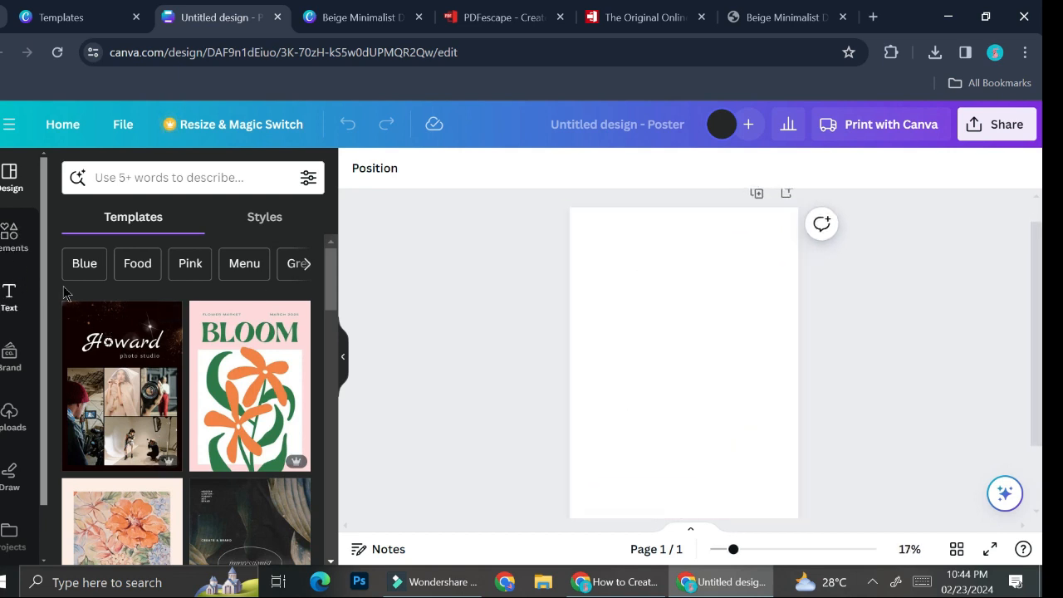
Download the daily gratitude journal design from Canva as a PNG image
{"action": "left_click", "coordinate": [365, 17]}
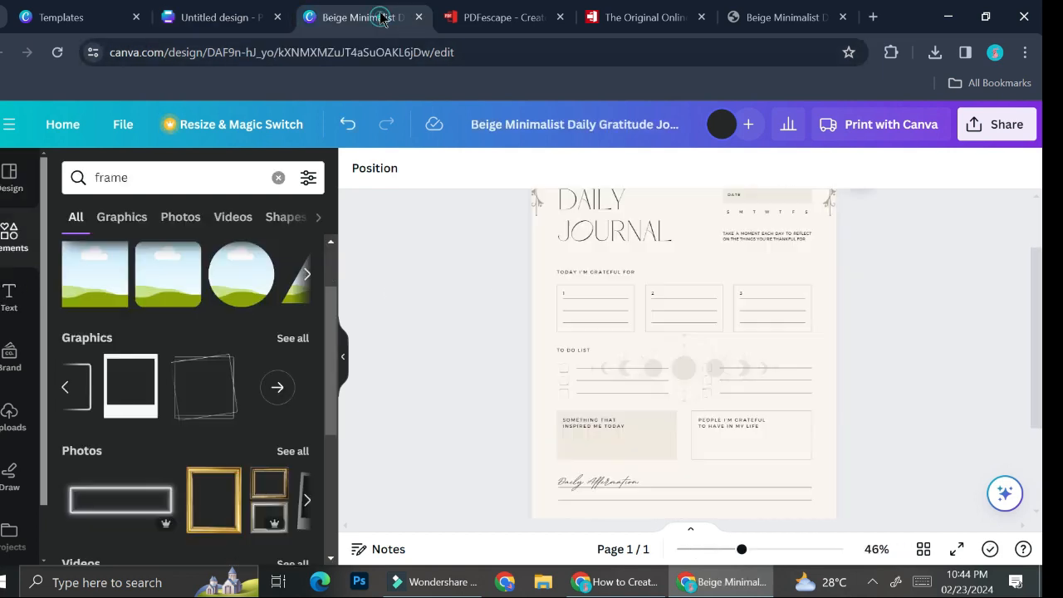
{"action": "left_click", "coordinate": [1014, 133]}
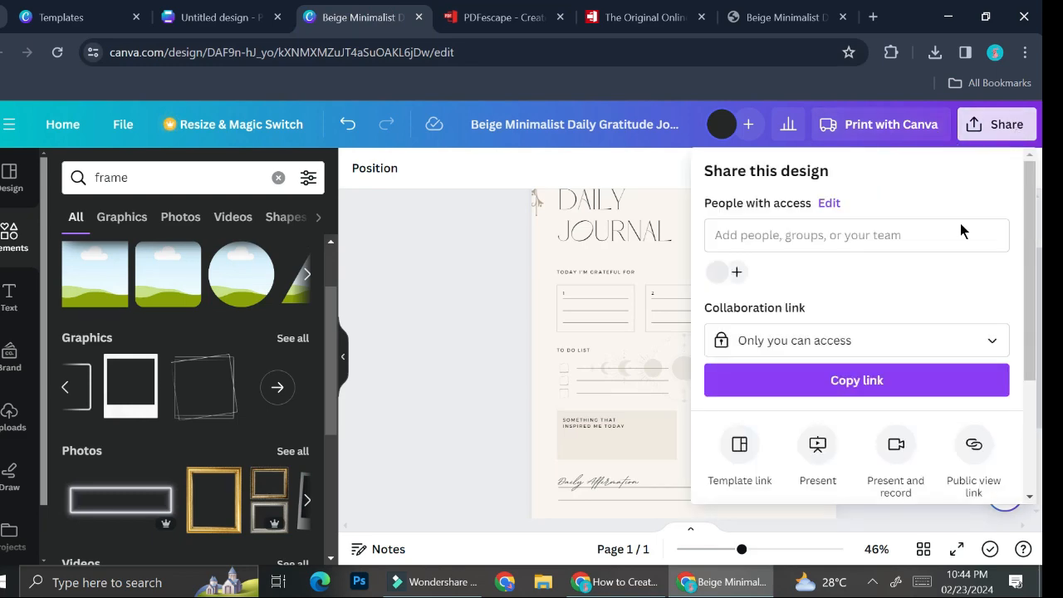
{"action": "scroll", "coordinate": [814, 432], "scroll_direction": "down", "scroll_amount": 3}
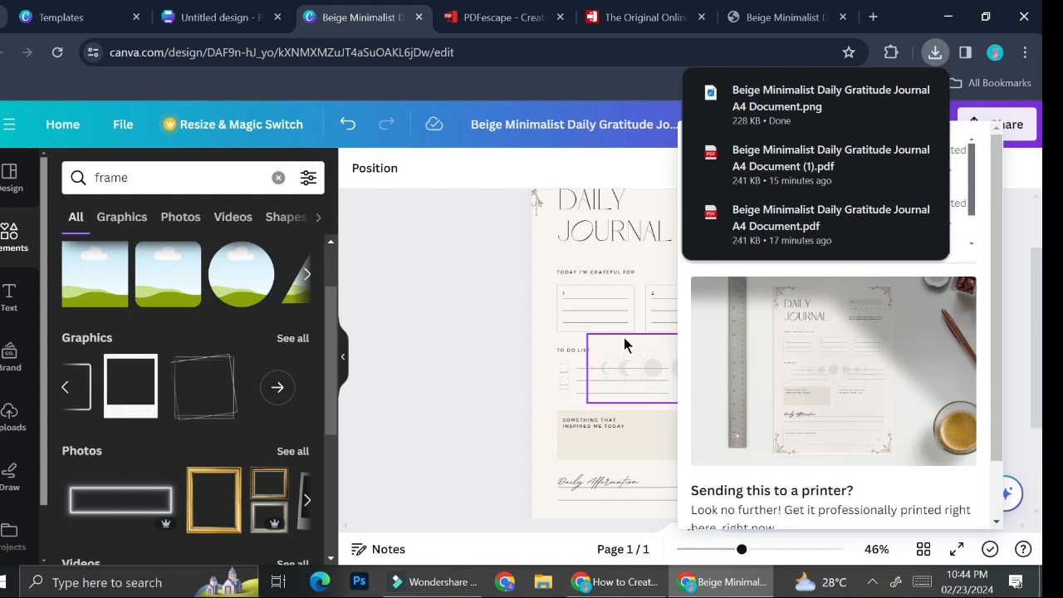
{"action": "left_click", "coordinate": [229, 17]}
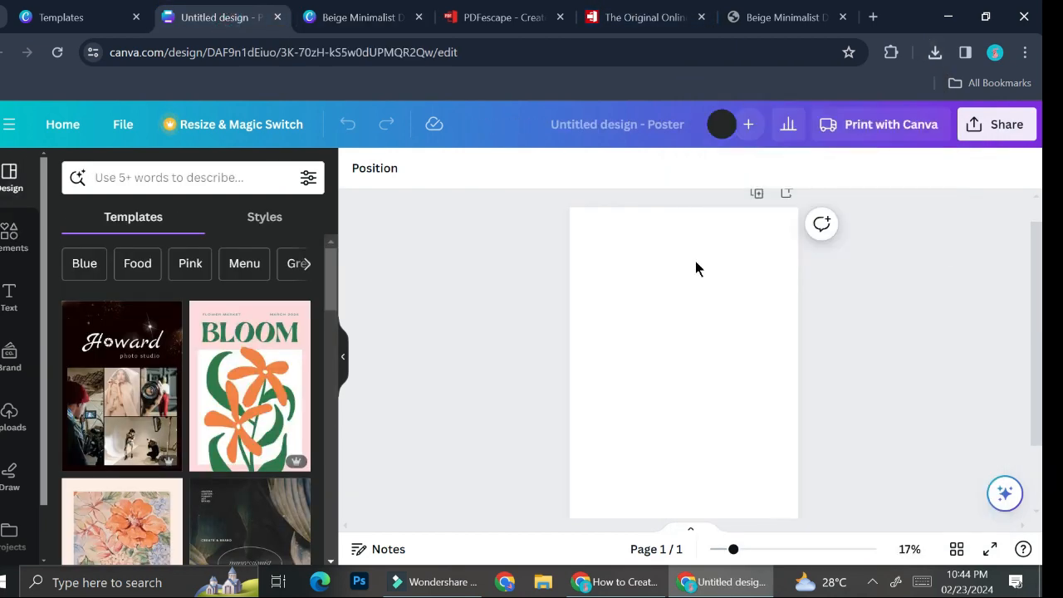
{"action": "left_click", "coordinate": [655, 308]}
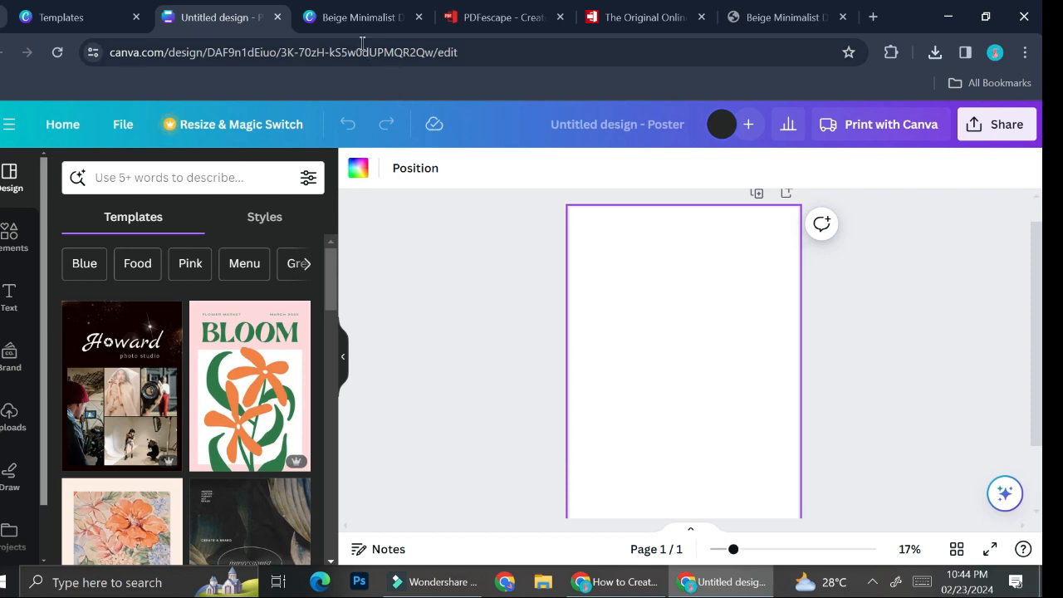
{"action": "left_click", "coordinate": [357, 16]}
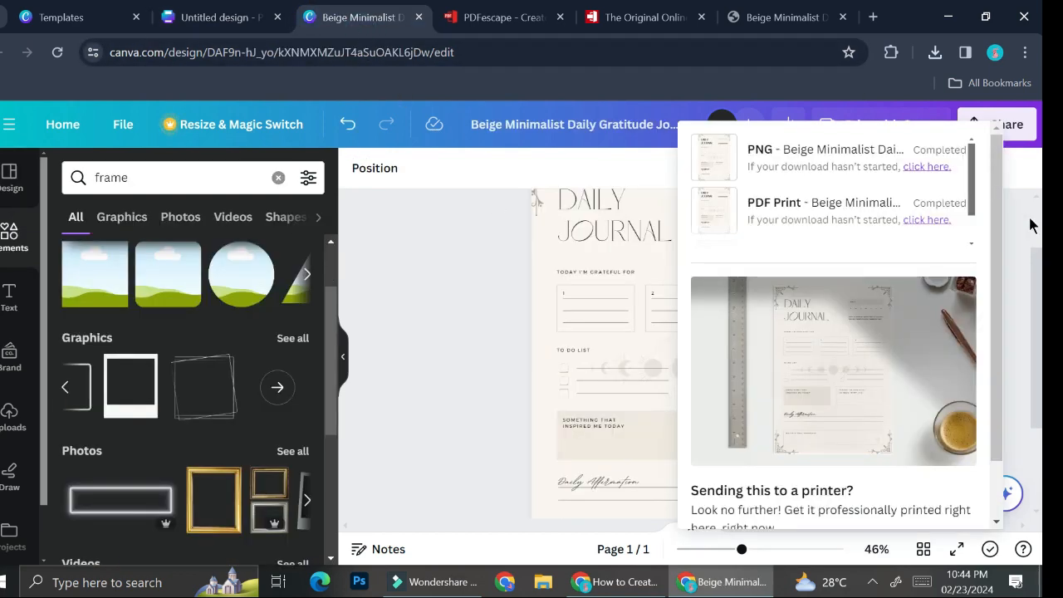
{"action": "left_click", "coordinate": [1026, 219]}
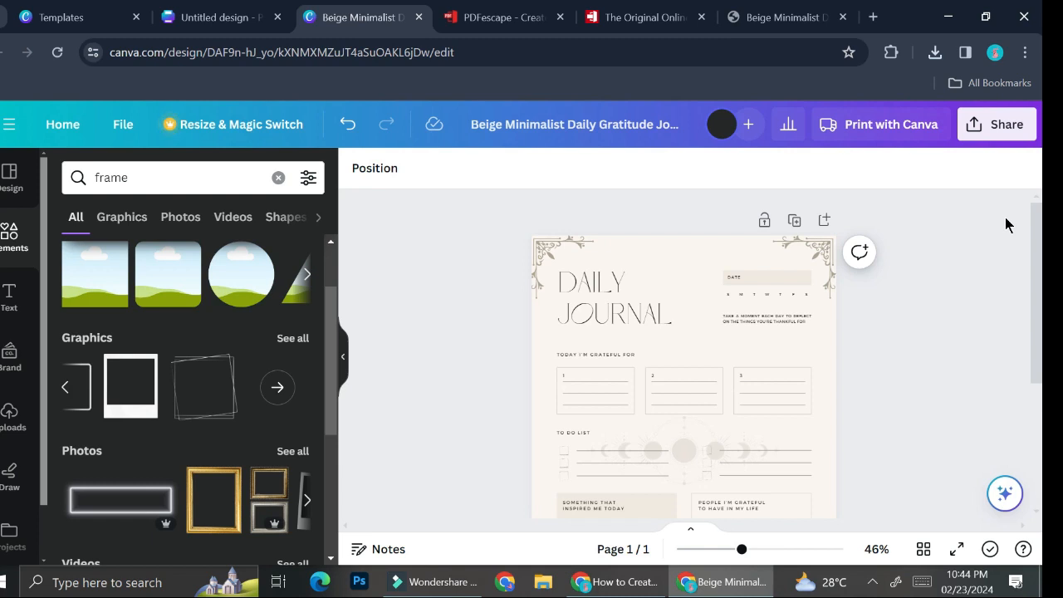
Look through all the sharing and publishing options for the journal design, including the social ones
{"action": "left_click", "coordinate": [1000, 137]}
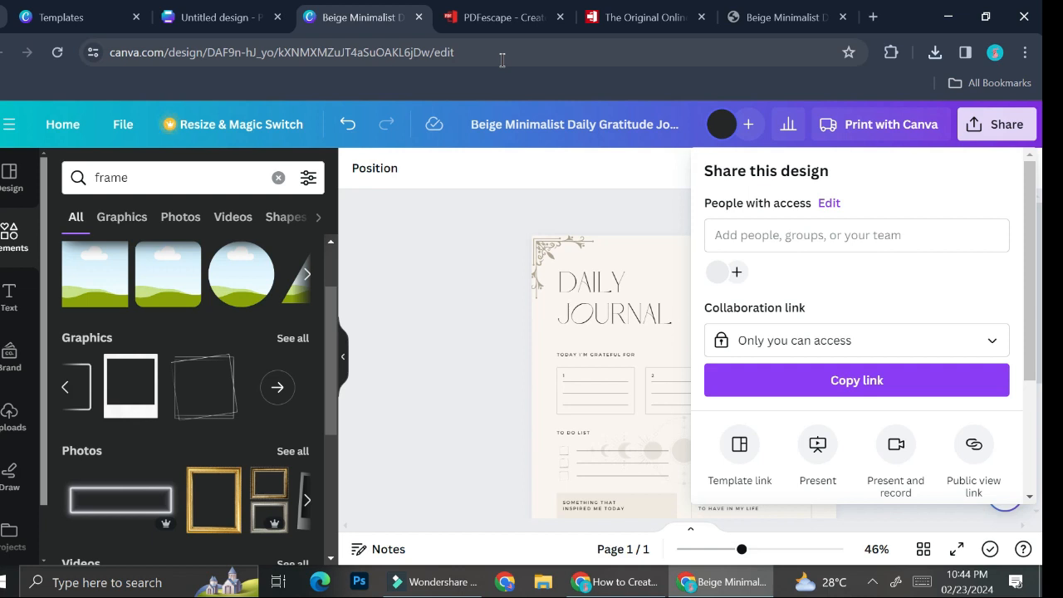
{"action": "scroll", "coordinate": [737, 271], "scroll_direction": "down", "scroll_amount": 2}
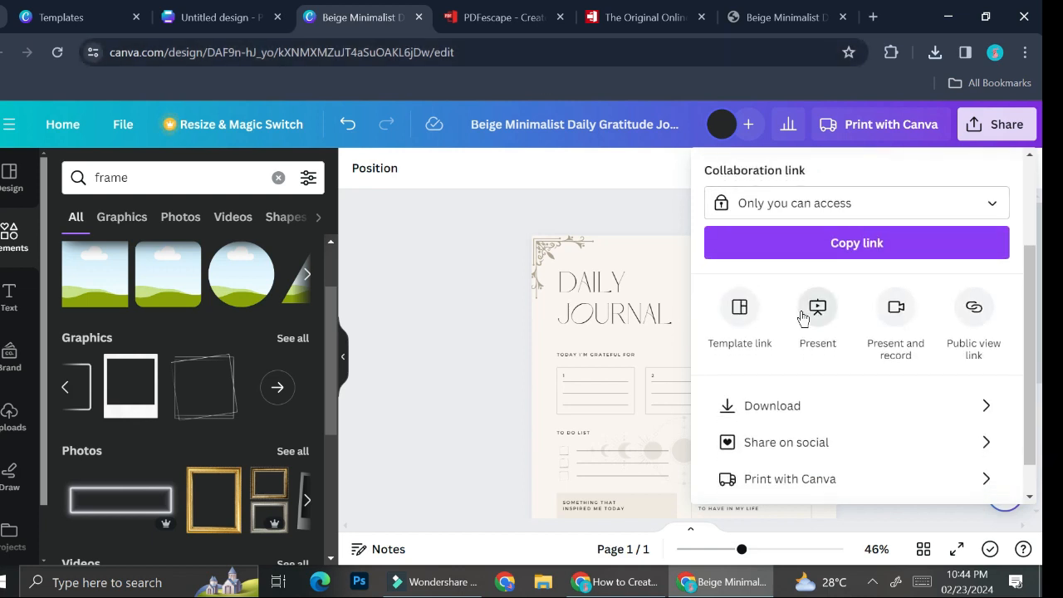
{"action": "scroll", "coordinate": [802, 318], "scroll_direction": "down", "scroll_amount": 1}
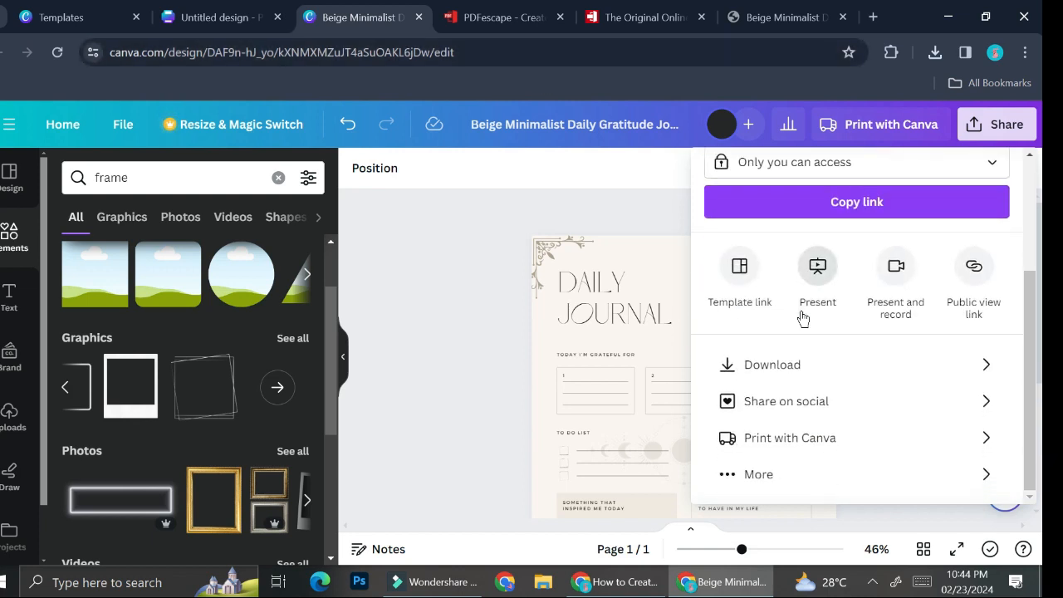
{"action": "left_click", "coordinate": [745, 477]}
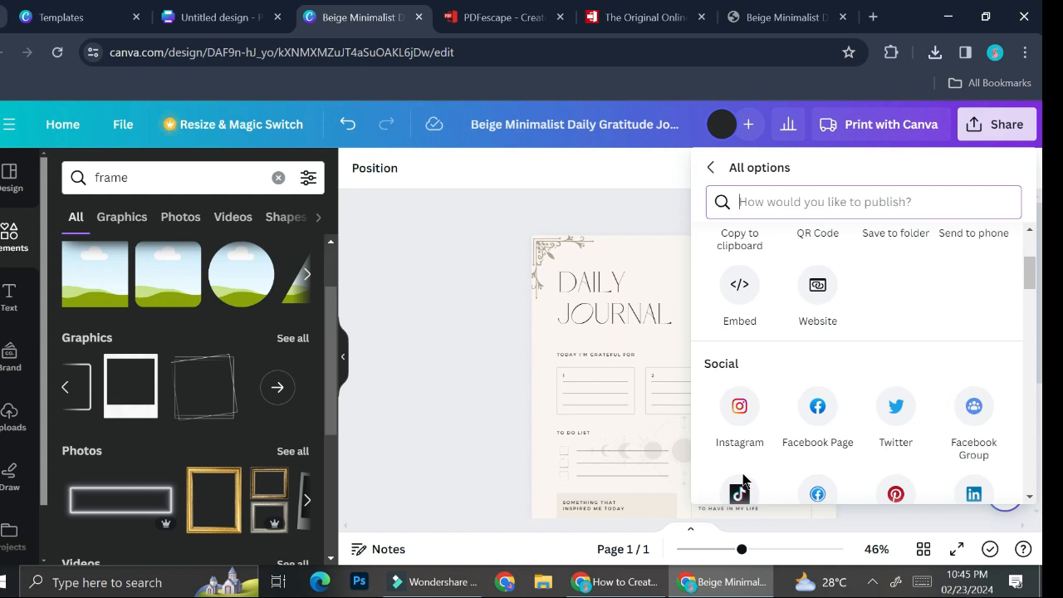
{"action": "left_click", "coordinate": [996, 124]}
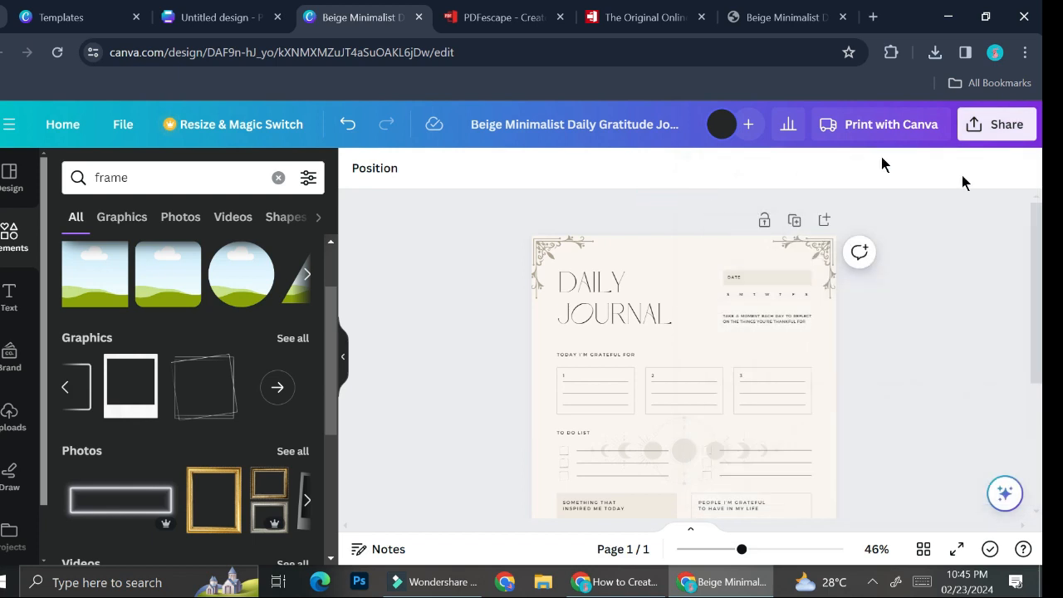
Create a template link for the daily gratitude journal design and copy it to the clipboard
{"action": "left_click", "coordinate": [1016, 127]}
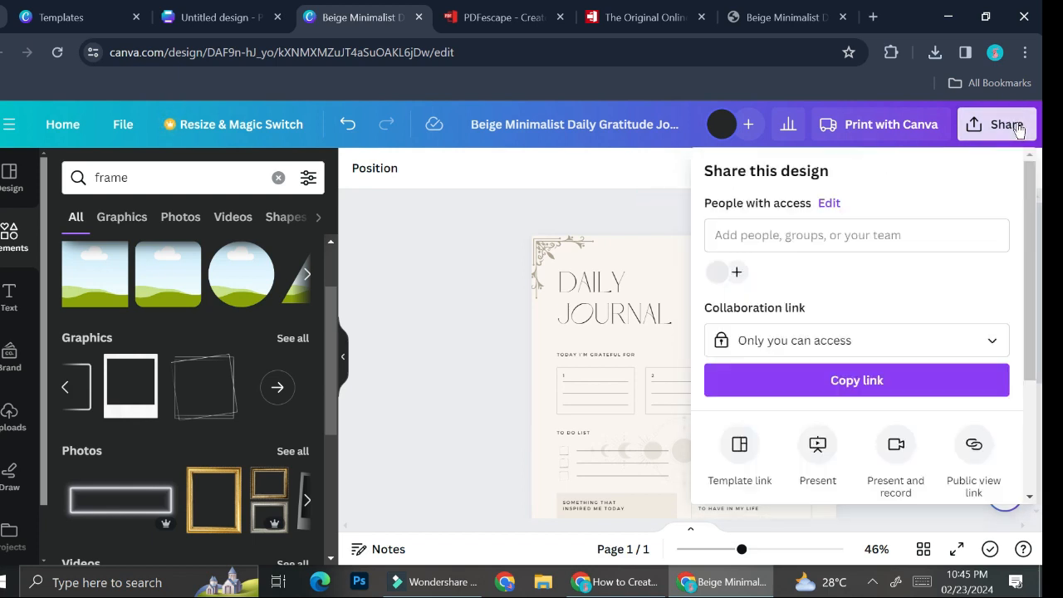
{"action": "left_click", "coordinate": [745, 462]}
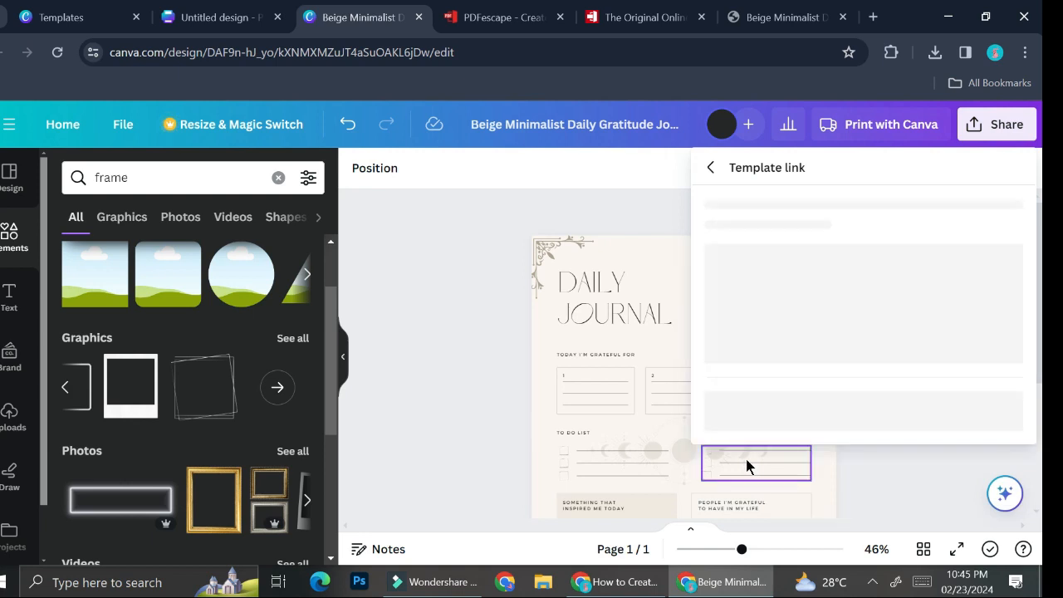
{"action": "scroll", "coordinate": [869, 427], "scroll_direction": "down", "scroll_amount": 1}
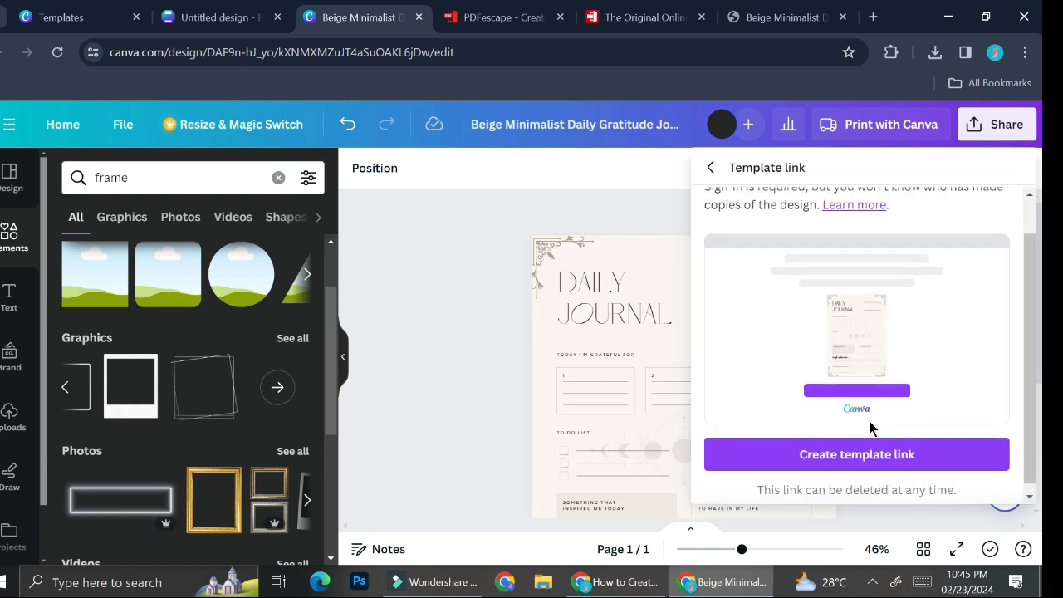
{"action": "left_click", "coordinate": [870, 441]}
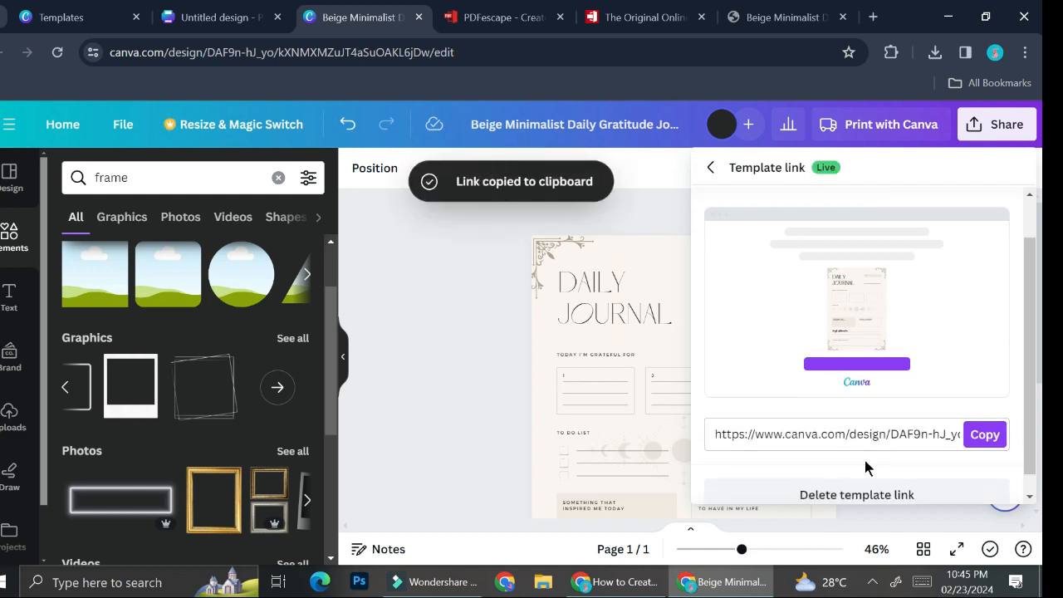
{"action": "left_click", "coordinate": [983, 433]}
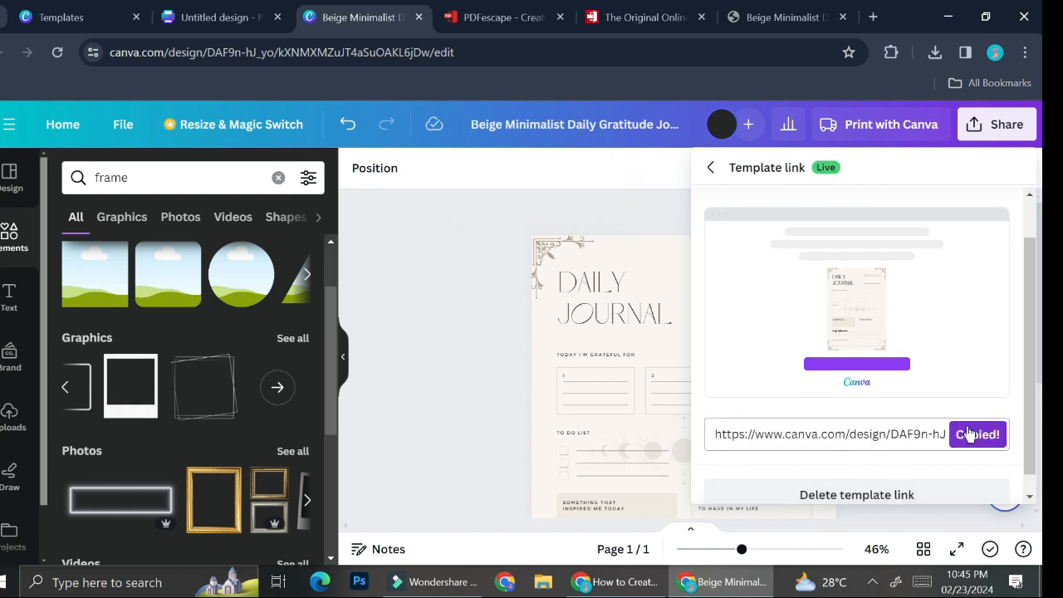
In the blank poster design, upload the Beige Minimalist Daily Gratitude Journal A4 Document image from Downloads
{"action": "left_click", "coordinate": [204, 17]}
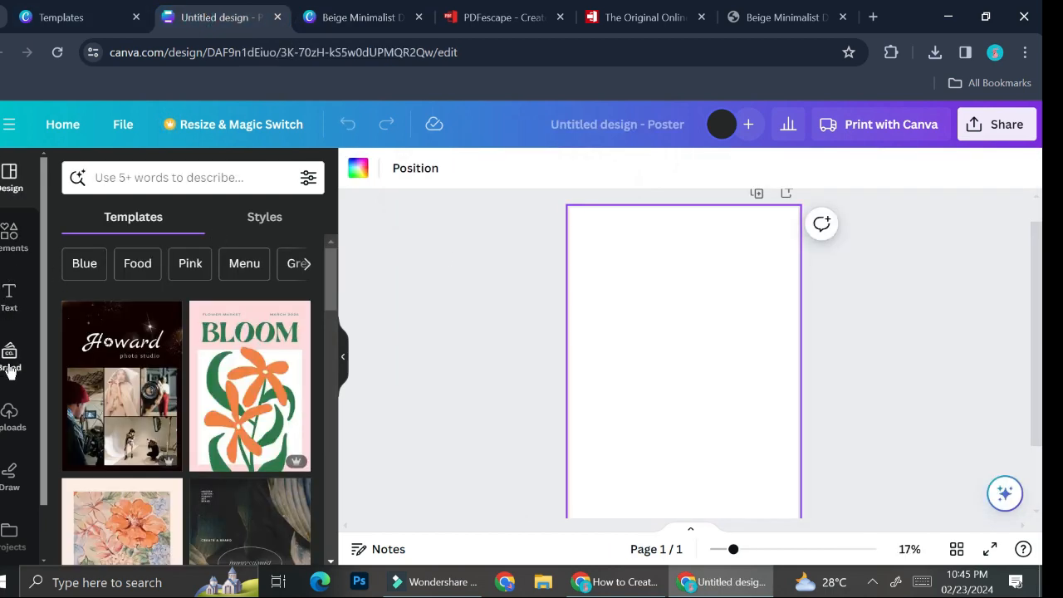
{"action": "left_click", "coordinate": [10, 412]}
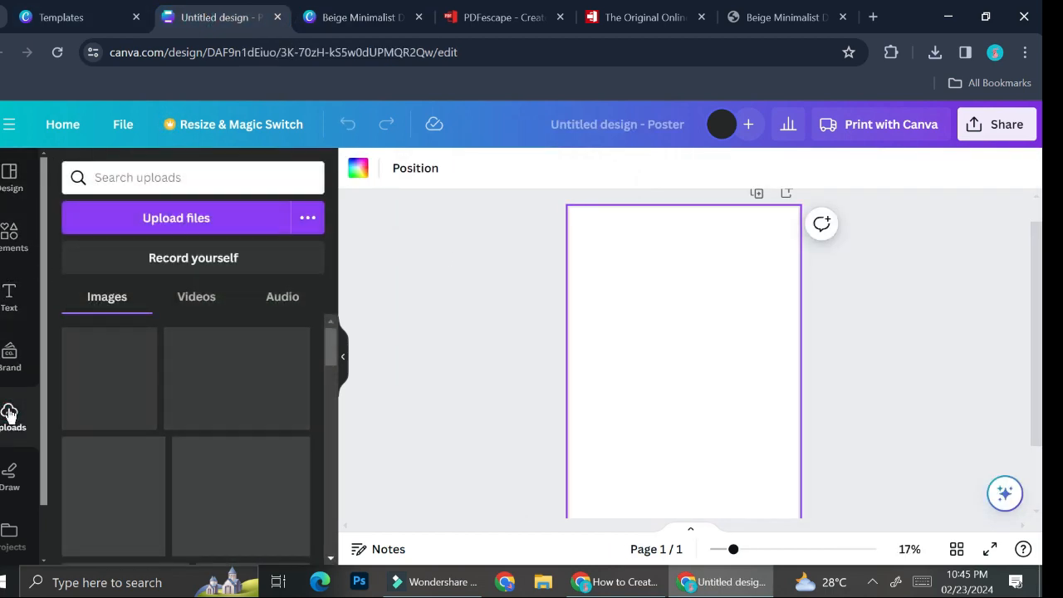
{"action": "left_click", "coordinate": [145, 230]}
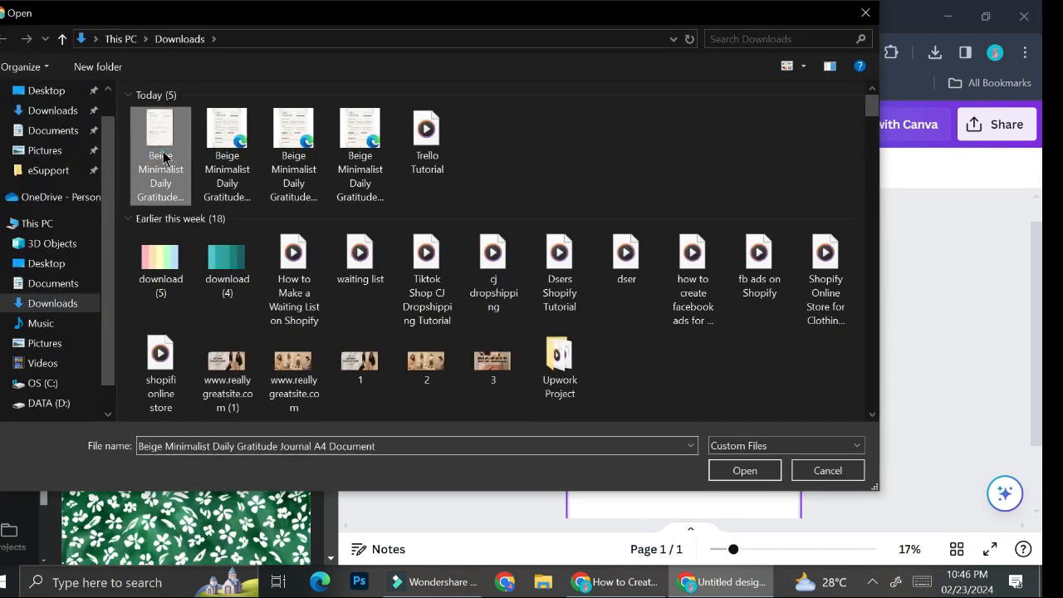
{"action": "double_click", "coordinate": [160, 160]}
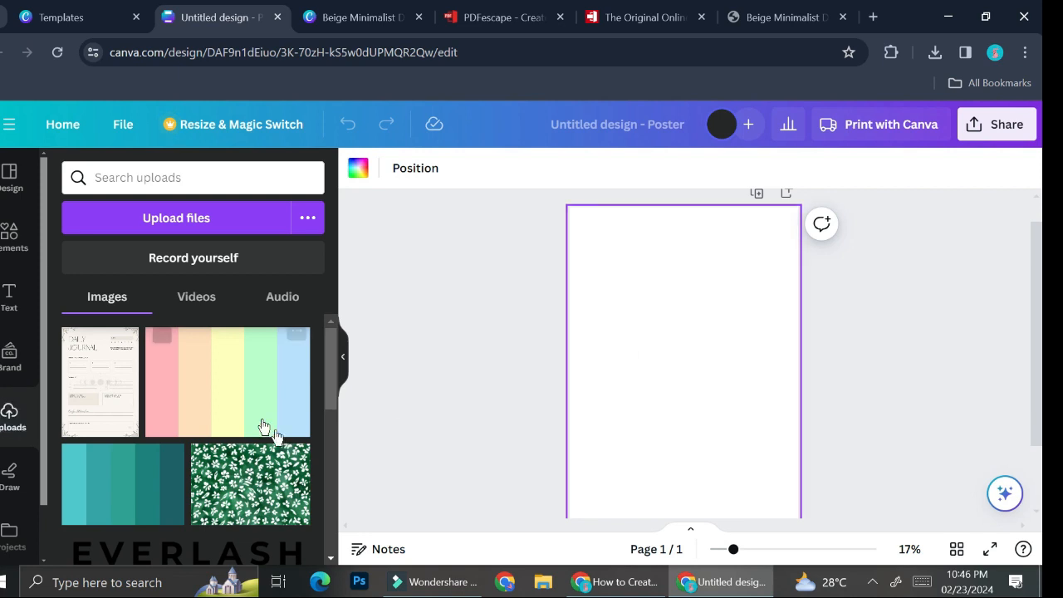
Place the uploaded journal image on the poster, shrink it, and centre it horizontally with space above for a heading
{"action": "left_click_drag", "start_coordinate": [95, 380], "coordinate": [662, 311]}
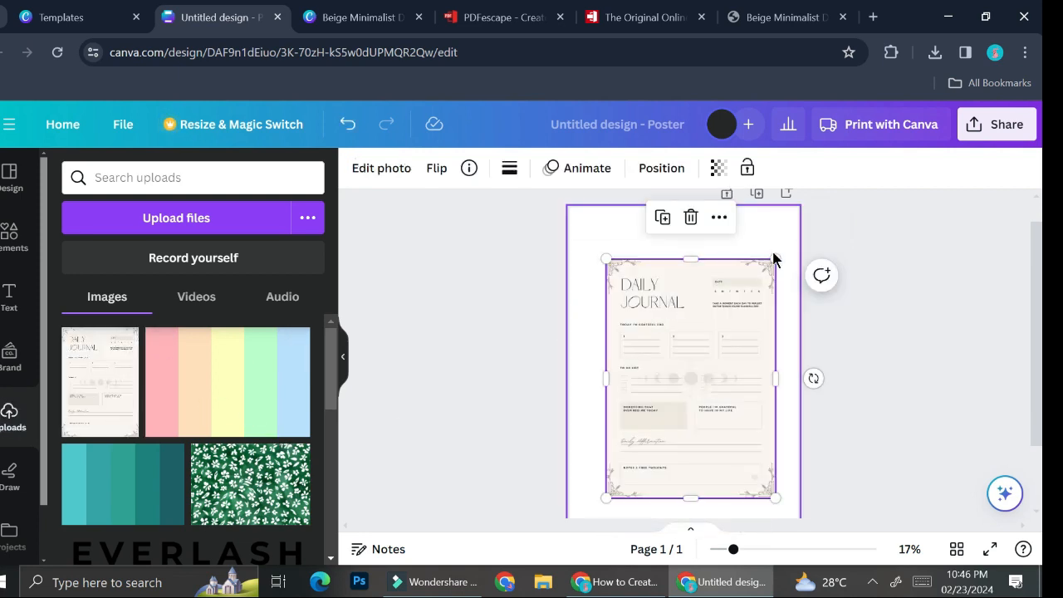
{"action": "left_click_drag", "start_coordinate": [775, 259], "coordinate": [753, 311]}
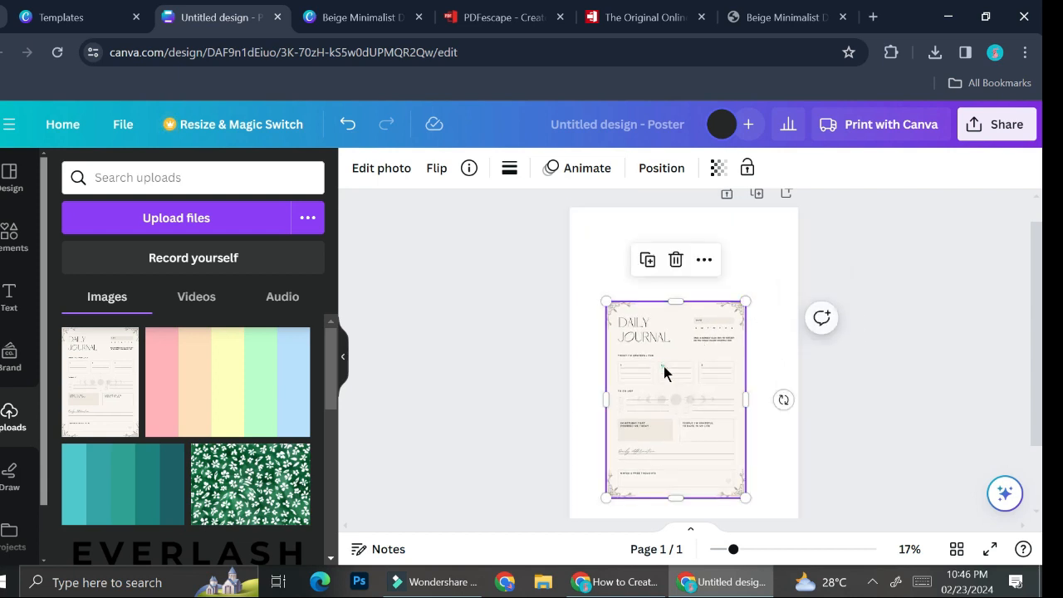
{"action": "mouse_move", "coordinate": [664, 368]}
{"action": "left_mouse_down"}
{"action": "mouse_move", "coordinate": [678, 349]}
{"action": "mouse_move", "coordinate": [669, 338]}
{"action": "mouse_move", "coordinate": [669, 357]}
{"action": "left_mouse_up"}
{"action": "scroll", "coordinate": [671, 357], "scroll_direction": "up", "scroll_amount": 1}
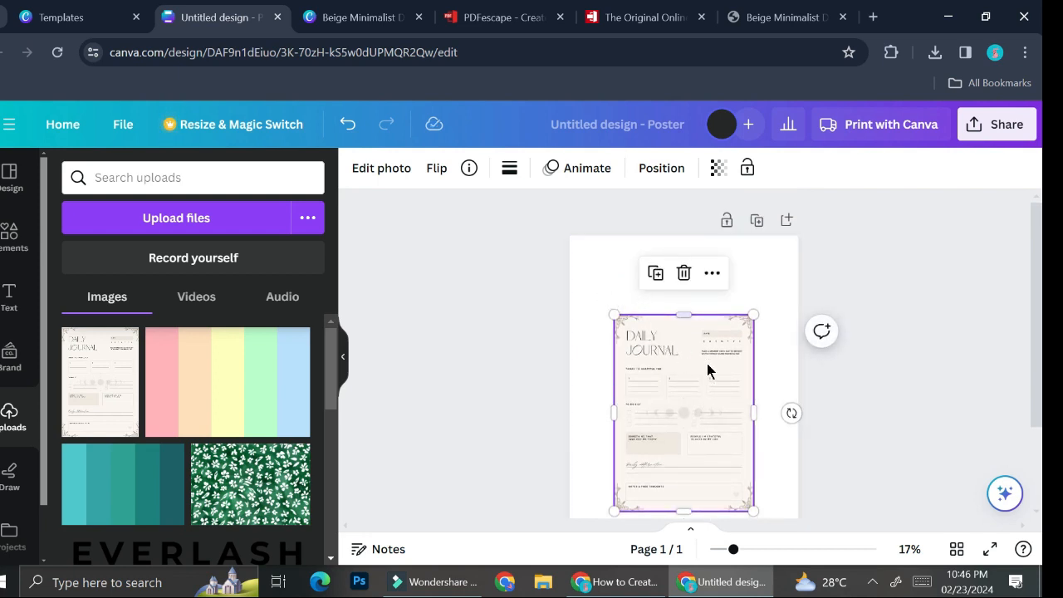
{"action": "left_click", "coordinate": [607, 294]}
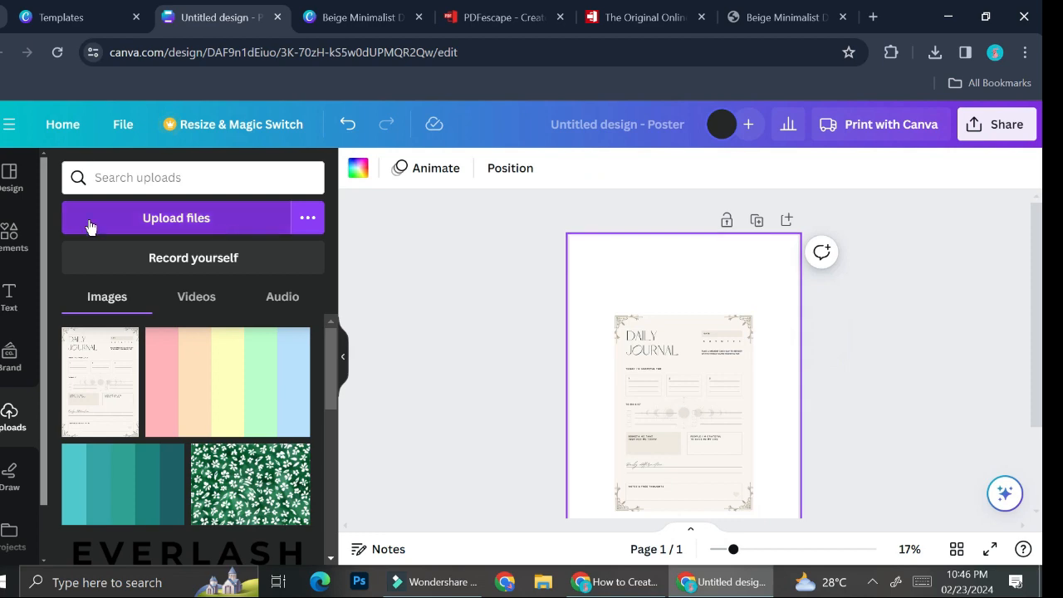
Add the heading "Customize your template HERE." above the journal image using the "We are open daily" font combination, and resize it
{"action": "left_click", "coordinate": [9, 297]}
{"action": "scroll", "coordinate": [252, 306], "scroll_direction": "down", "scroll_amount": 3}
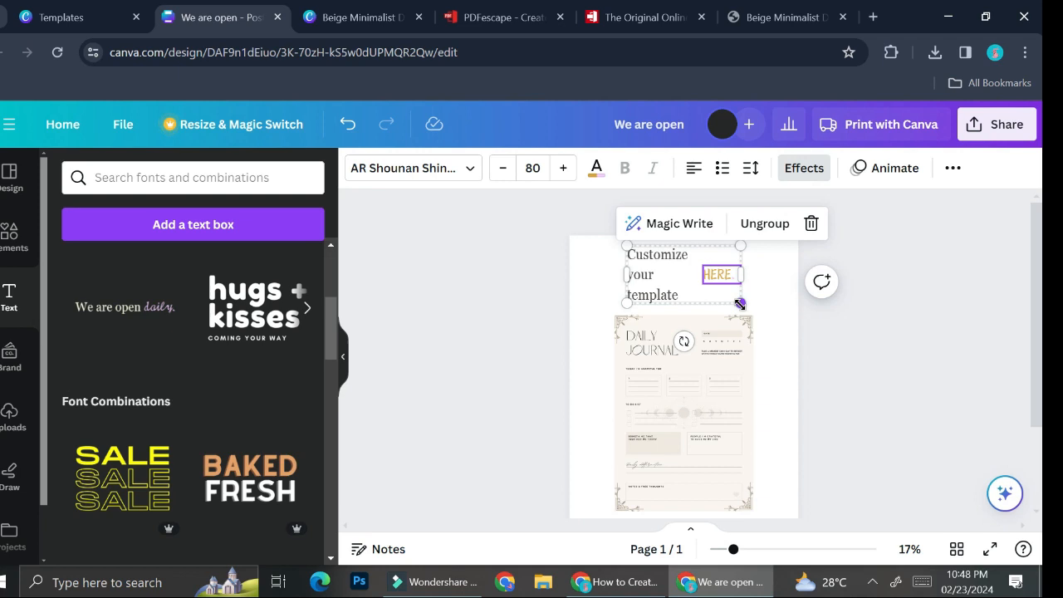
{"action": "left_click_drag", "start_coordinate": [739, 304], "coordinate": [668, 257]}
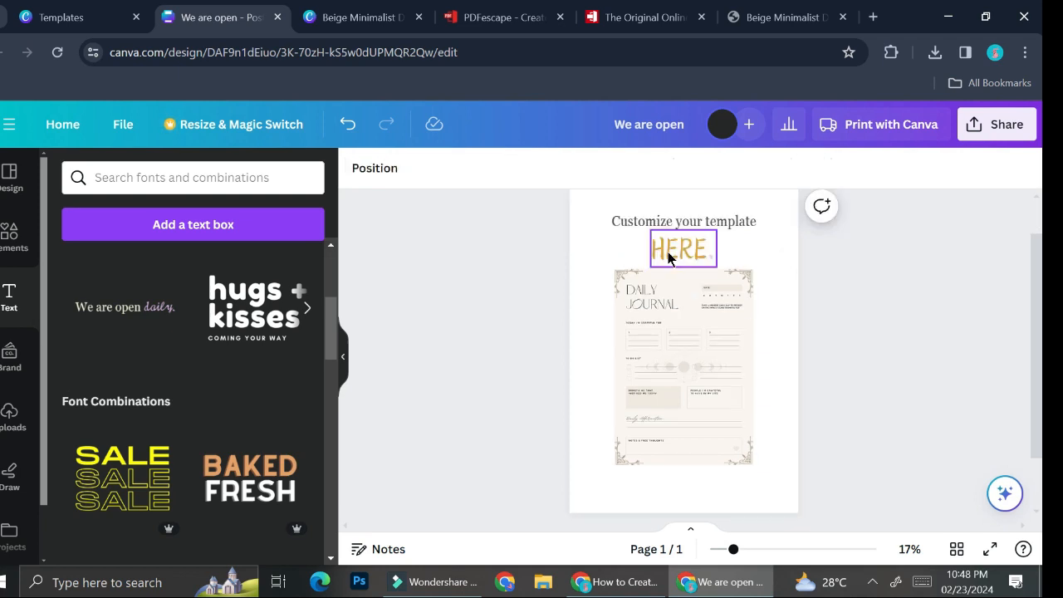
Link the "HERE." text to the copied journal template link
{"action": "left_click", "coordinate": [682, 252]}
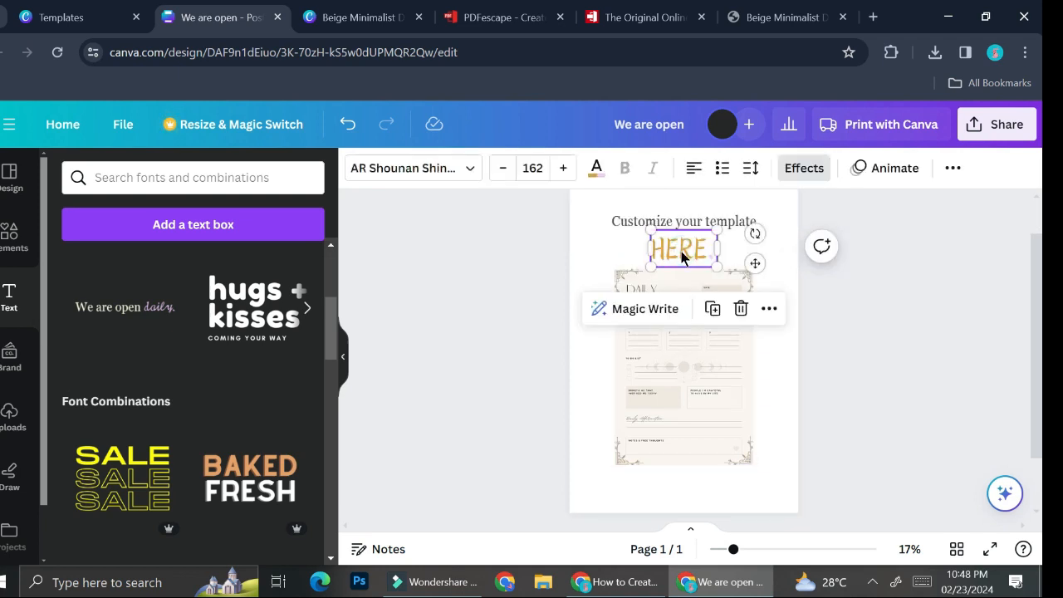
{"action": "left_click", "coordinate": [769, 307]}
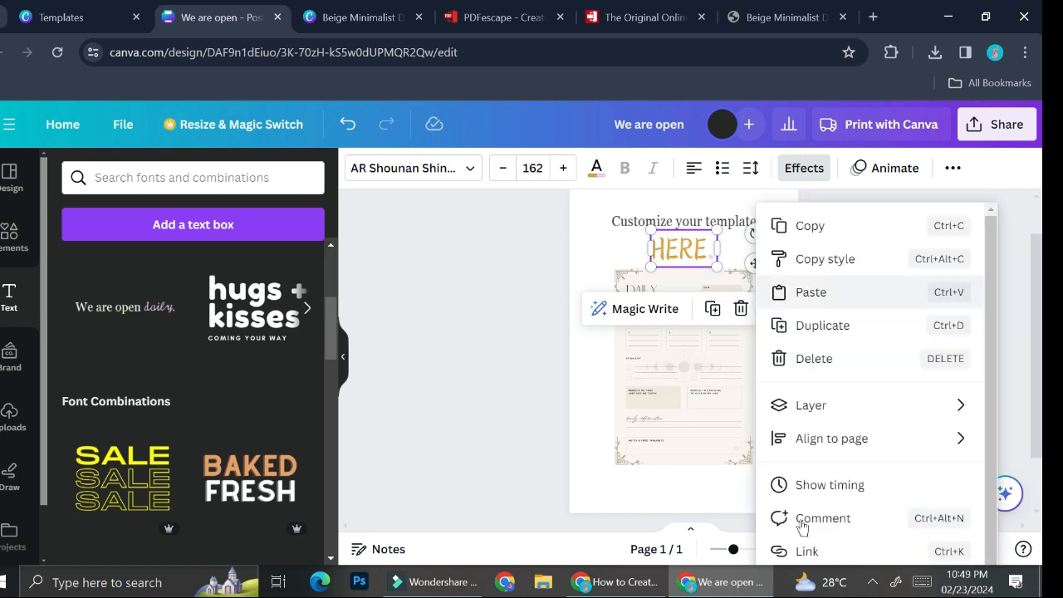
{"action": "left_click", "coordinate": [800, 549]}
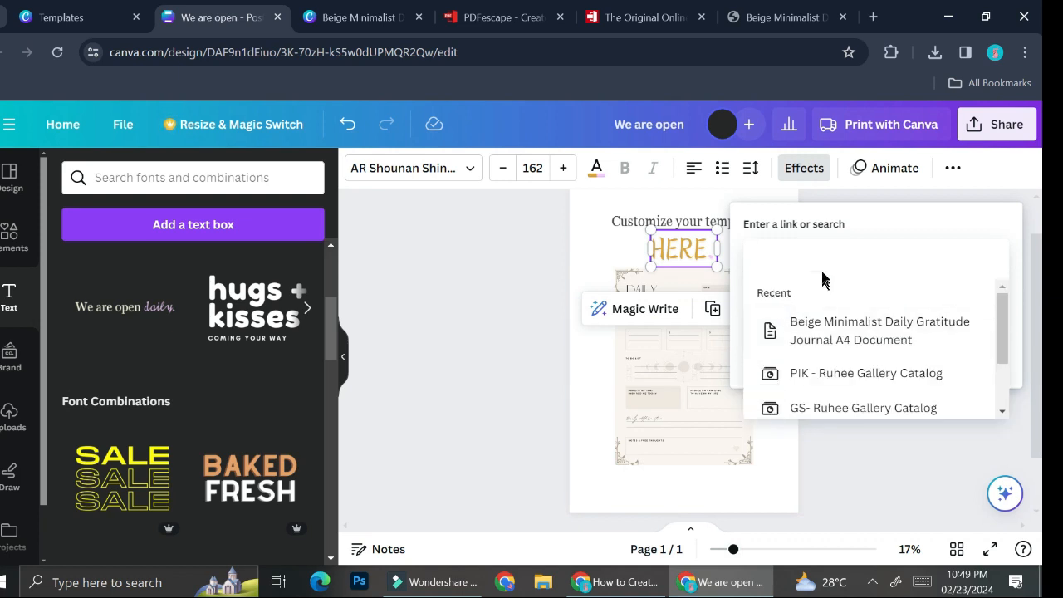
{"action": "key", "text": "ctrl+v"}
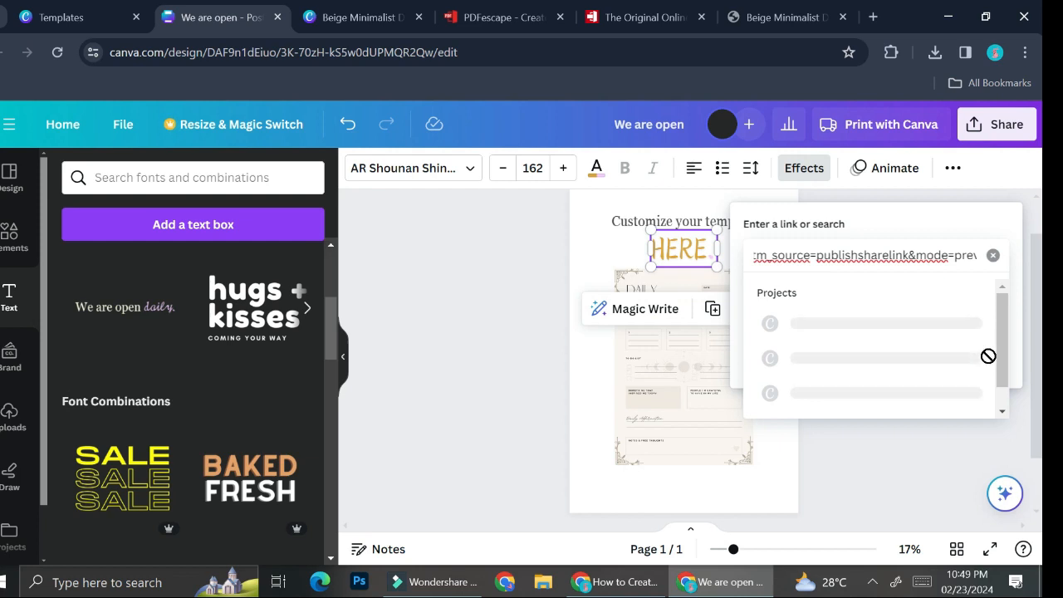
{"action": "right_click", "coordinate": [974, 226]}
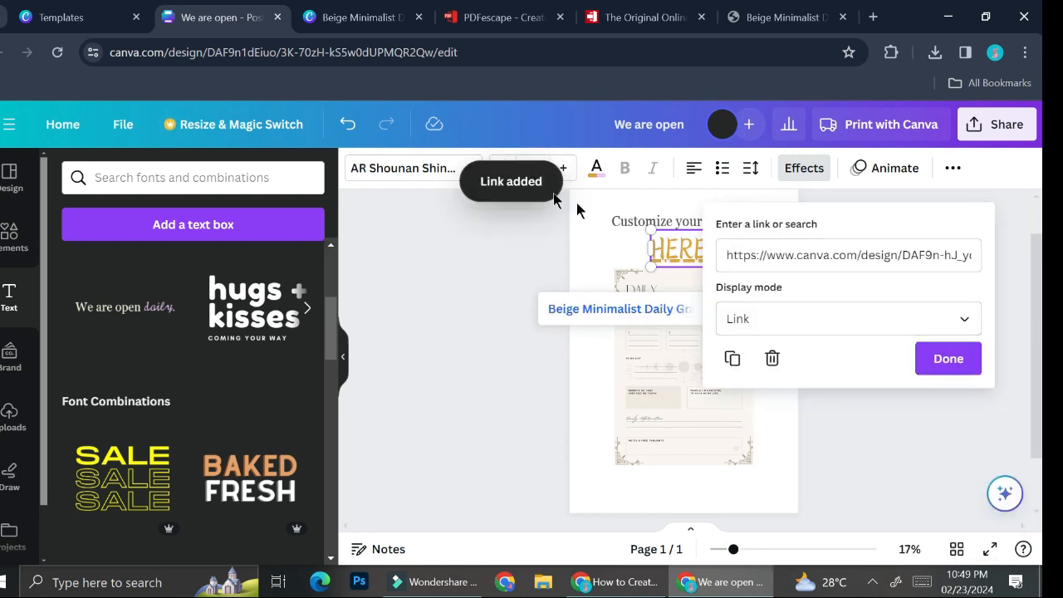
Link the journal image on the poster to the same copied template link
{"action": "left_click", "coordinate": [686, 392]}
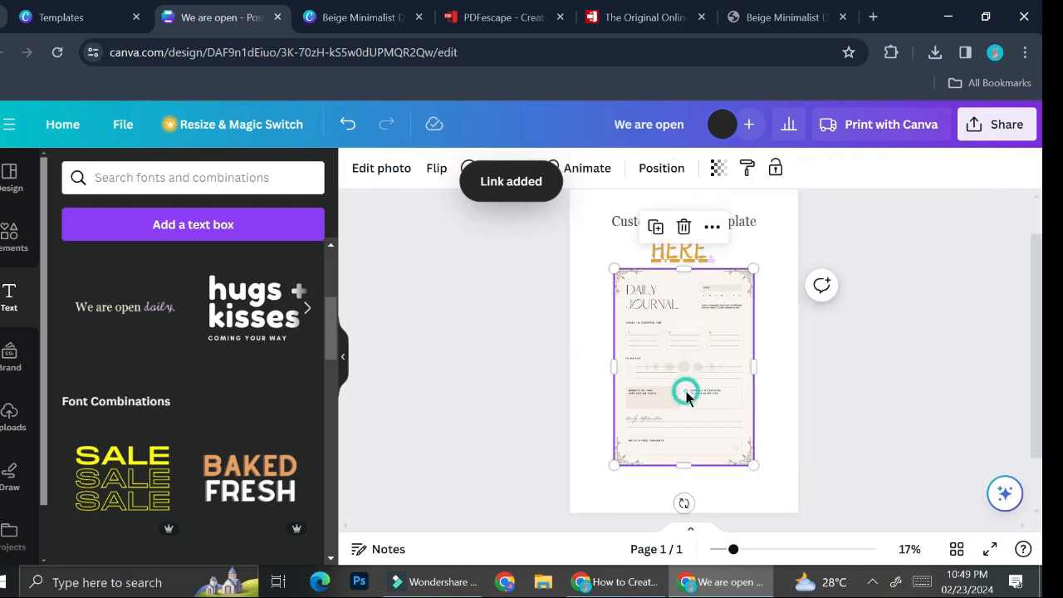
{"action": "left_click", "coordinate": [711, 227]}
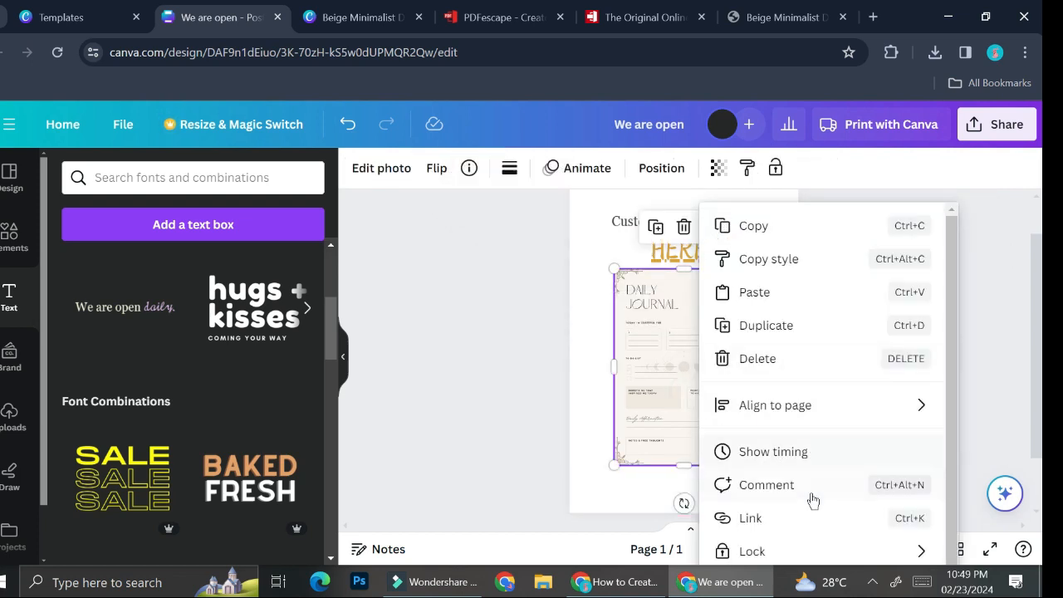
{"action": "left_click", "coordinate": [761, 518]}
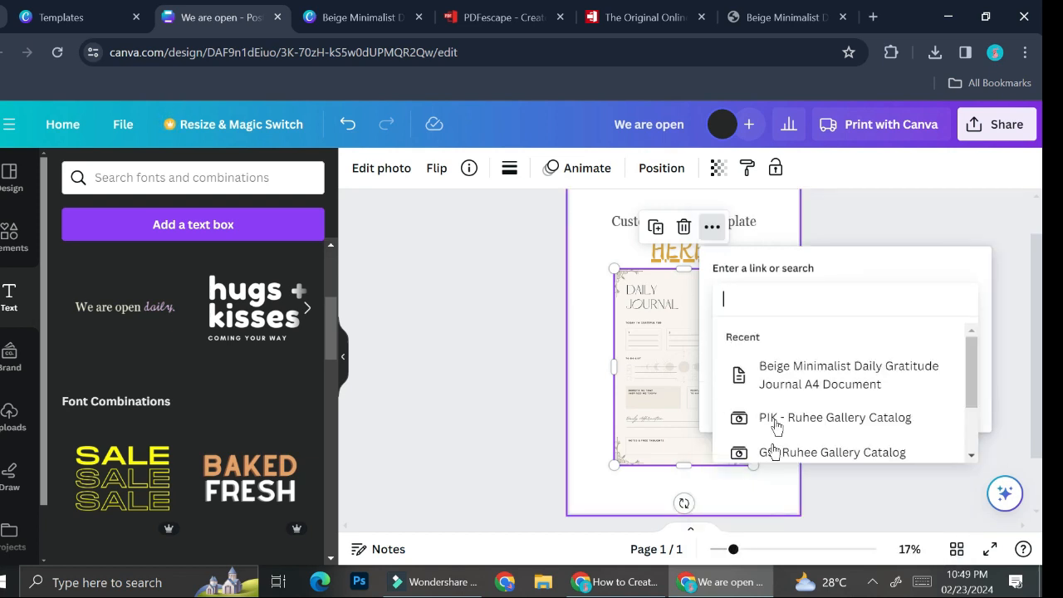
{"action": "key", "text": "ctrl+v"}
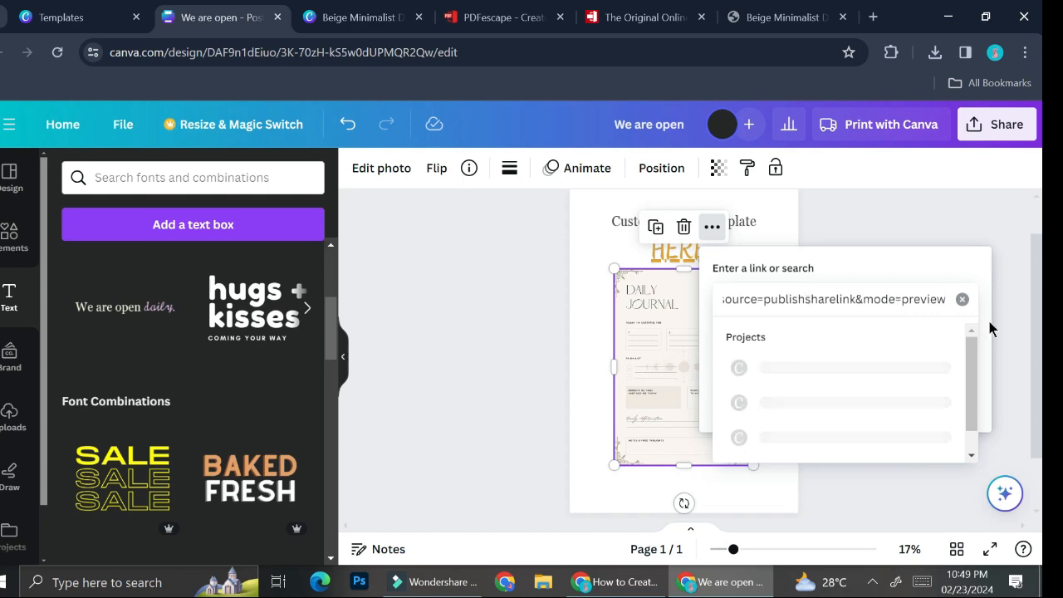
{"action": "key", "text": "Return"}
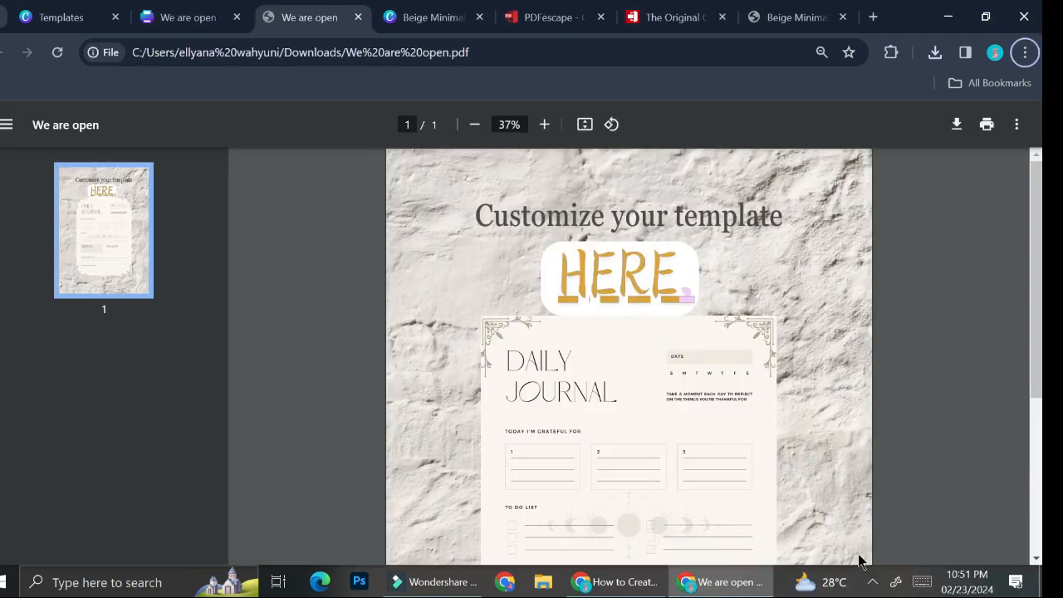
Test the "HERE" link in the exported We are open PDF and look through the shared template page
{"action": "left_click", "coordinate": [598, 281]}
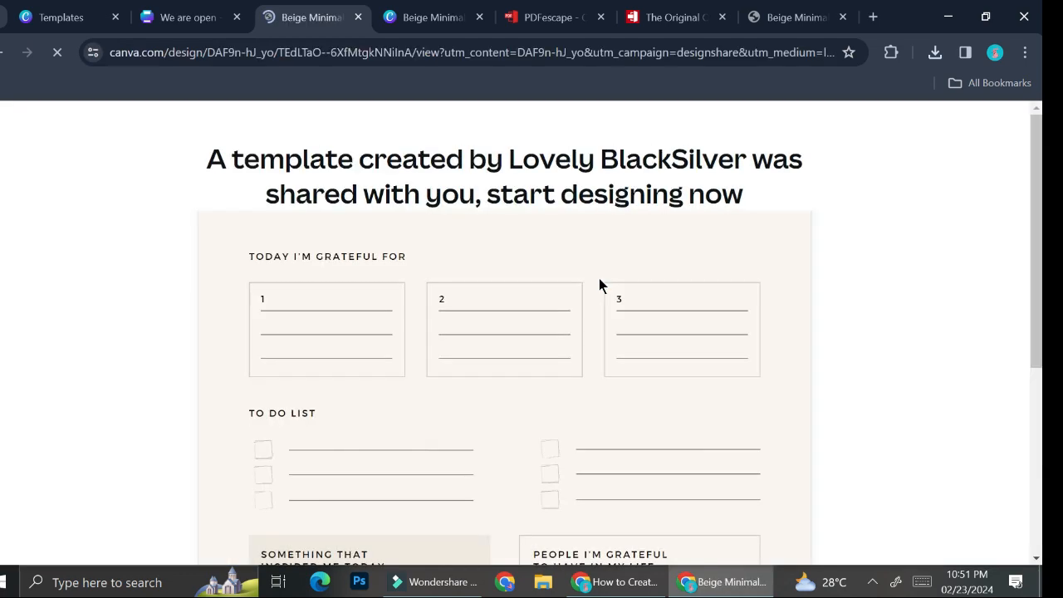
{"action": "scroll", "coordinate": [583, 294], "scroll_direction": "down", "scroll_amount": 3}
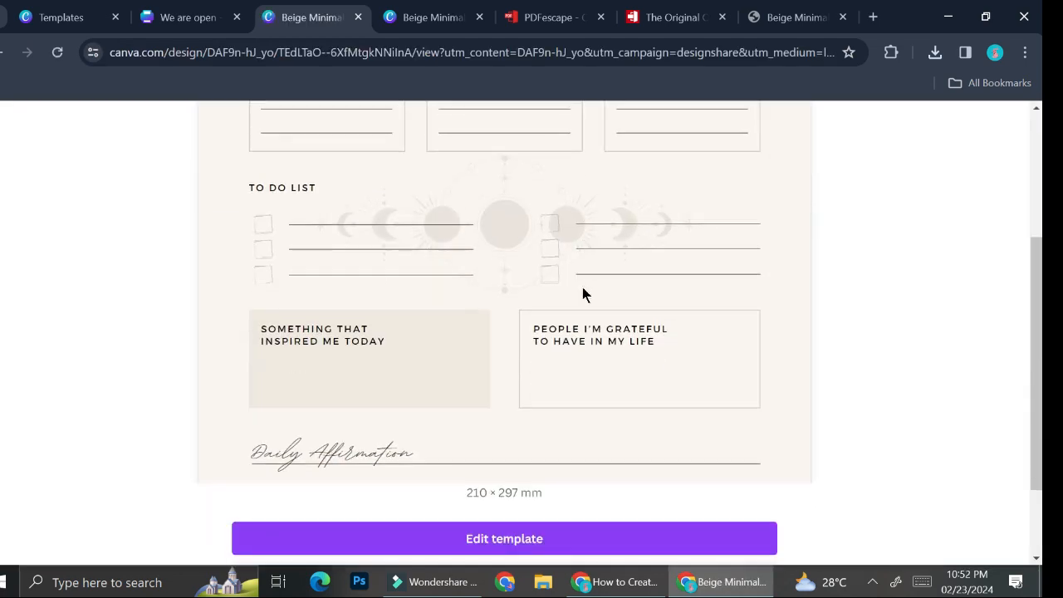
{"action": "scroll", "coordinate": [584, 295], "scroll_direction": "up", "scroll_amount": 3}
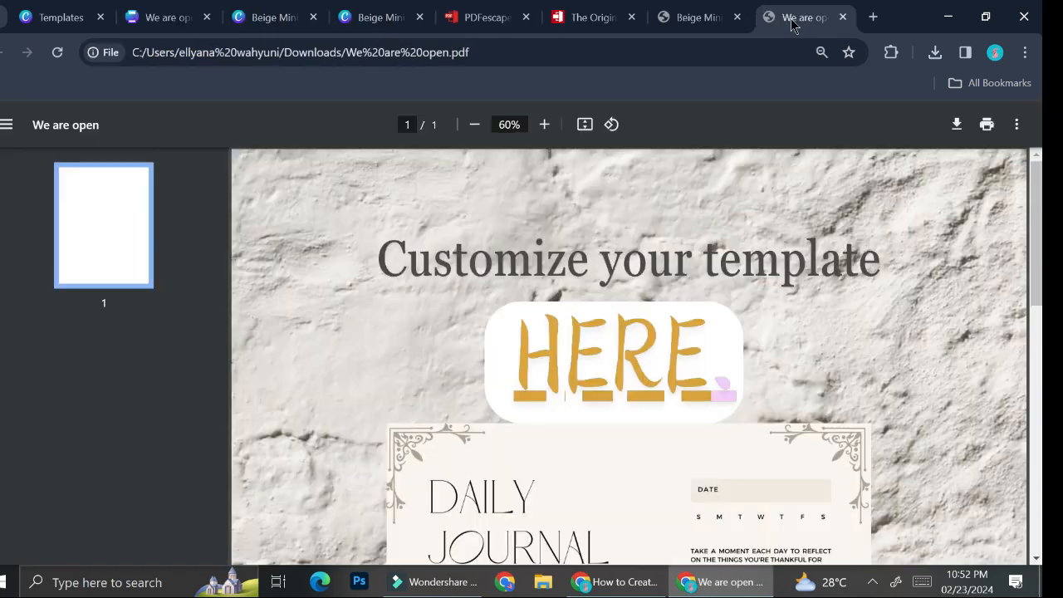
Test the journal image's link in the We are open PDF and return to the journal design in Canva
{"action": "scroll", "coordinate": [647, 357], "scroll_direction": "down", "scroll_amount": 2}
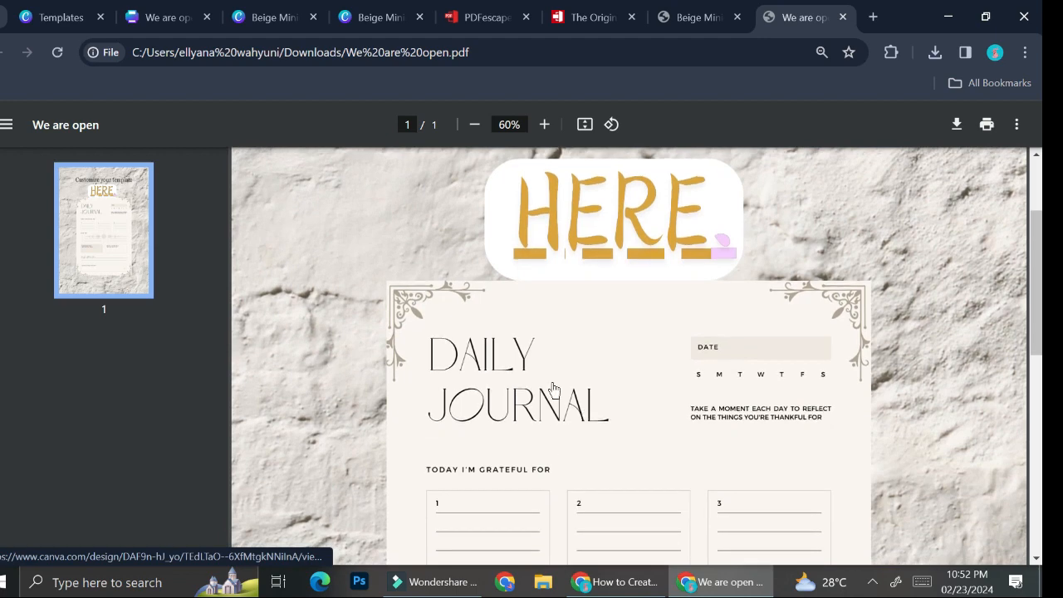
{"action": "scroll", "coordinate": [576, 382], "scroll_direction": "down", "scroll_amount": 2}
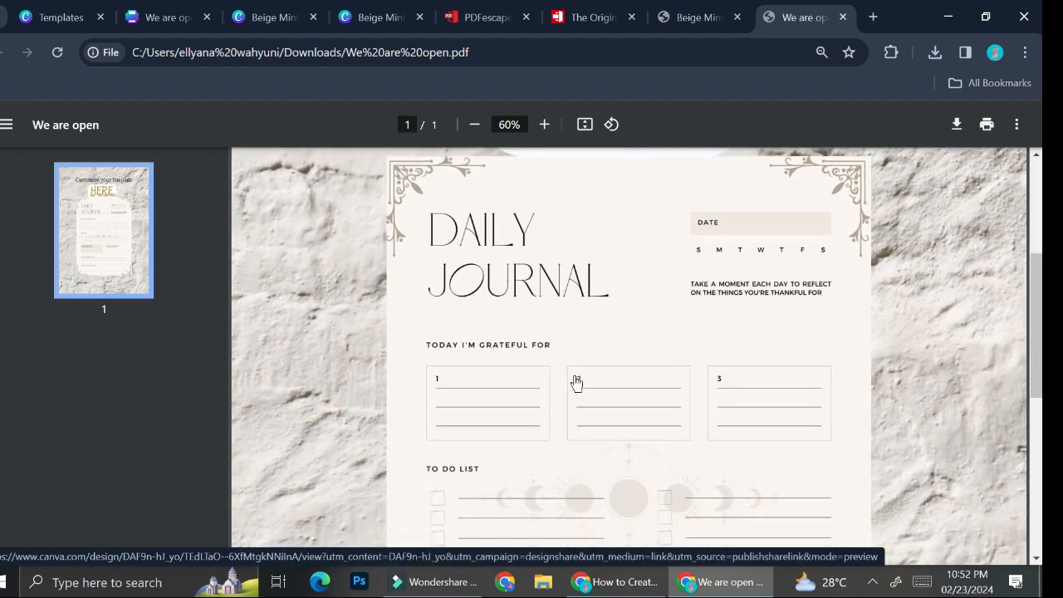
{"action": "left_click", "coordinate": [631, 348]}
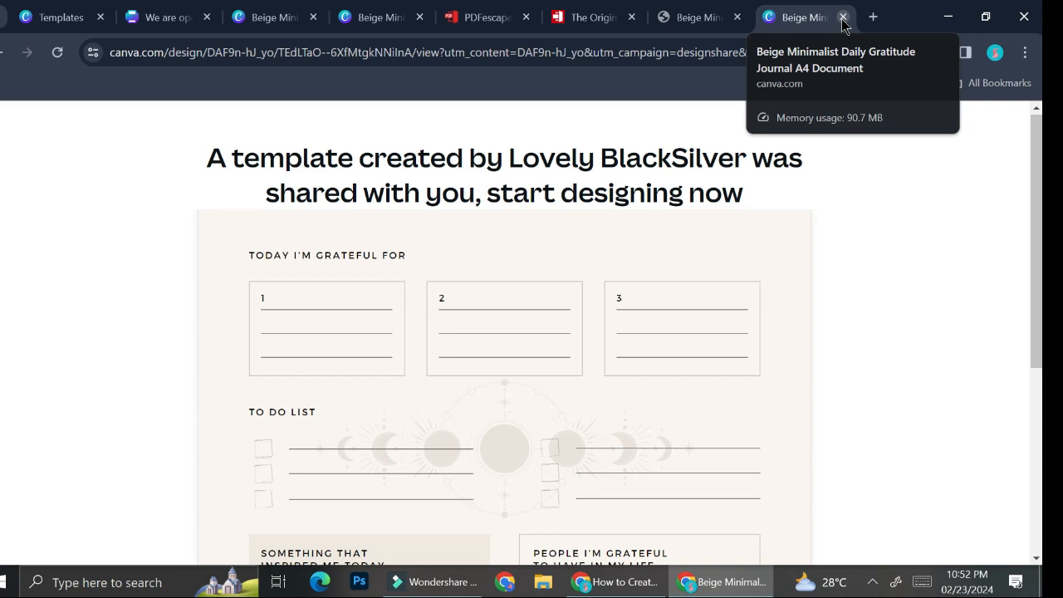
{"action": "left_click", "coordinate": [378, 16]}
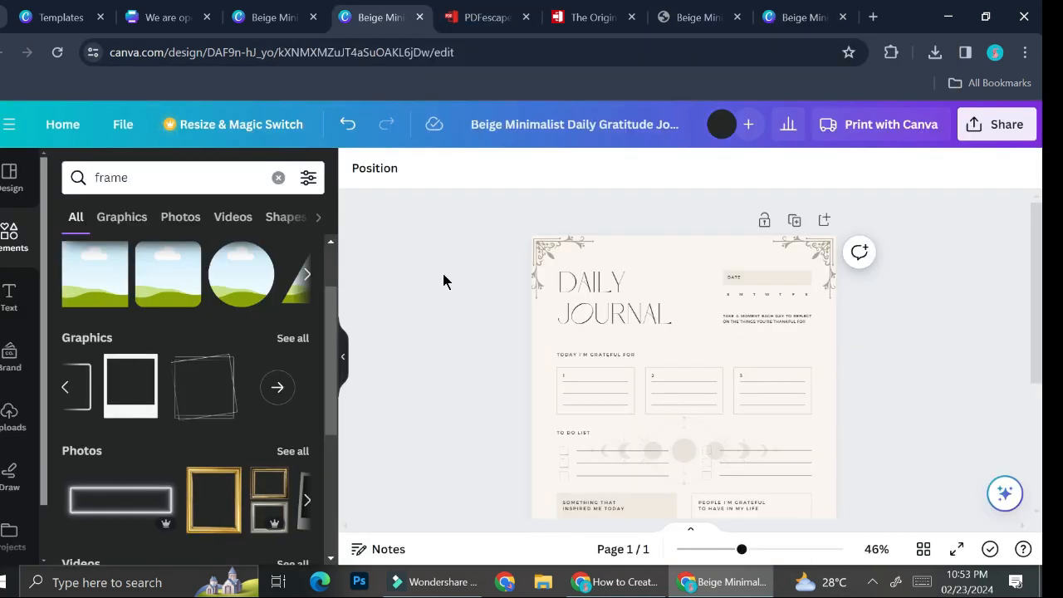